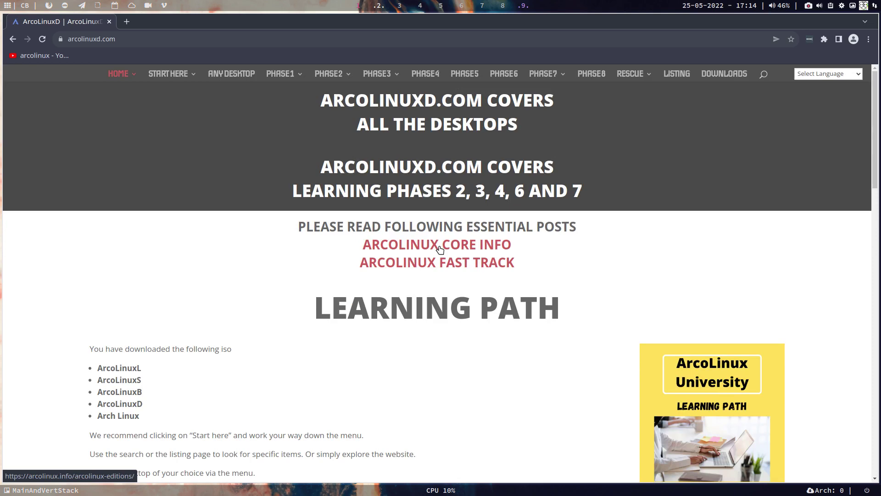
# Open the ArcoLinuxD installation page and examine its boot option advice, installation videos and the list of Phase 3 desktops
pyautogui.moveTo(189, 74)
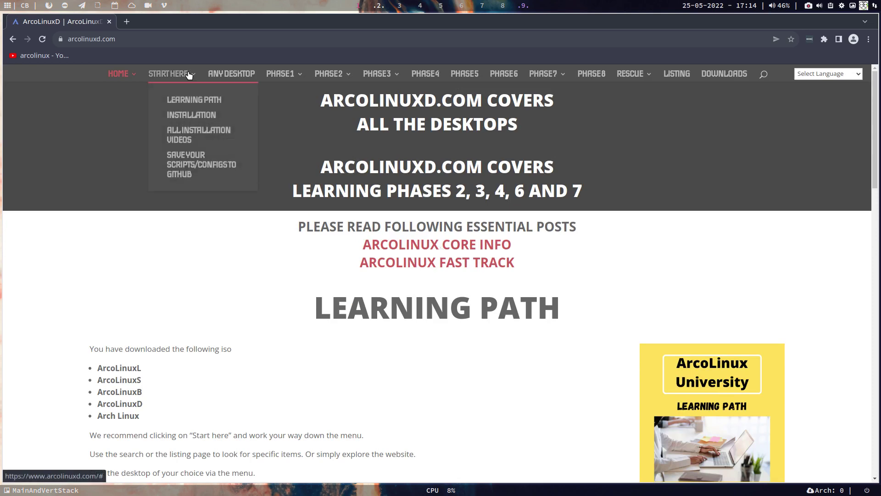
pyautogui.click(205, 122)
pyautogui.scroll(-4, 420, 298)
pyautogui.scroll(-15, 420, 298)
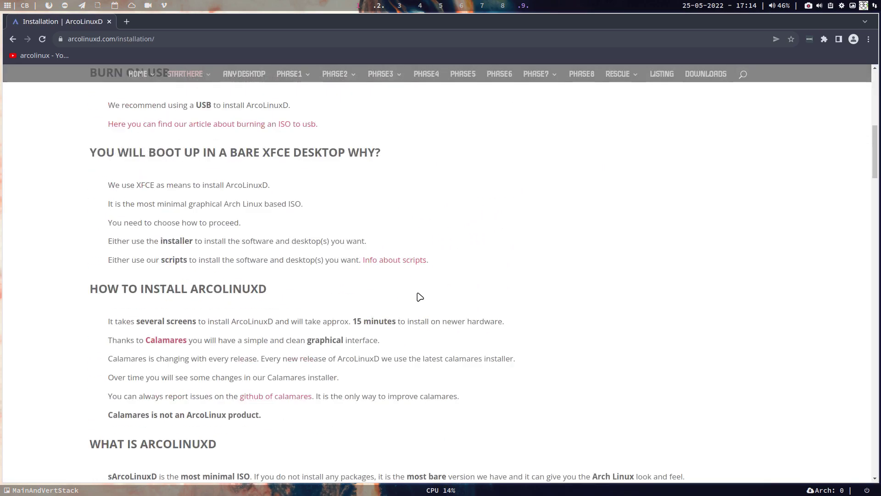
pyautogui.scroll(-3, 420, 297)
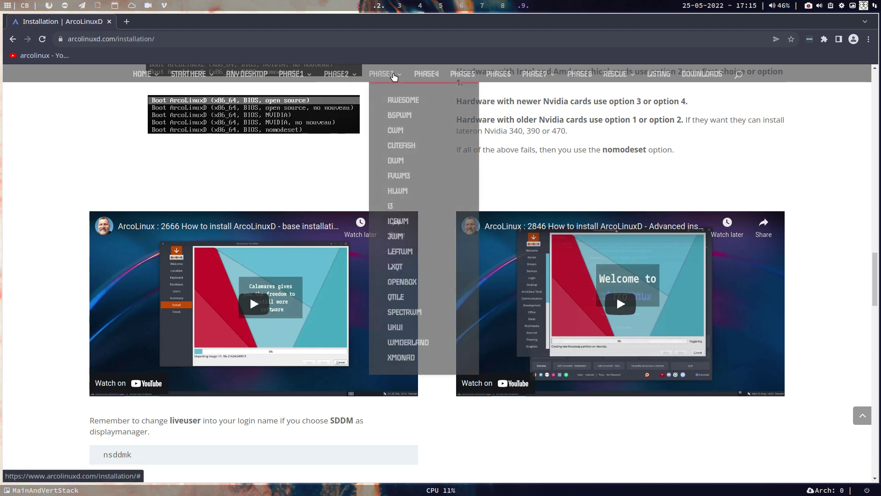
pyautogui.moveTo(383, 74)
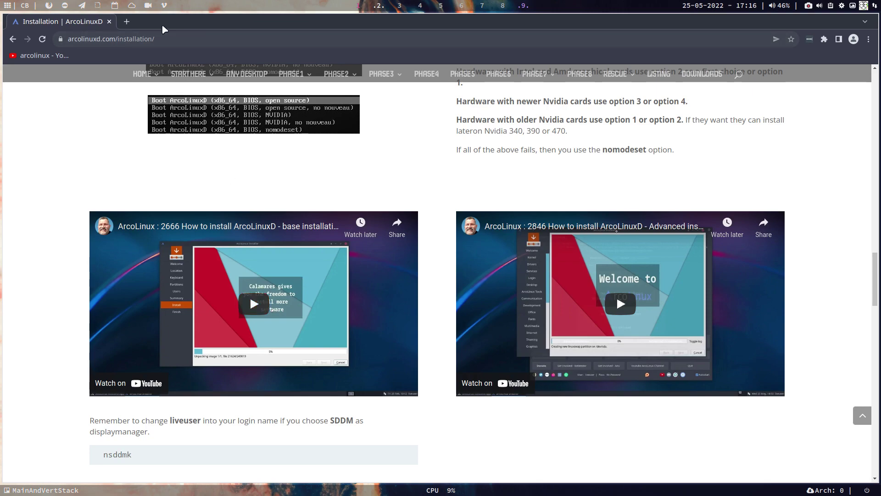
# Switch to VirtualBox and start the virtual machine D with the ArcoLinuxD ISO attached
pyautogui.click(379, 7)
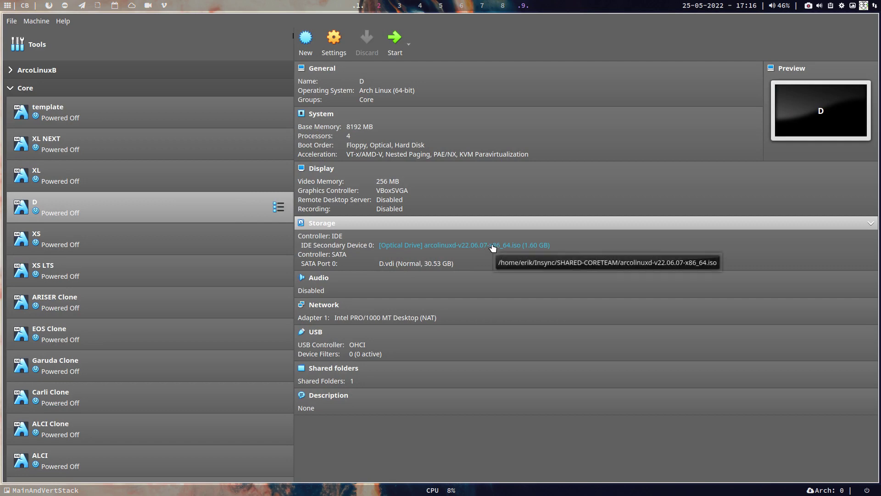
pyautogui.click(394, 39)
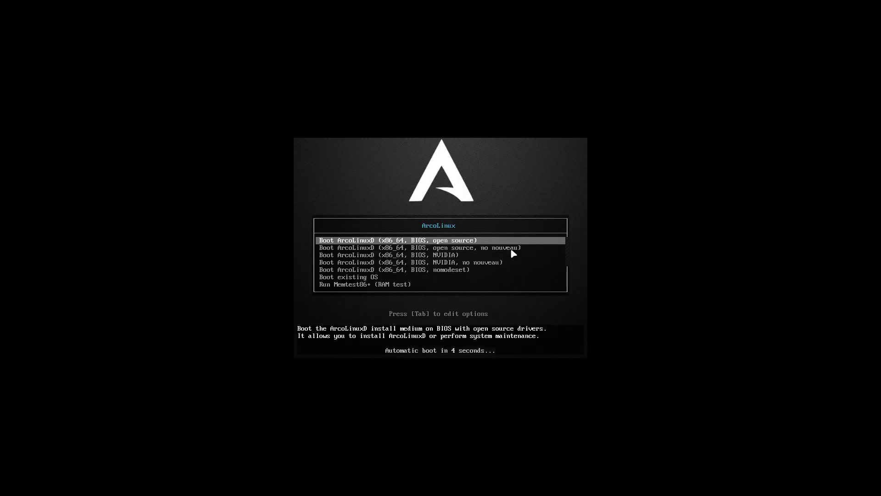
# Examine the descriptions of the open source, NVIDIA, no nouveau and nomodeset entries in the ArcoLinuxD boot menu
pyautogui.press('Down')
pyautogui.press('Up')
pyautogui.press('Down')
pyautogui.press('Down')
pyautogui.press('Down')
pyautogui.press('Up')
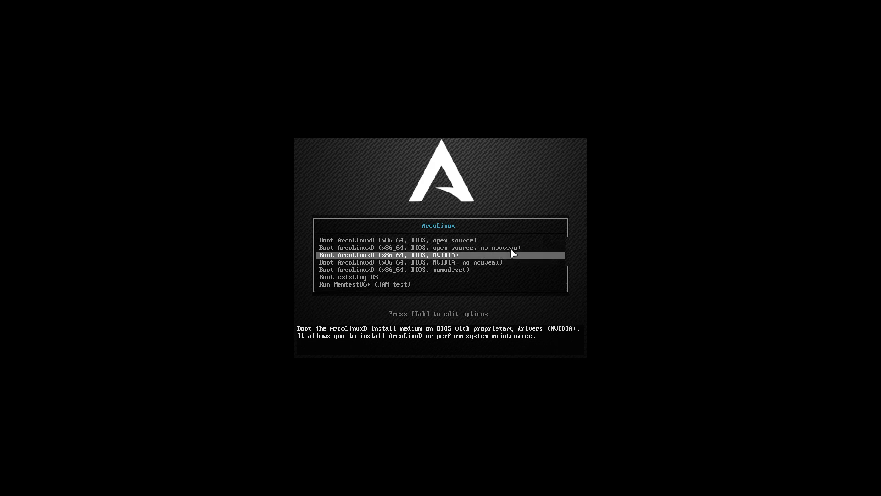
pyautogui.press('Up')
pyautogui.press('Down')
pyautogui.press('Down')
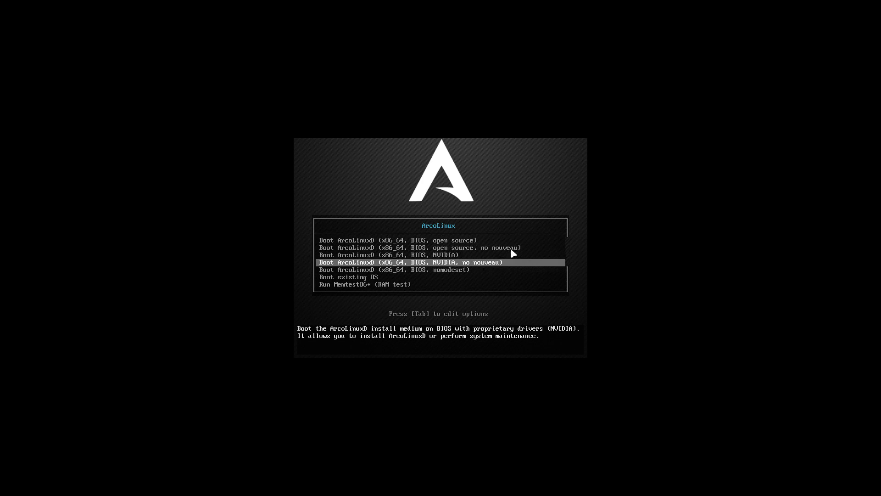
pyautogui.press('Up')
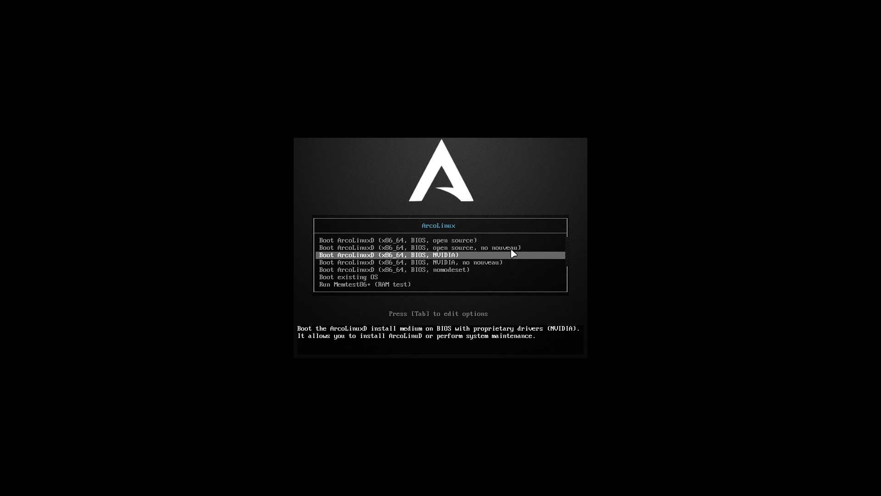
pyautogui.press('Down')
pyautogui.press('Up')
pyautogui.press('Up')
pyautogui.press('Up')
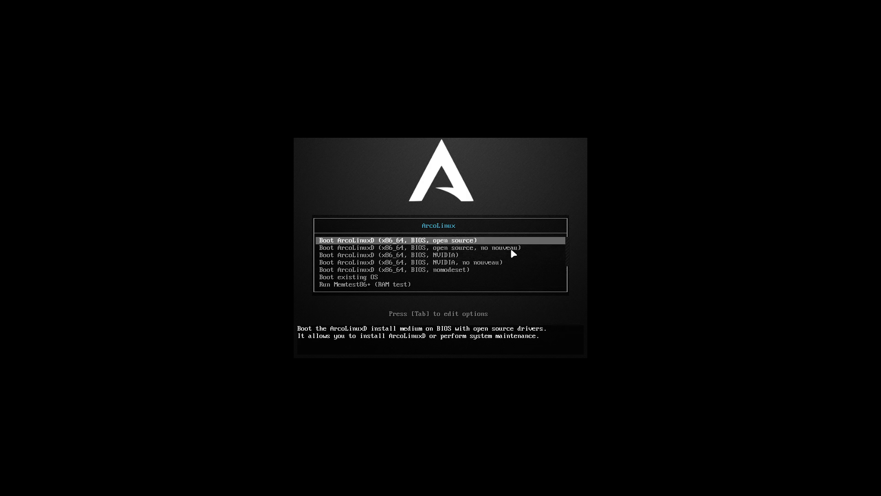
pyautogui.press('Down')
pyautogui.press('Down')
pyautogui.press('Down')
pyautogui.press('Down')
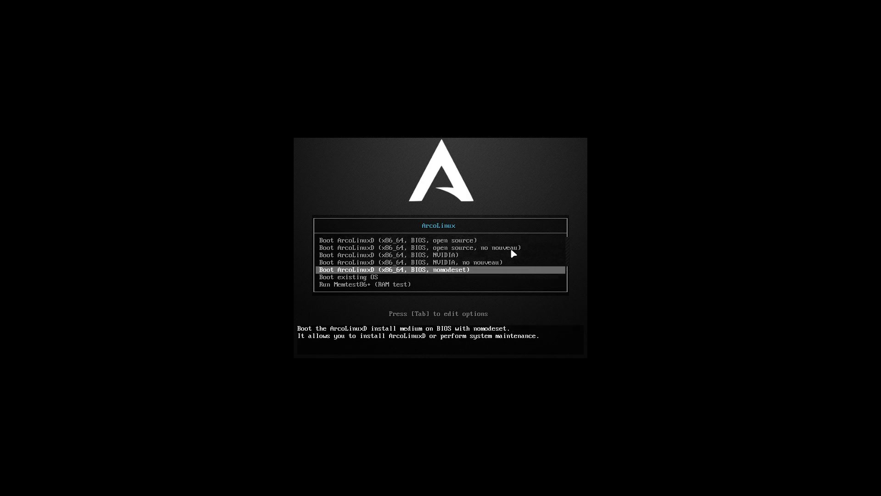
pyautogui.press('Up')
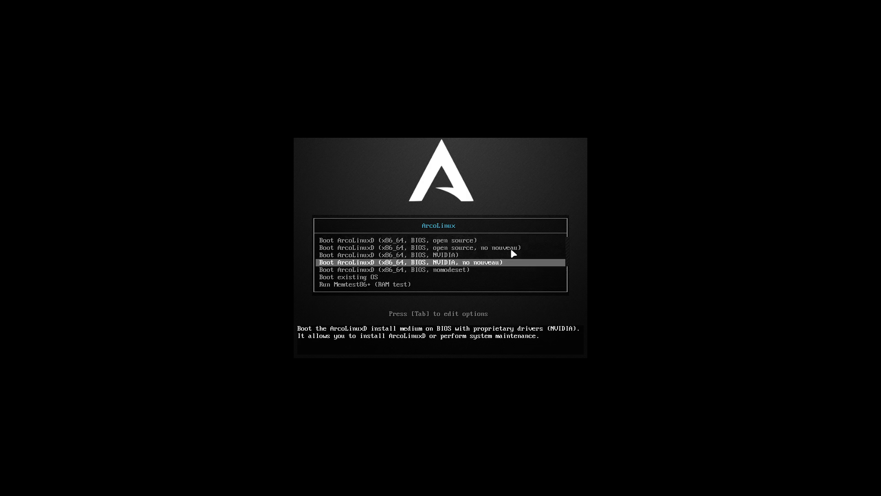
pyautogui.press('Up')
pyautogui.press('Up')
pyautogui.press('Up')
pyautogui.press('Down')
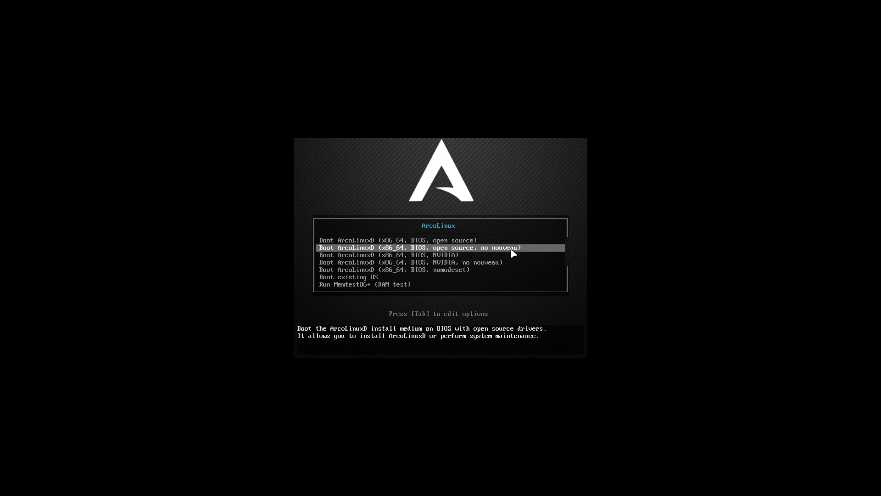
# Boot the ArcoLinuxD (x86_64, BIOS, open source) entry and launch the Base Installation from the welcome app
pyautogui.press('Up')
pyautogui.press('Down')
pyautogui.press('Up')
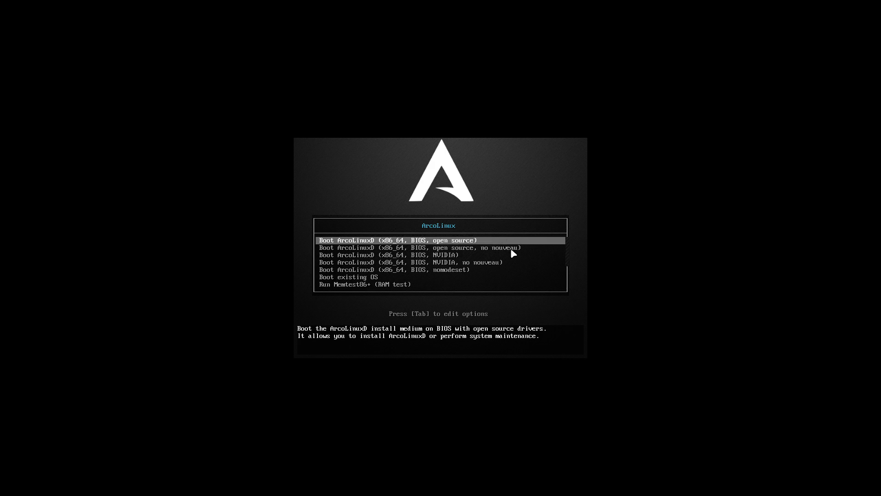
pyautogui.press('Return')
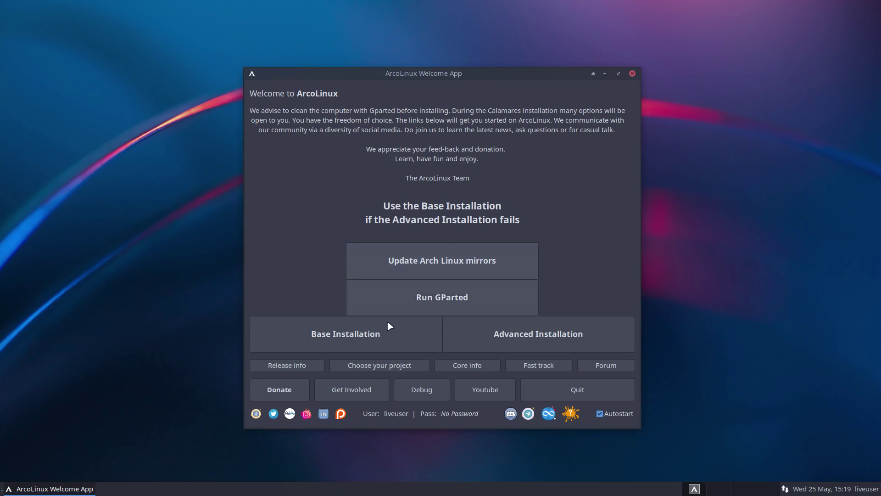
pyautogui.click(348, 335)
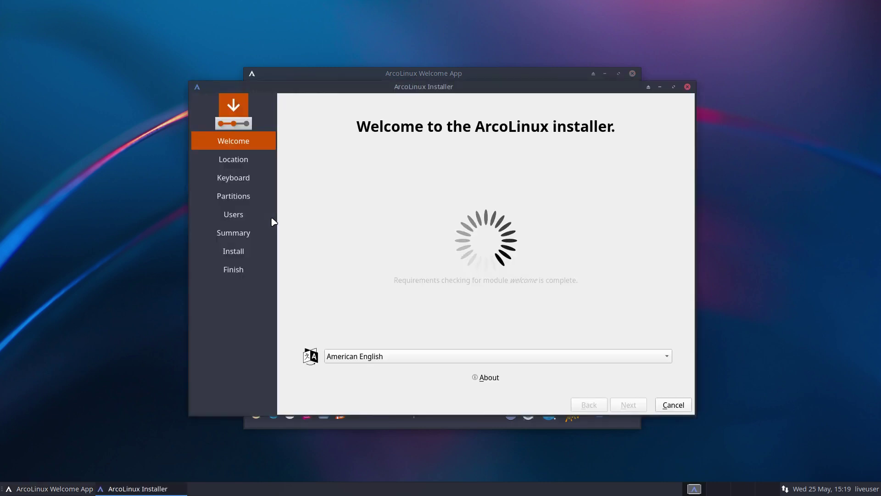
# View the Calamares version information and look through the available installer languages without changing the selection
pyautogui.click(495, 380)
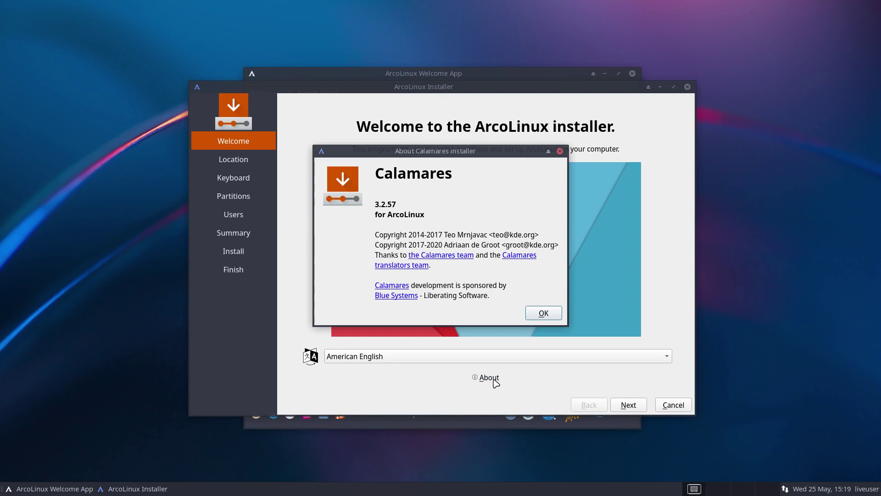
pyautogui.click(541, 315)
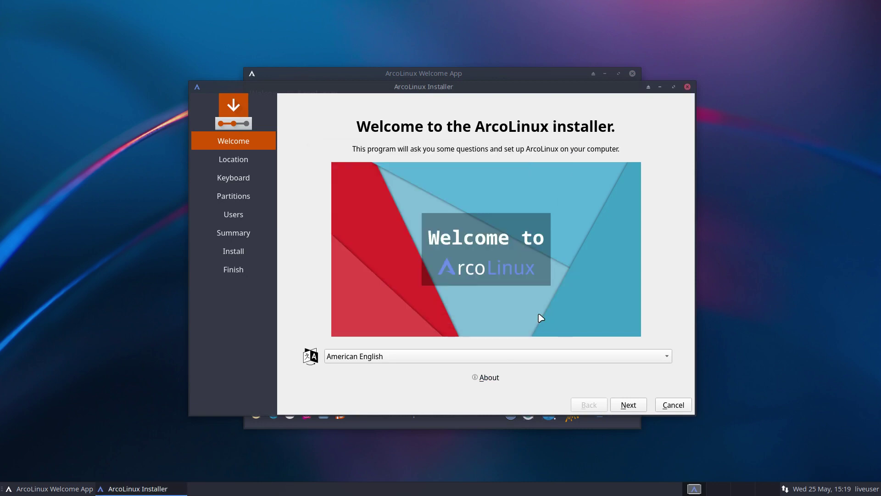
pyautogui.click(503, 356)
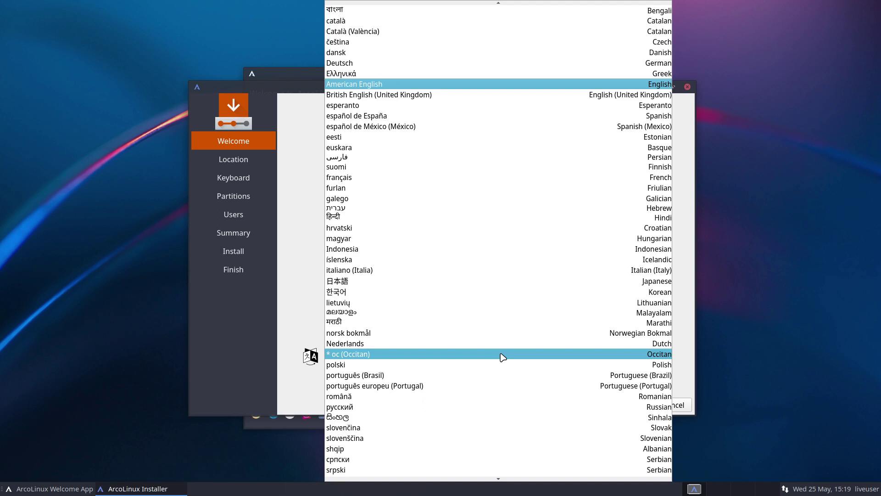
pyautogui.click(302, 331)
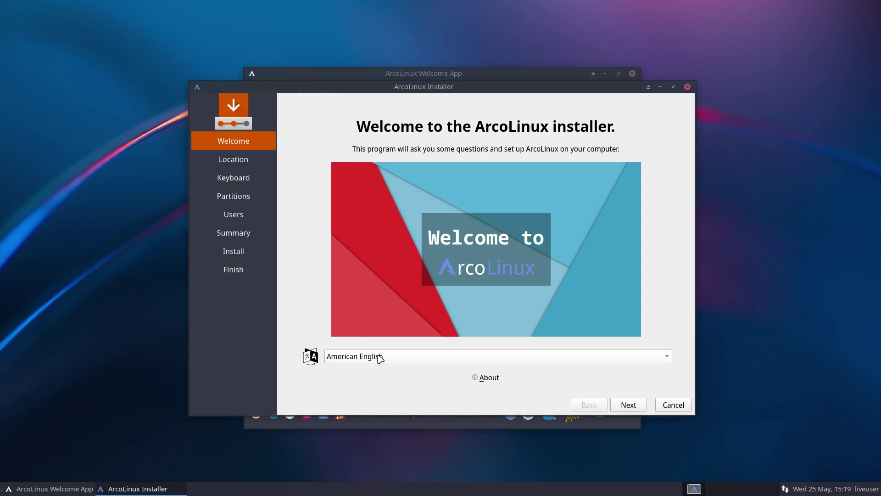
# Accept American English and the Europe/Brussels location, set the keyboard layout to Belgian, and proceed to partitioning
pyautogui.click(628, 405)
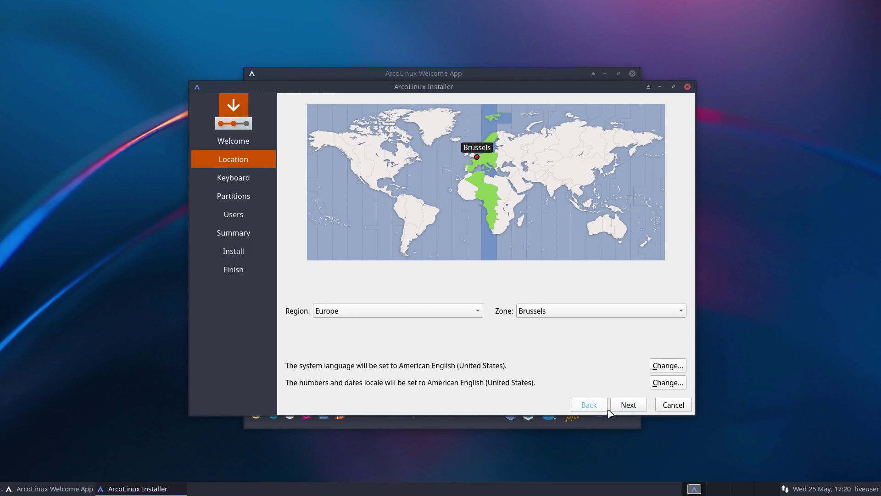
pyautogui.click(614, 409)
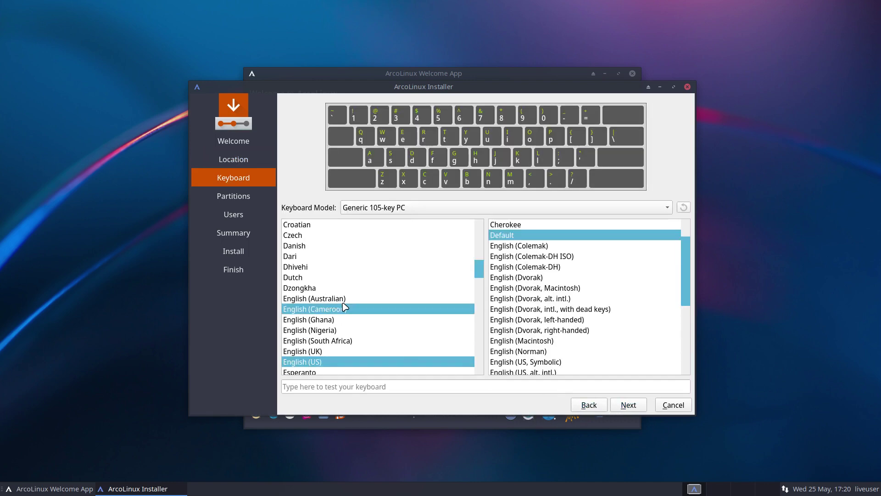
pyautogui.scroll(5, 342, 303)
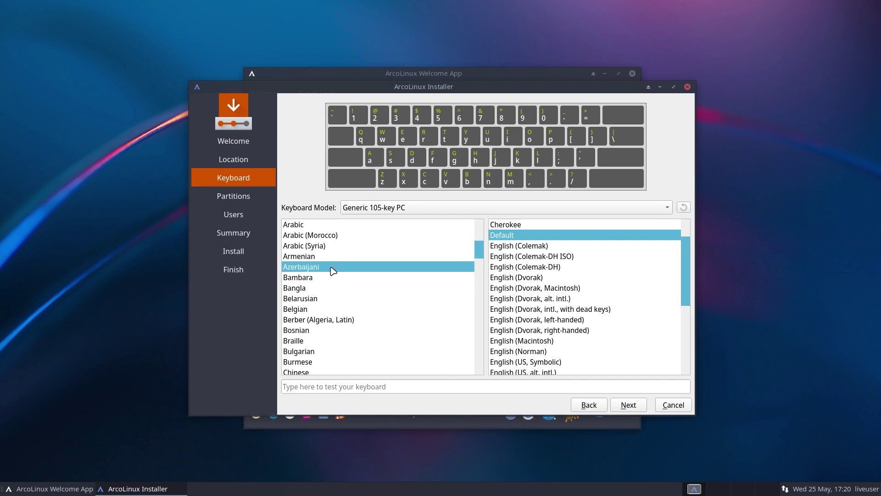
pyautogui.click(335, 309)
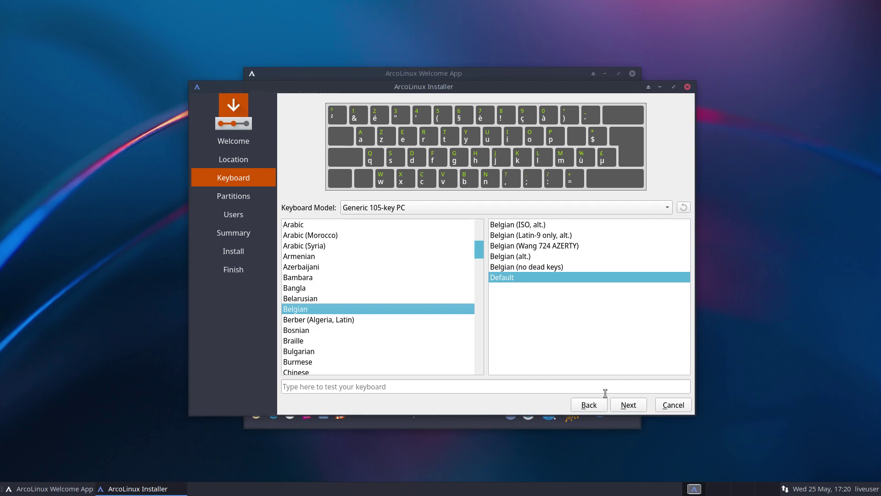
pyautogui.click(641, 405)
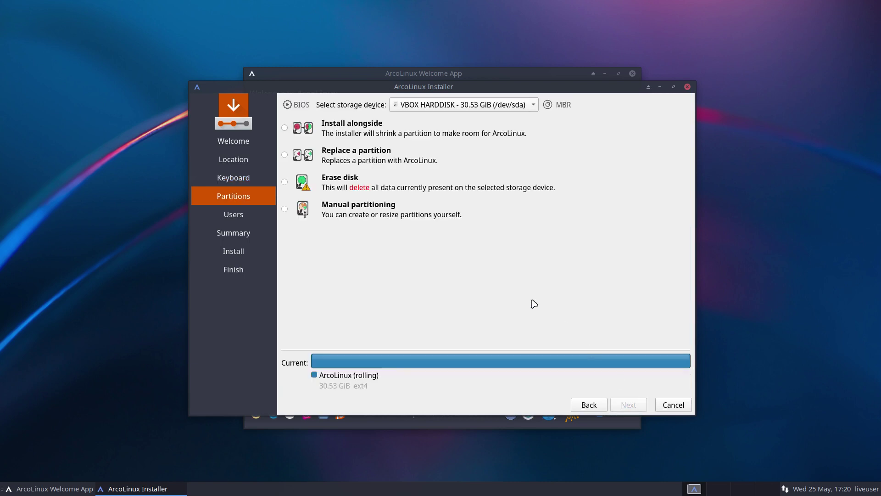
# Choose Erase disk for VBOX HARDDISK and review the swap and file system options, keeping No Swap and ext4
pyautogui.click(334, 186)
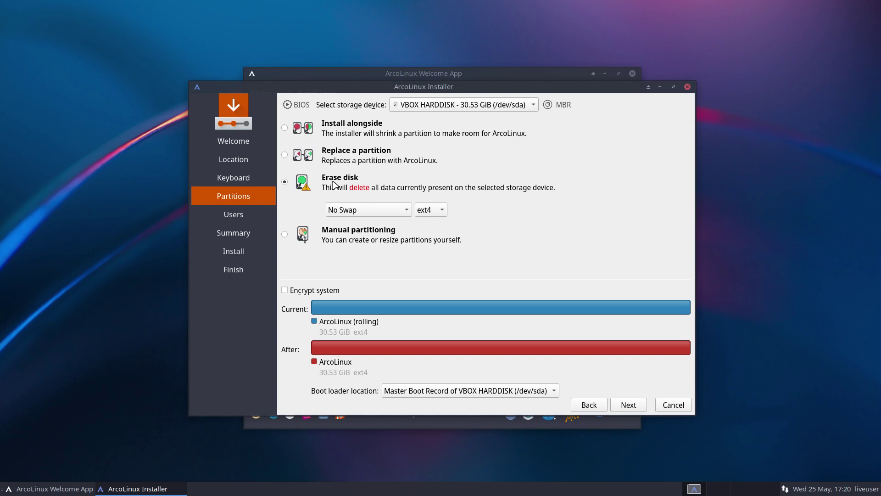
pyautogui.click(444, 211)
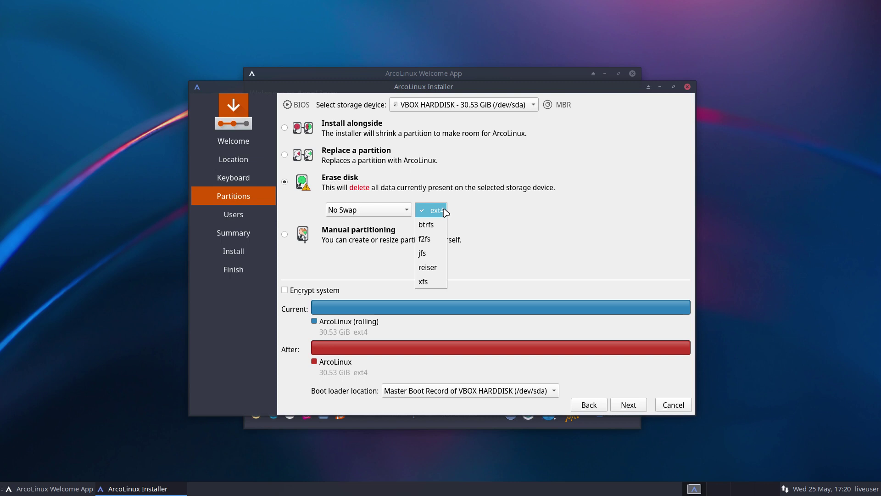
pyautogui.click(399, 211)
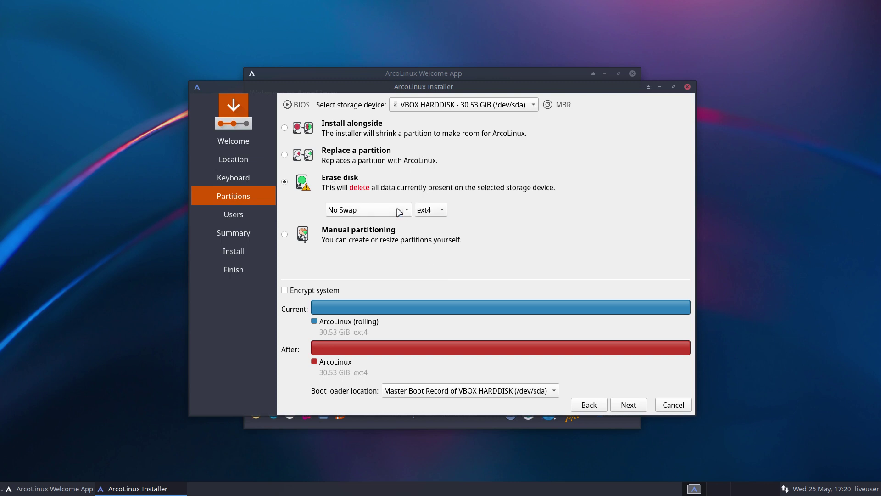
pyautogui.click(400, 211)
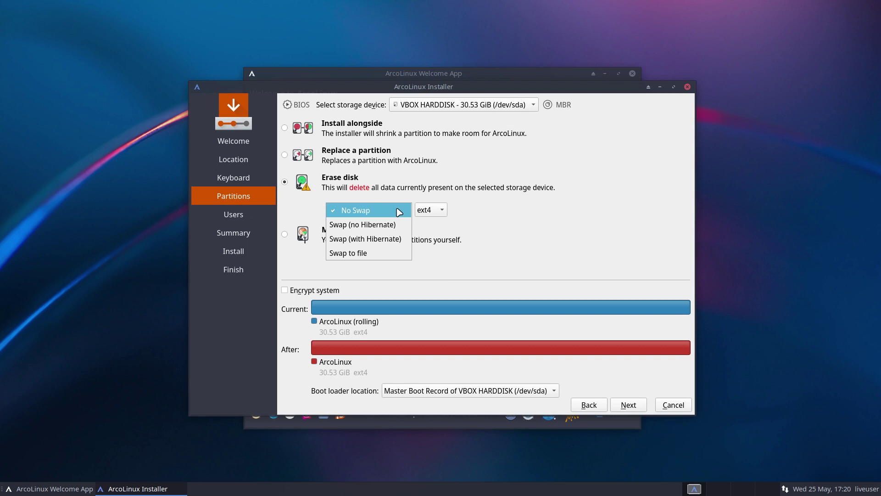
pyautogui.click(422, 212)
pyautogui.click(431, 214)
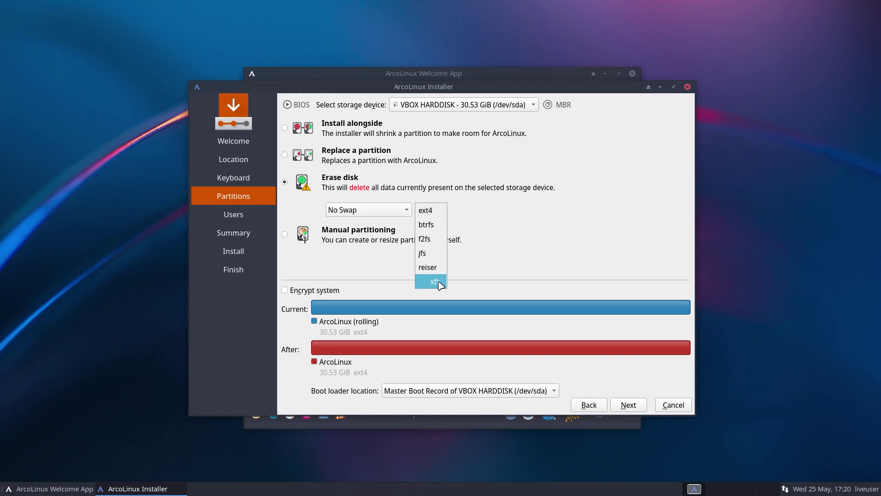
pyautogui.click(434, 195)
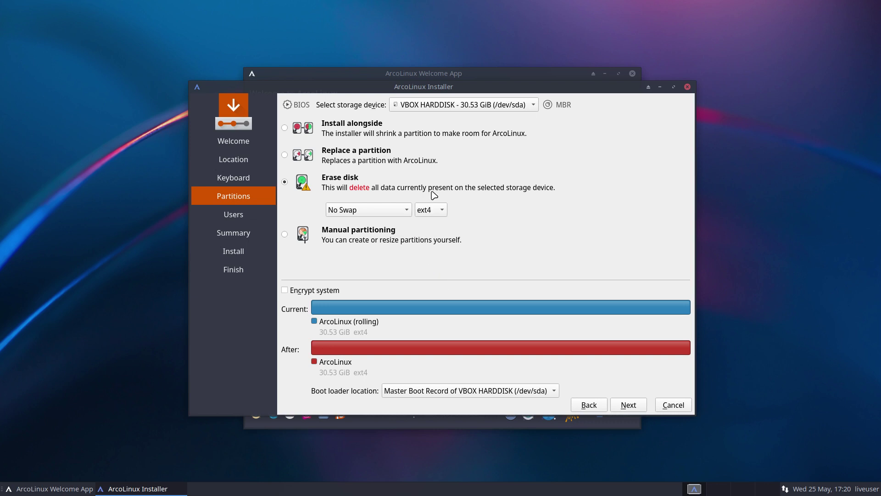
# Try Swap (no Hibernate) for the erased disk, and change the swap choice to Swap (with Hibernate)
pyautogui.click(397, 209)
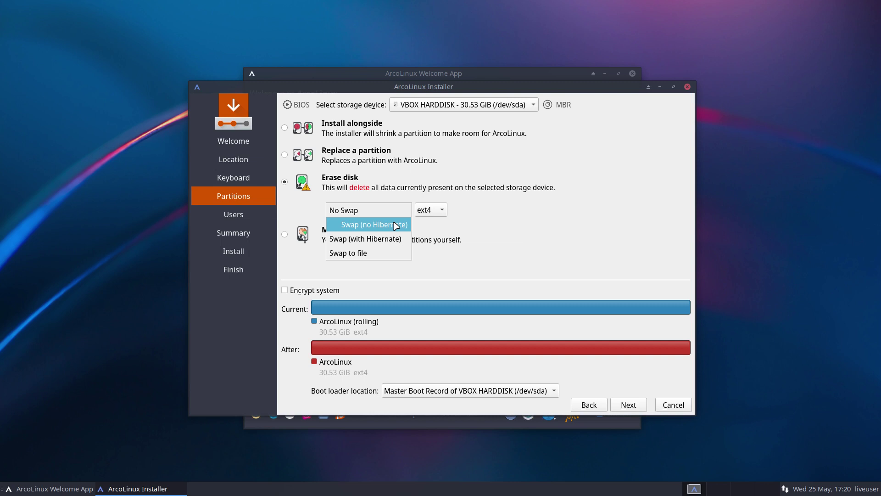
pyautogui.click(396, 226)
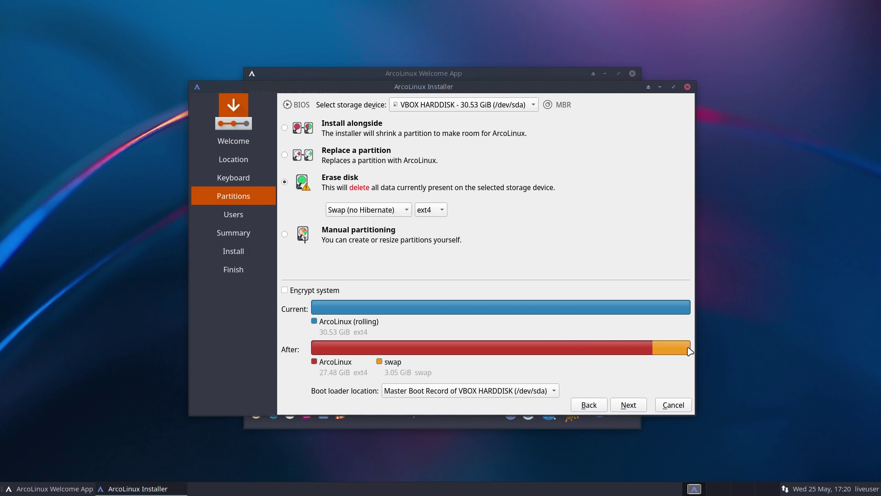
pyautogui.click(360, 212)
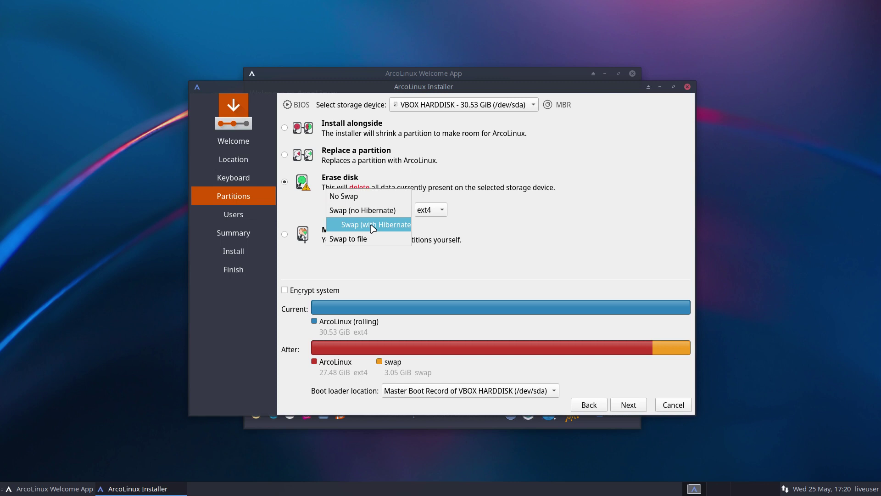
pyautogui.click(373, 228)
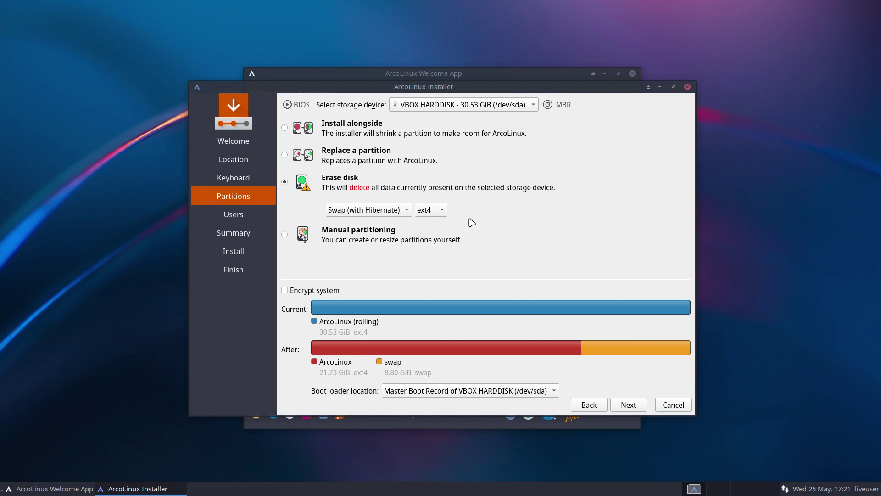
# Set the swap choice for the erased disk to No Swap and proceed to the user account settings
pyautogui.click(398, 211)
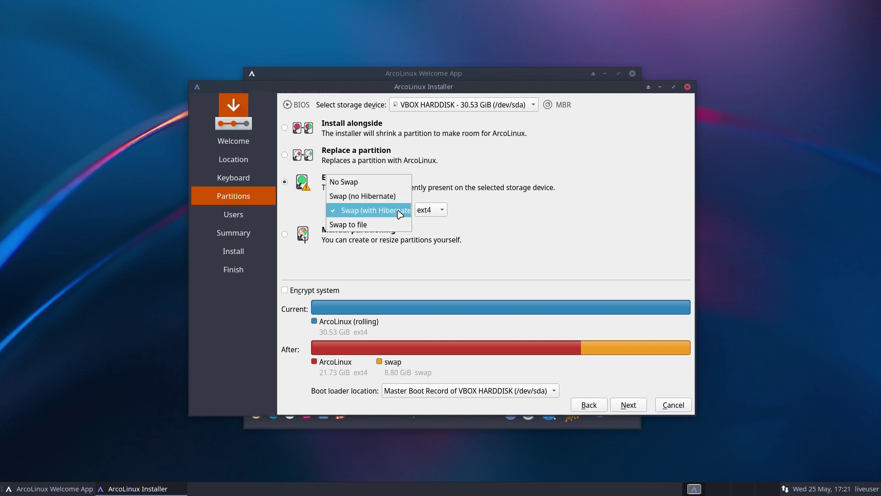
pyautogui.click(371, 182)
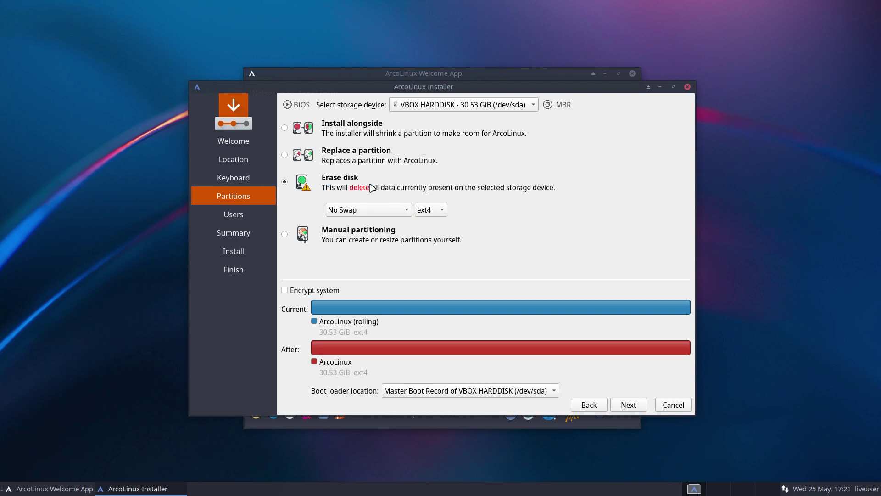
pyautogui.click(627, 407)
pyautogui.click(627, 406)
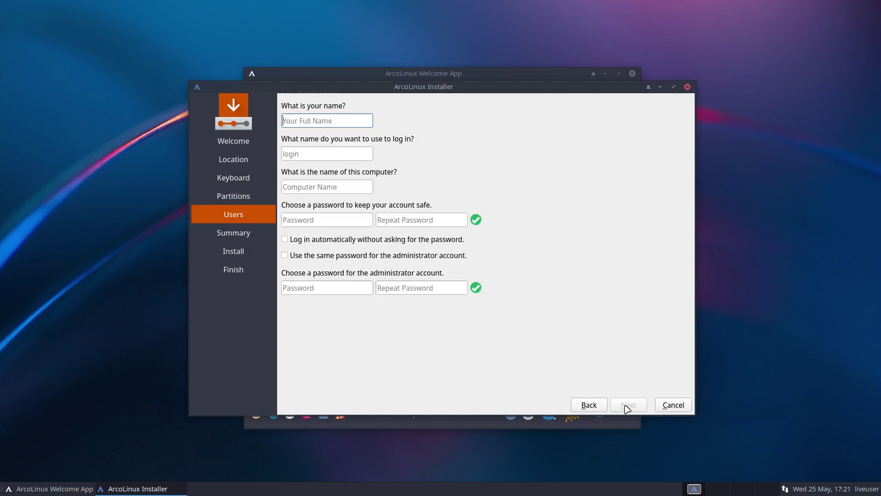
# Enter the user's name, accept the suggested login and computer names, and fill in and repeat the account password
pyautogui.write('erik')
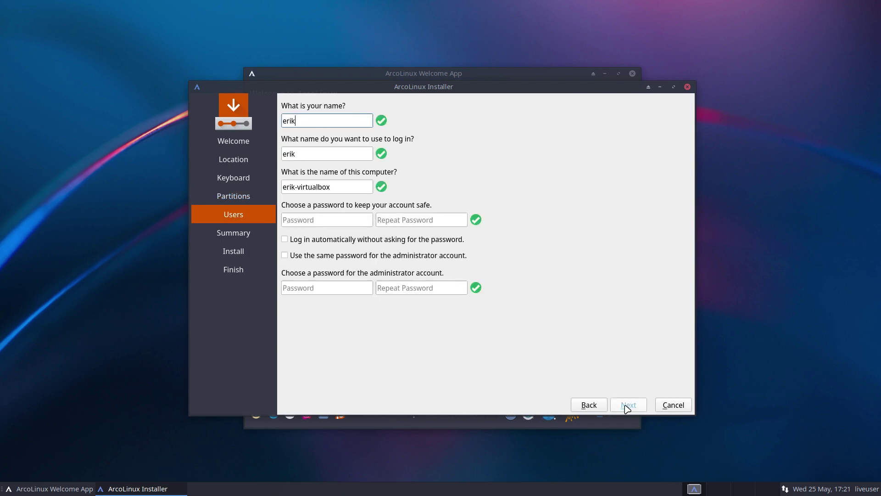
pyautogui.press('Tab')
pyautogui.press('Tab')
pyautogui.press('Tab')
pyautogui.write('****')
pyautogui.press('Tab')
pyautogui.write('****')
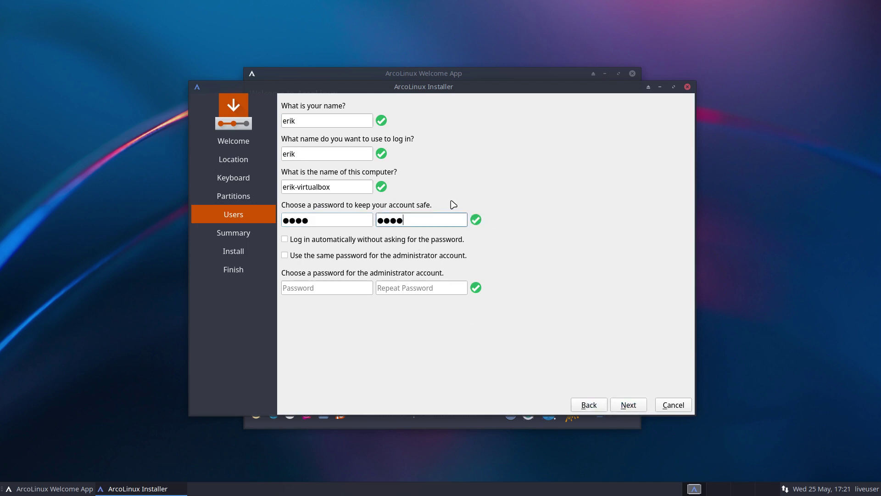
# Move the installer window and the Welcome App window apart, and bring the installer back to the front
pyautogui.moveTo(511, 87); pyautogui.dragTo(377, 17)
pyautogui.moveTo(572, 78); pyautogui.dragTo(743, 123)
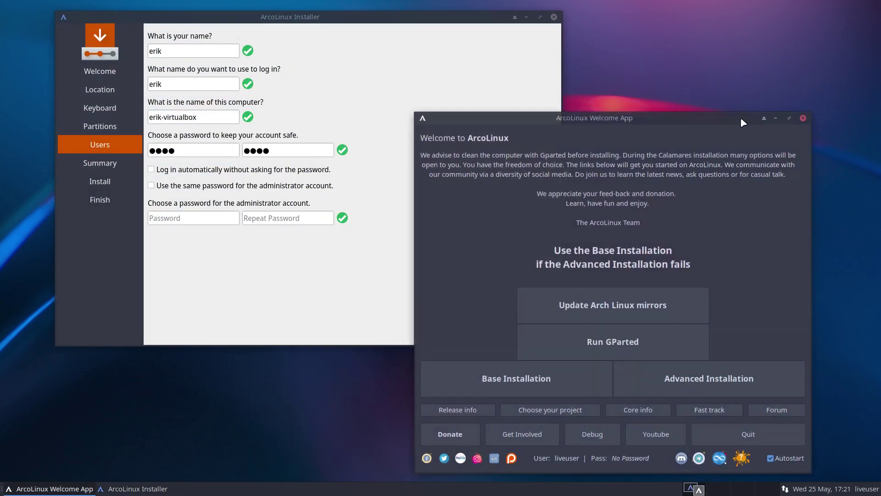
pyautogui.click(341, 298)
# Enable automatic login without asking for the password and use of the same password for the administrator account
pyautogui.click(200, 171)
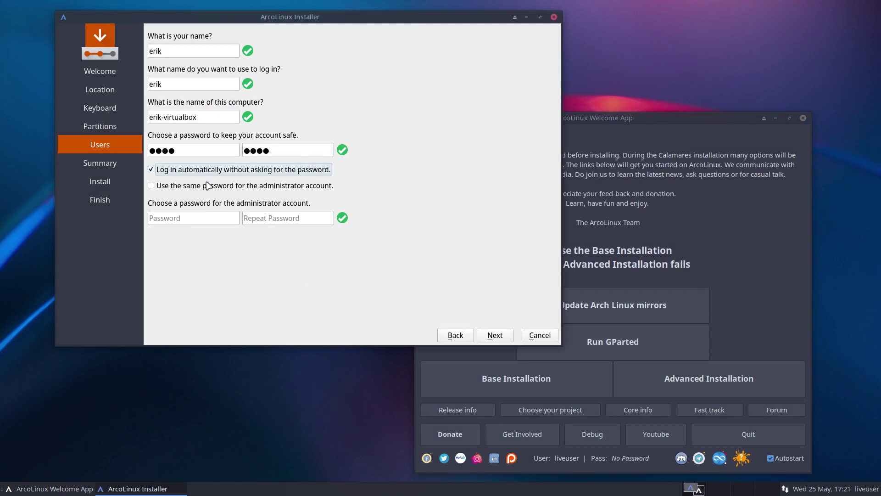
pyautogui.click(210, 185)
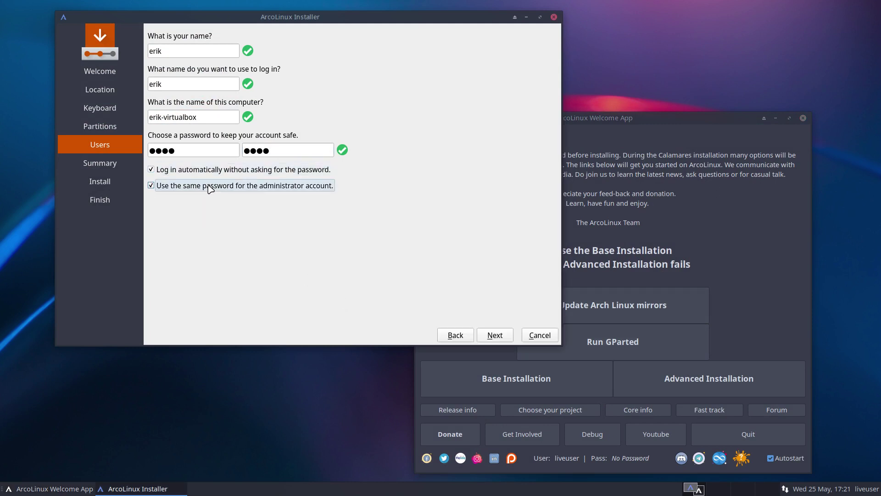
pyautogui.click(209, 185)
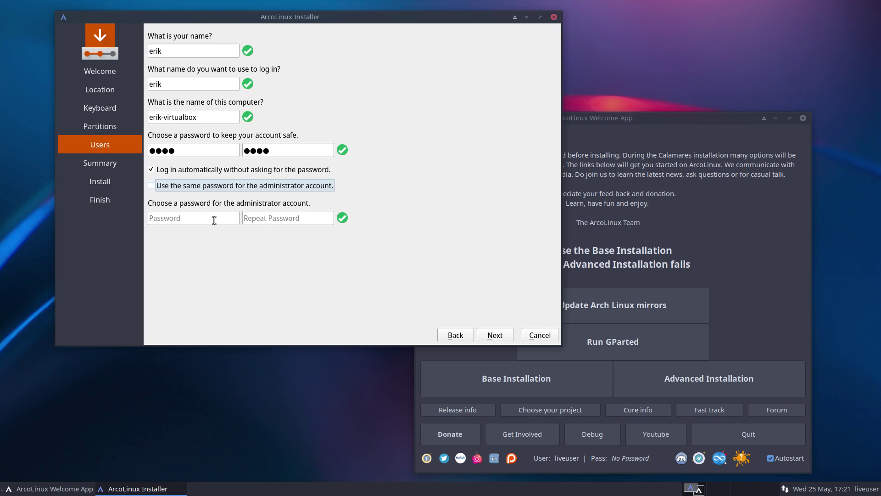
pyautogui.click(180, 186)
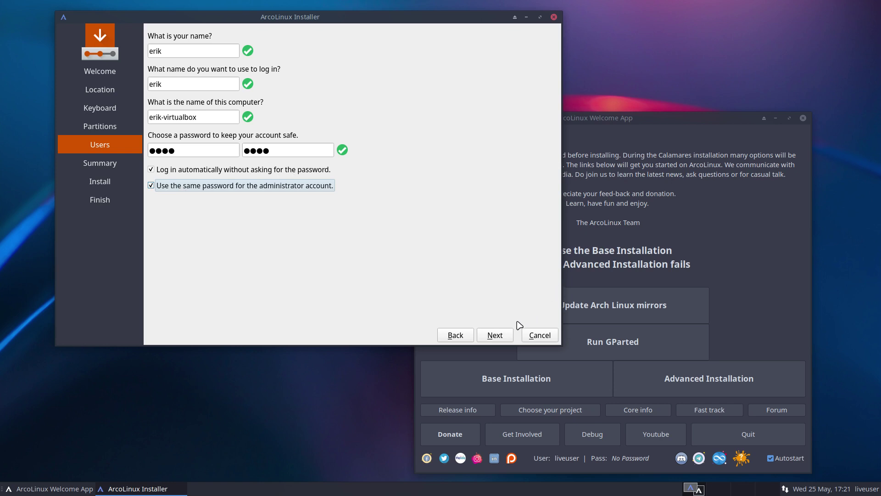
# Proceed to the installation summary and start the install, confirming the disk changes
pyautogui.click(495, 336)
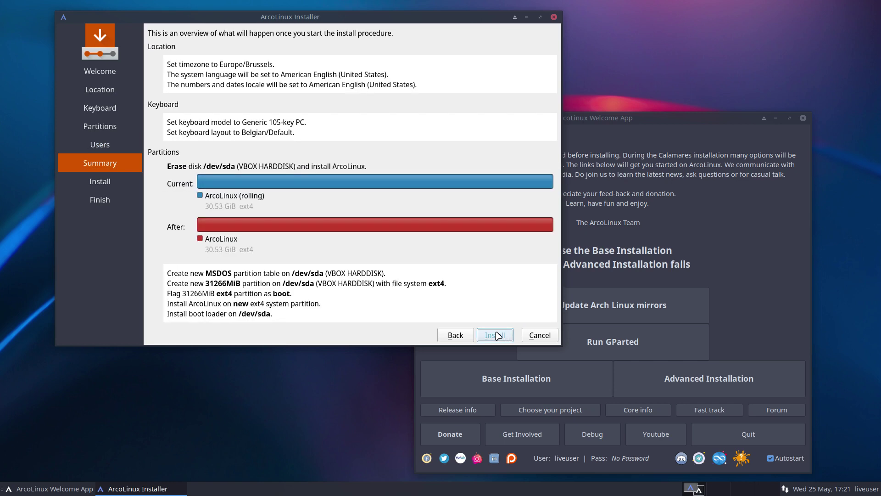
pyautogui.click(504, 335)
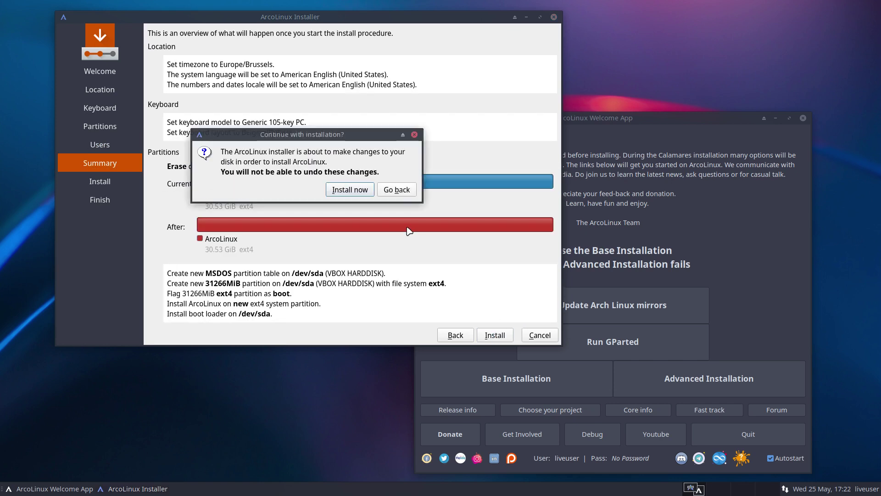
pyautogui.click(366, 192)
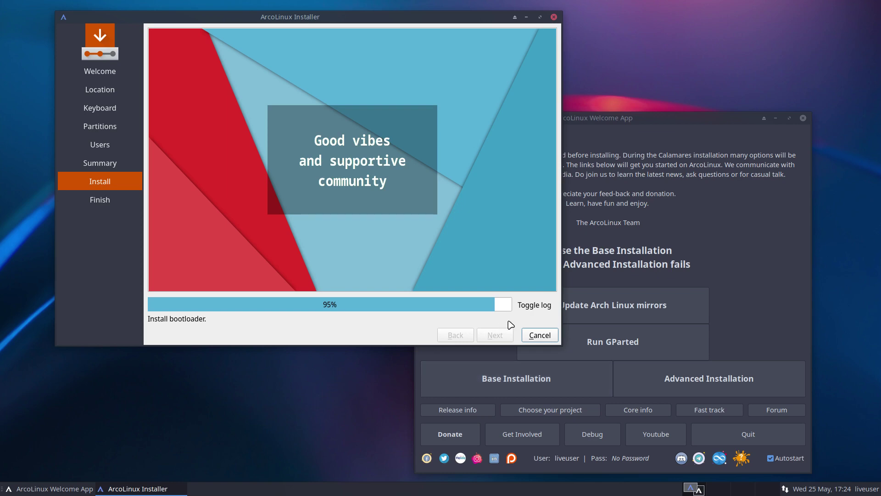
# Finish the installer with Restart now enabled, and choose Boot existing OS in the ArcoLinux boot menu
pyautogui.click(532, 309)
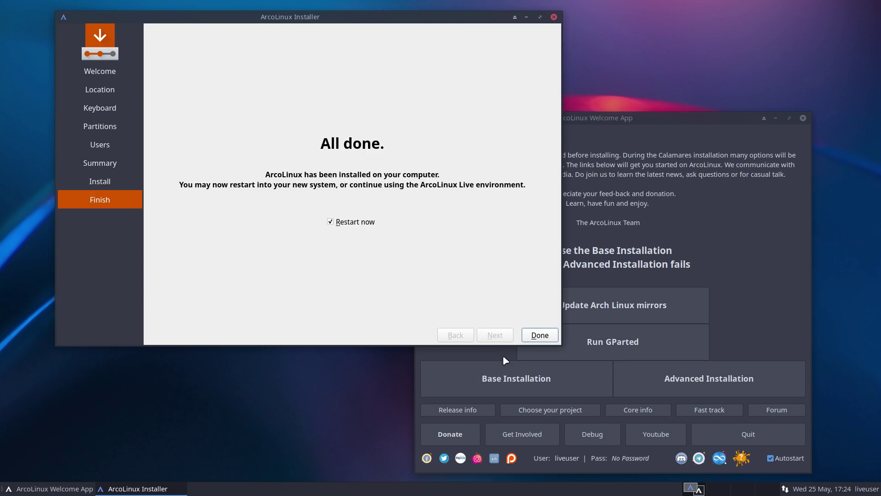
pyautogui.click(542, 341)
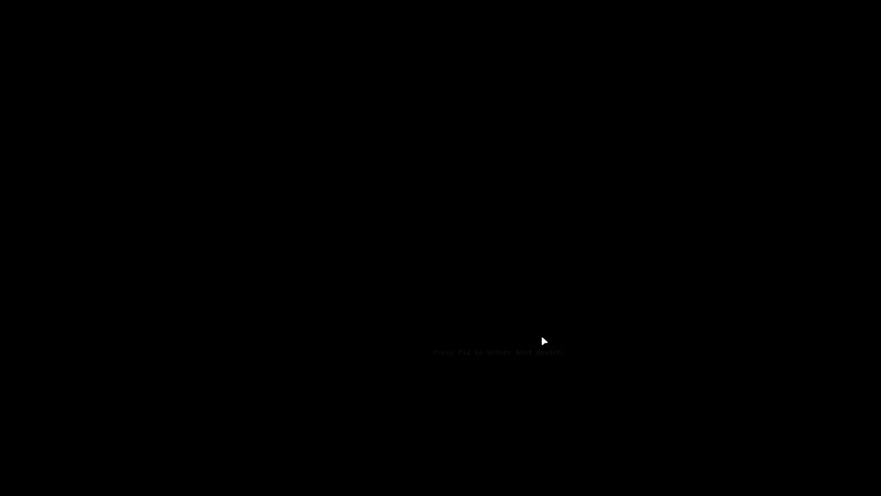
pyautogui.press('Down')
pyautogui.press('Down')
pyautogui.press('Down')
pyautogui.press('Down')
pyautogui.press('Down')
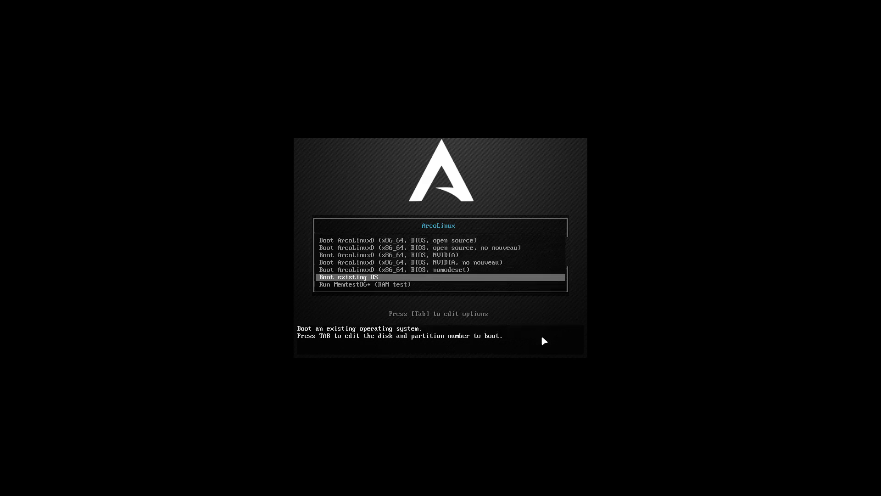
pyautogui.press('Return')
pyautogui.press('Return')
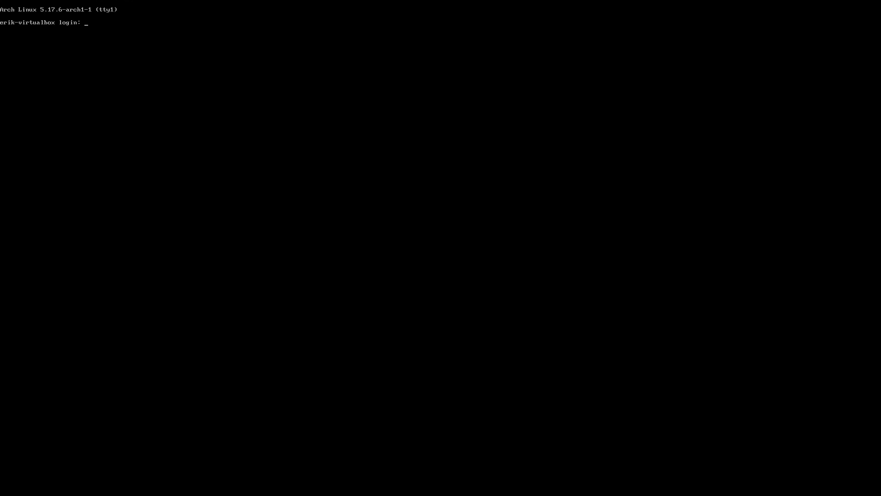
# Log in at the tty1 console with the account's login name and password
pyautogui.write('erik')
pyautogui.press('Return')
pyautogui.press('Return')
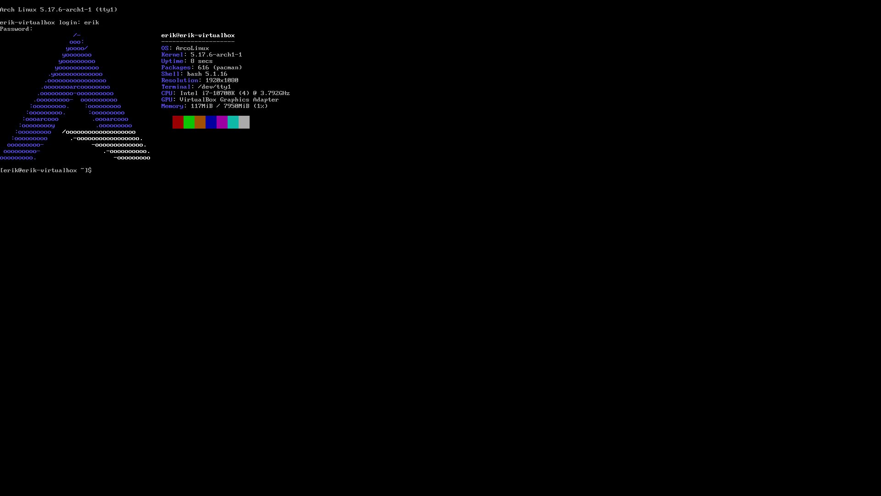
# Open /etc/sddm.conf.d/kde_settings.conf in nano with the nsddmk command, authenticating with the sudo password
pyautogui.write('sudo pacman')
pyautogui.write('dmk')
pyautogui.press('Return')
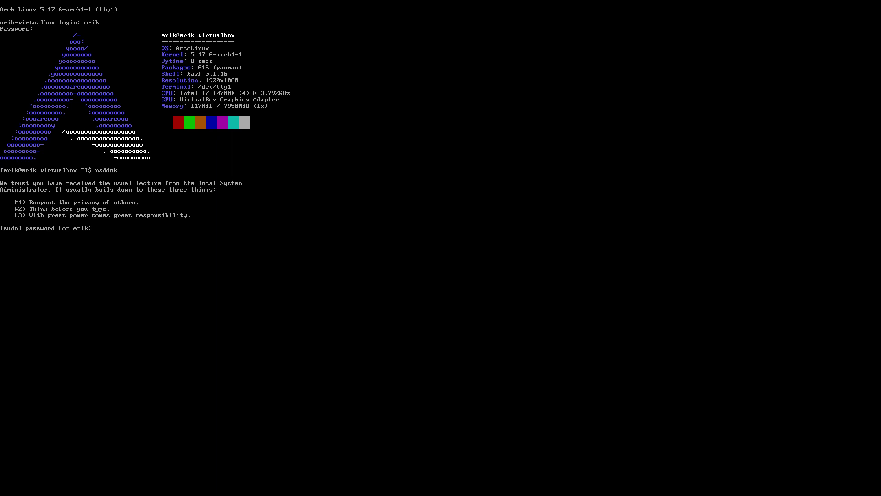
pyautogui.press('Return')
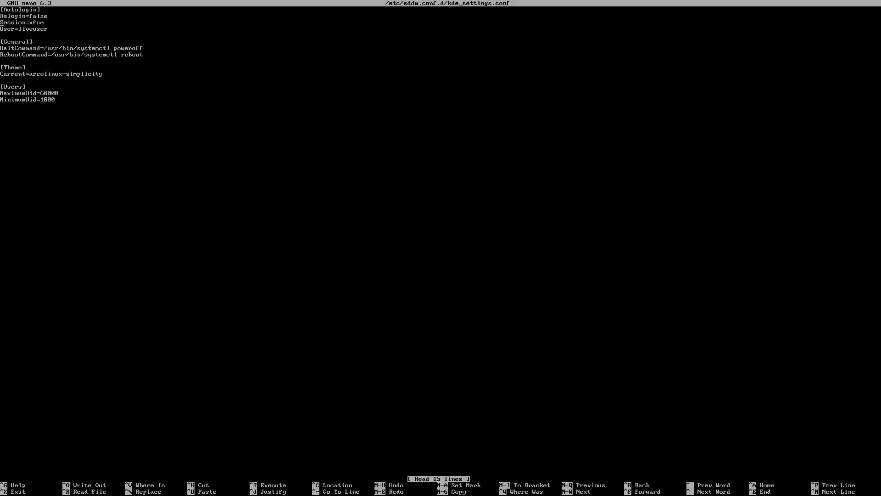
# Comment out the Session and User lines under [Autologin] with # and clear the User value
pyautogui.write('#')
pyautogui.write('#')
pyautogui.press('BackSpace')
pyautogui.write('#')
pyautogui.press('End')
pyautogui.press('BackSpace')
pyautogui.press('BackSpace')
pyautogui.press('BackSpace')
pyautogui.press('BackSpace')
pyautogui.press('BackSpace')
pyautogui.press('BackSpace')
pyautogui.press('BackSpace')
pyautogui.press('BackSpace')
# Clear the Session value and save kde_settings.conf on exiting nano
pyautogui.click(35, 22)
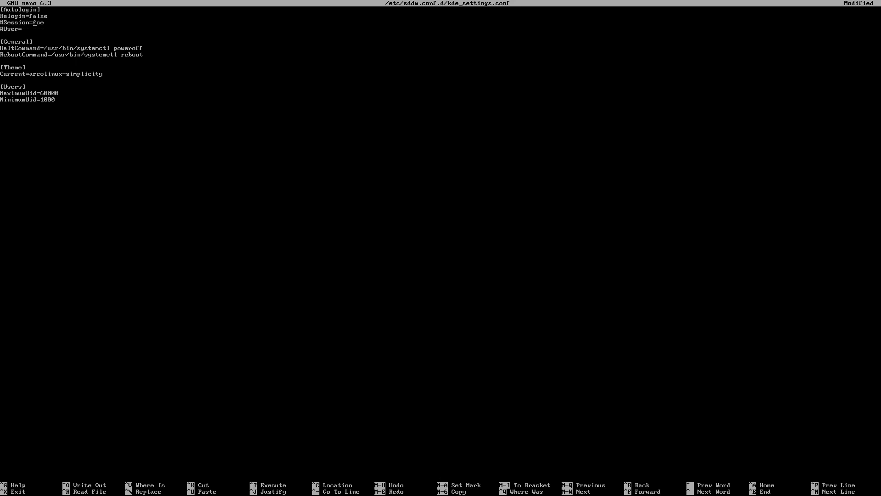
pyautogui.press('Delete')
pyautogui.press('Delete')
pyautogui.press('Delete')
pyautogui.hotkey('ctrl', 'x')
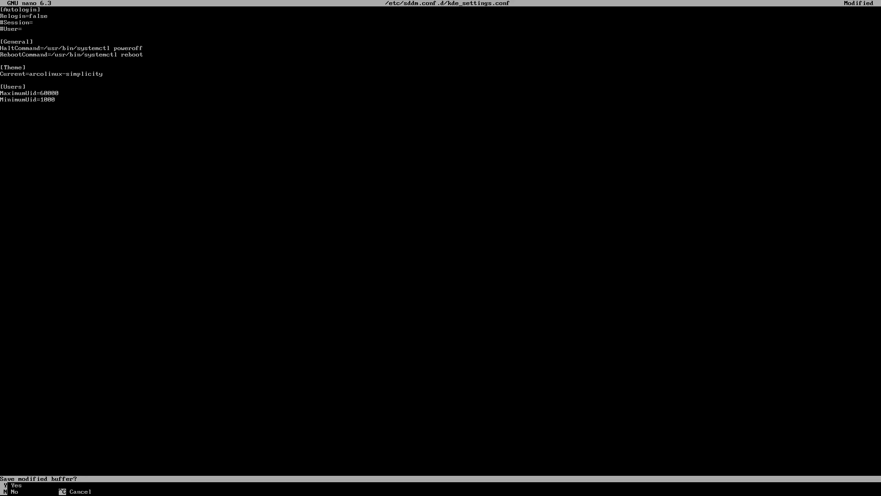
pyautogui.press('y')
pyautogui.press('Return')
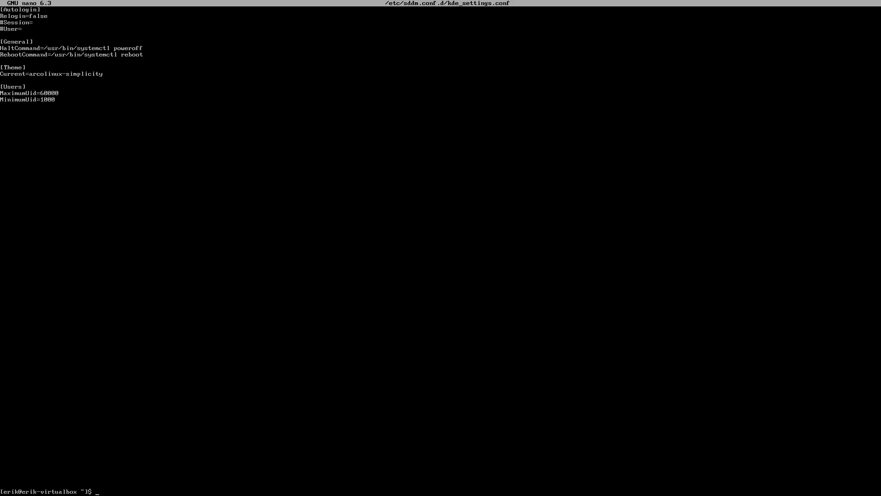
# Install the sddm package with sudo pacman -S sddm, and enable its service with sudo systemctl enable sddm
pyautogui.write('sudo')
pyautogui.press('BackSpace')
pyautogui.write('pacman -S')
pyautogui.write('sddm')
pyautogui.press('Return')
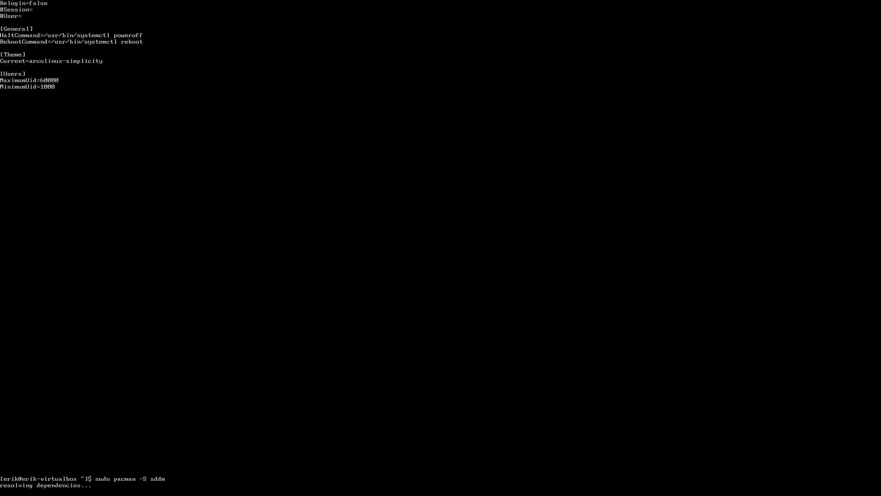
pyautogui.press('Return')
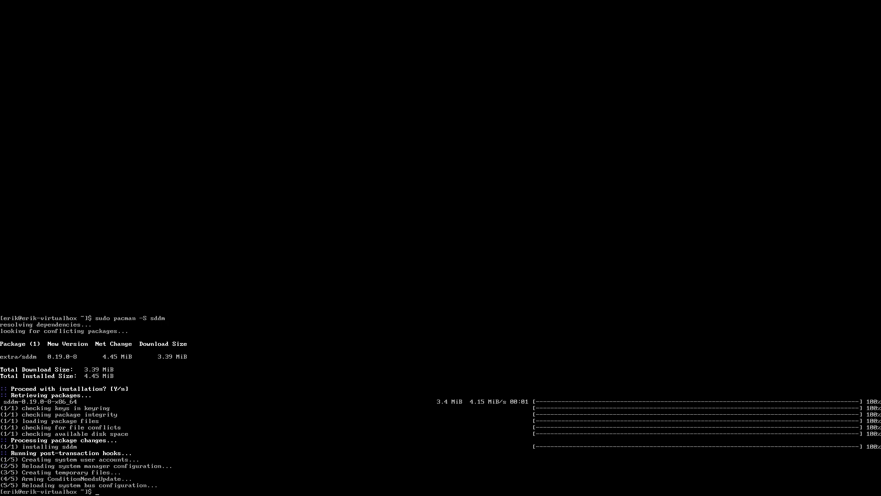
pyautogui.write('sudo systemctl enable sddm')
pyautogui.press('Return')
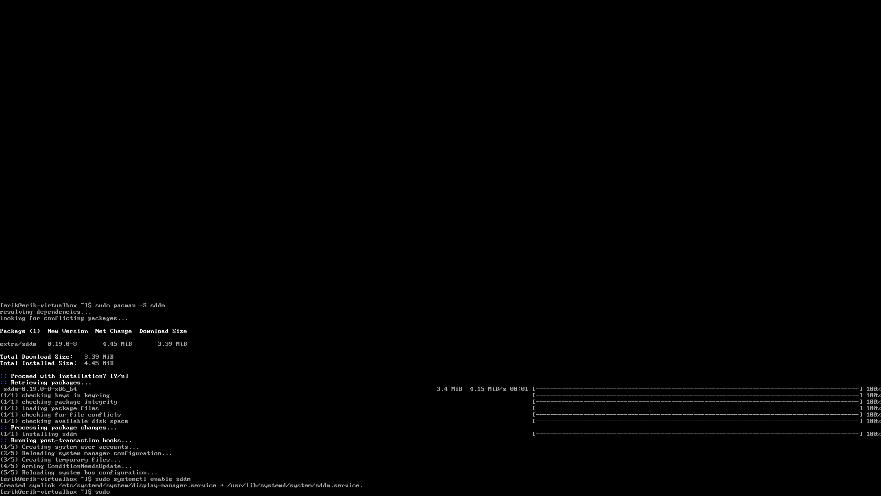
# Install xfce4 and xfce4-goodies with pacman, accepting all group members and the default jack2 provider
pyautogui.write('pacman -S xfce4 xfce4-goodies')
pyautogui.press('Return')
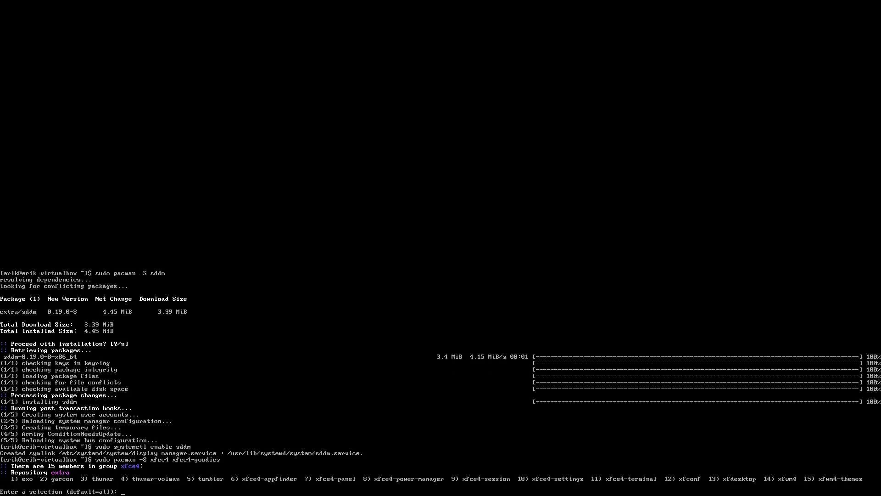
pyautogui.press('Return')
pyautogui.press('Return')
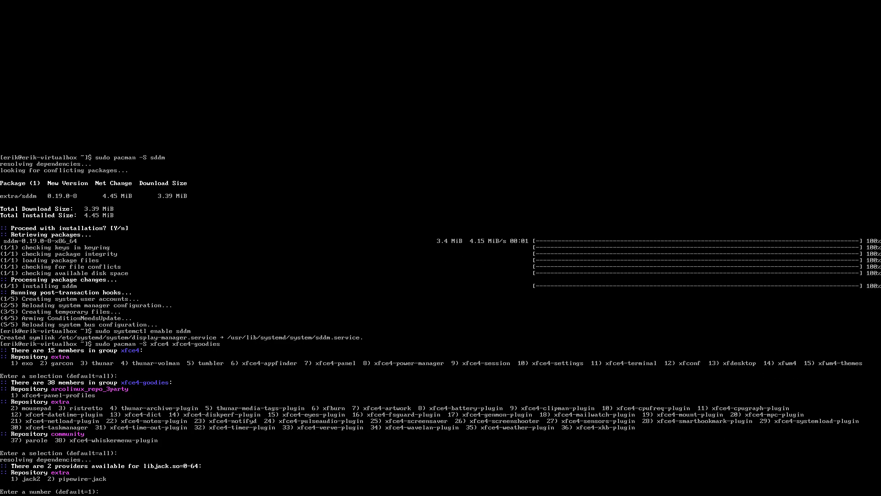
pyautogui.press('Return')
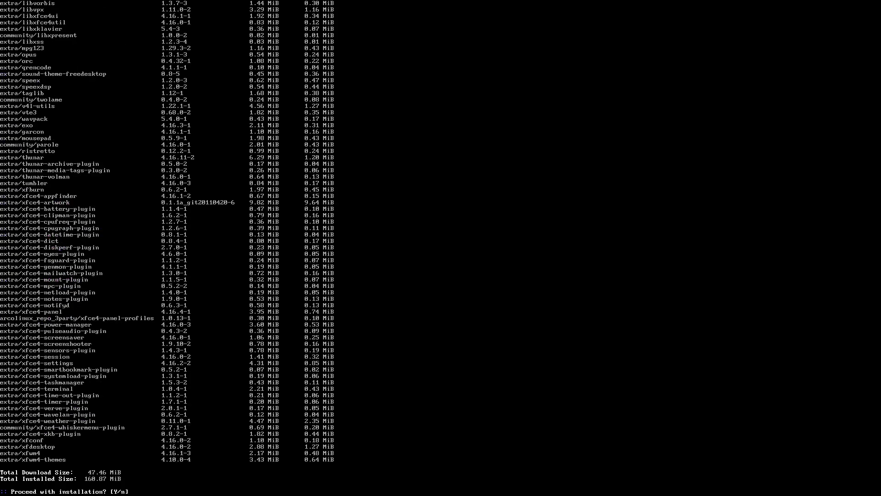
pyautogui.press('Return')
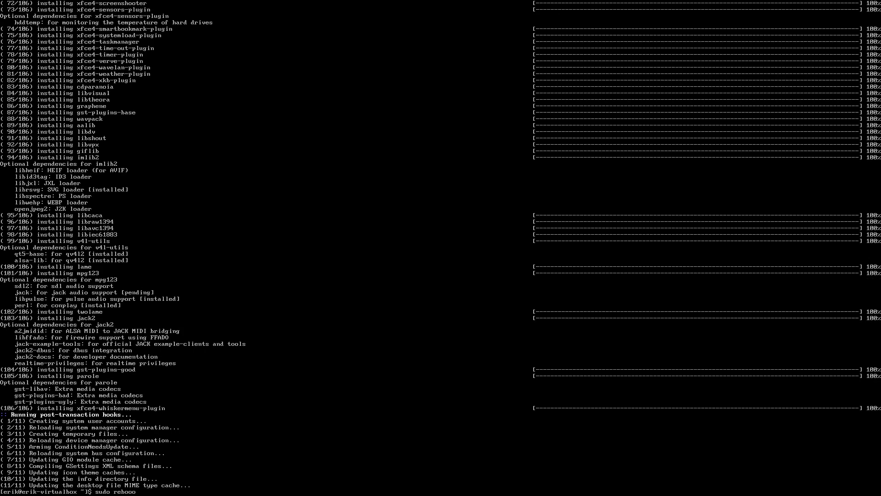
# Reboot the virtual machine with sudo reboot and boot the installed system through Boot existing OS
pyautogui.press('Return')
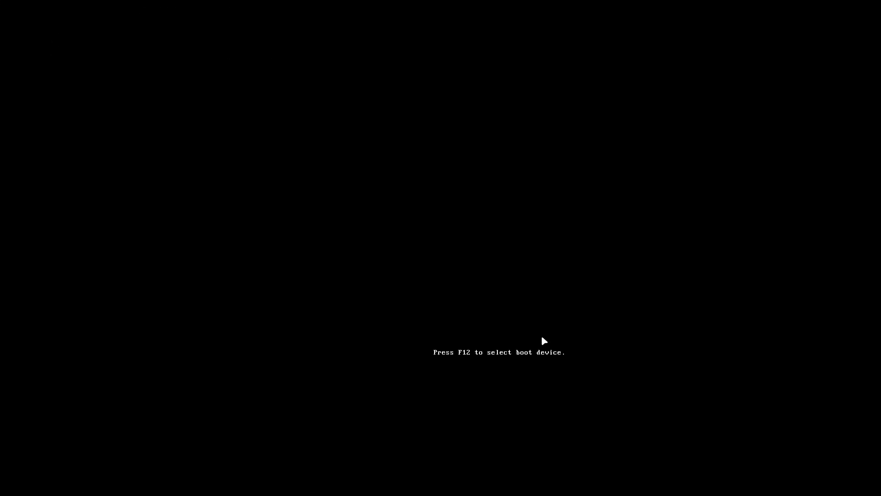
pyautogui.press('Down')
pyautogui.press('Down')
pyautogui.press('Down')
pyautogui.press('Down')
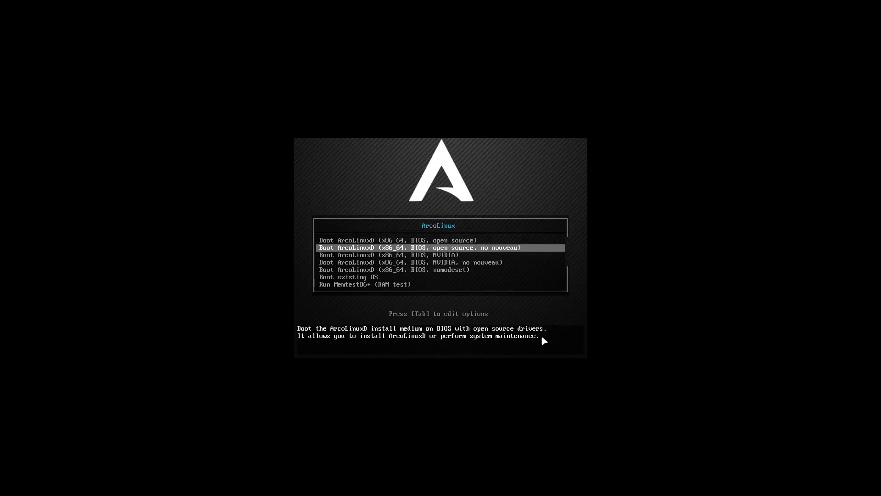
pyautogui.press('Down')
pyautogui.press('Return')
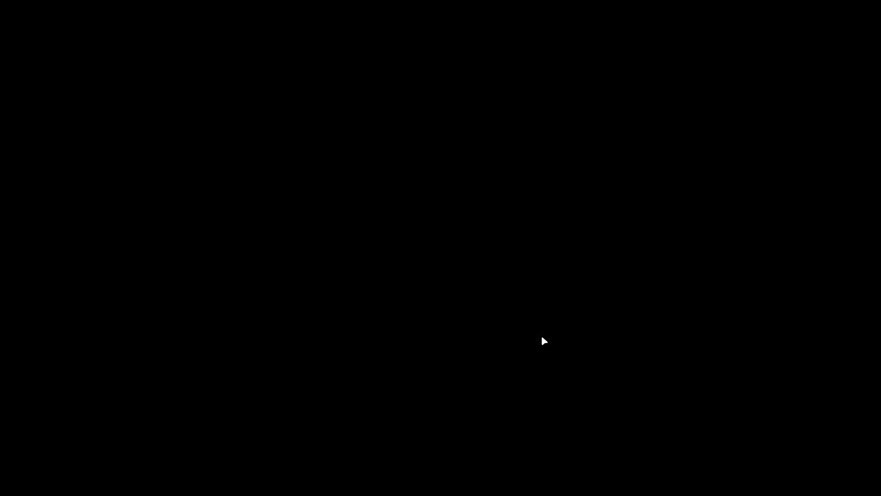
pyautogui.press('Return')
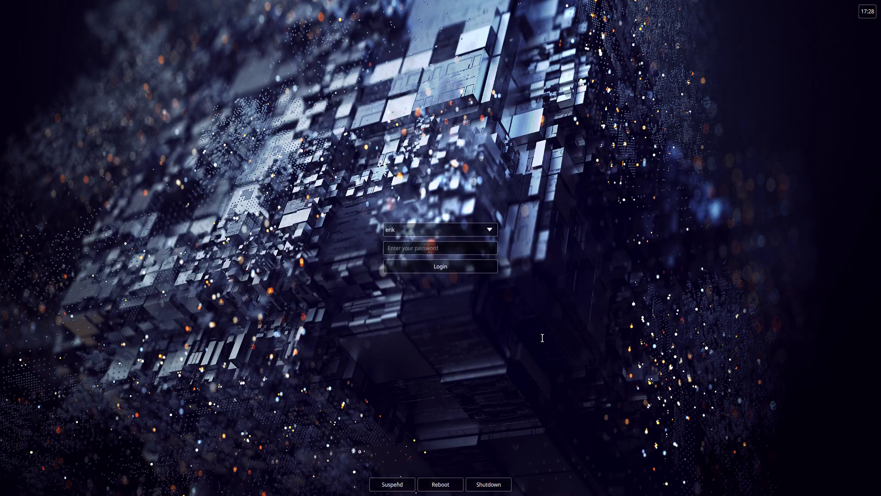
# Log in to the desktop from the SDDM login screen with the account password
pyautogui.write('*')
pyautogui.press('Return')
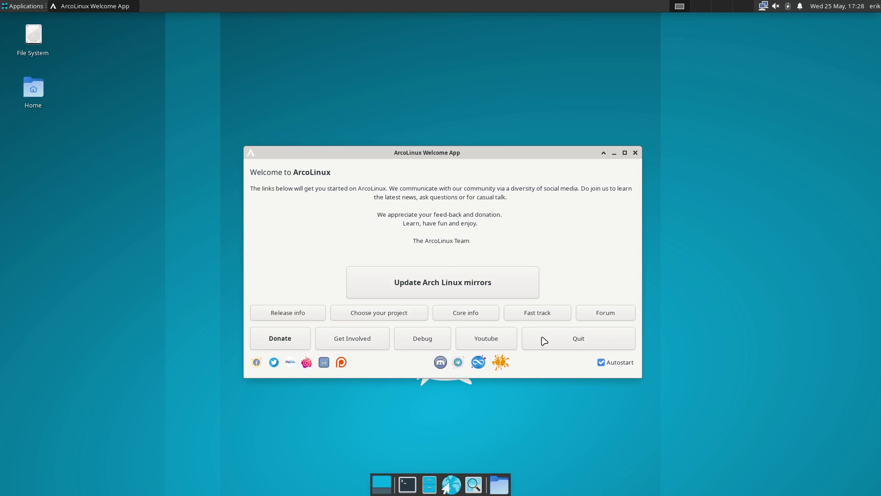
# Disable autostart for the ArcoLinux Welcome App and quit it
pyautogui.click(601, 362)
pyautogui.click(600, 342)
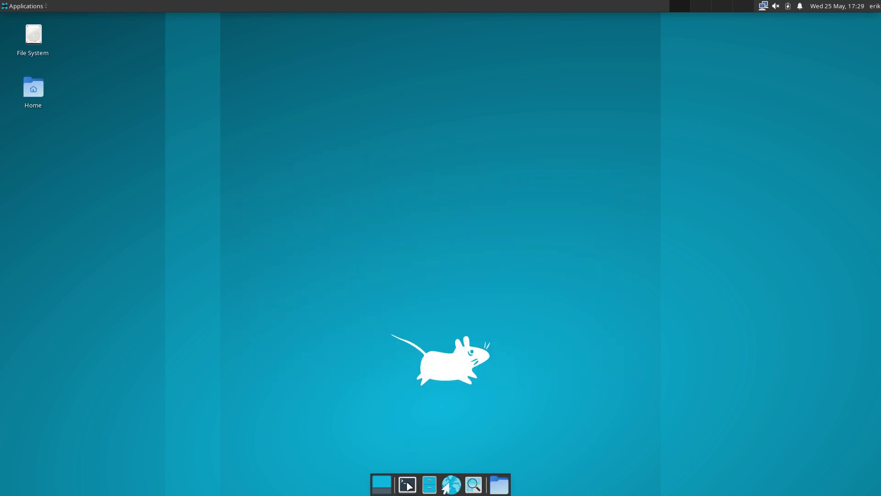
pyautogui.click(408, 485)
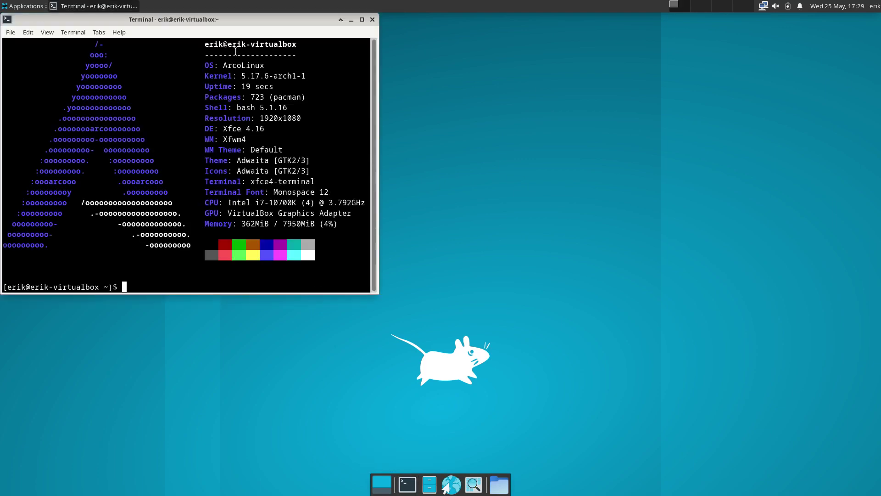
pyautogui.moveTo(225, 25); pyautogui.dragTo(474, 51)
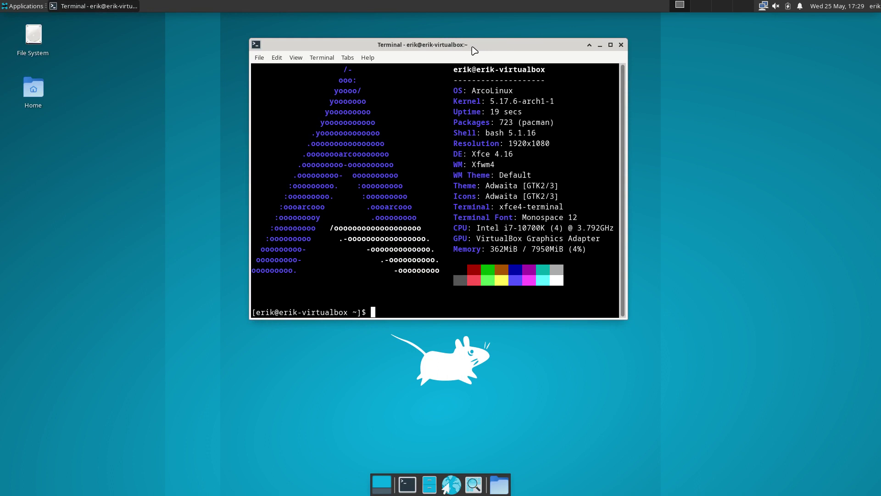
pyautogui.write('git clone')
pyautogui.press('BackSpace')
pyautogui.press('BackSpace')
pyautogui.press('BackSpace')
pyautogui.press('BackSpace')
pyautogui.write('lone https://github.com/')
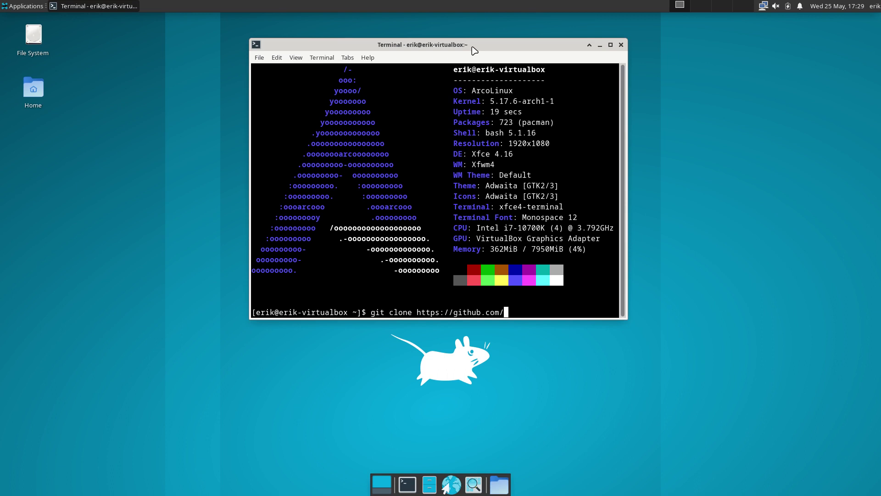
pyautogui.write('erikdubois/arcolinu')
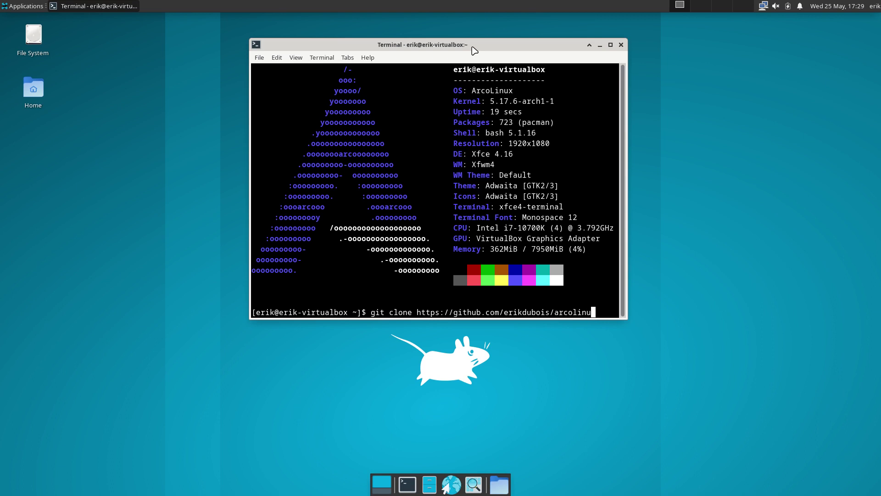
pyautogui.write('x-nemesi')
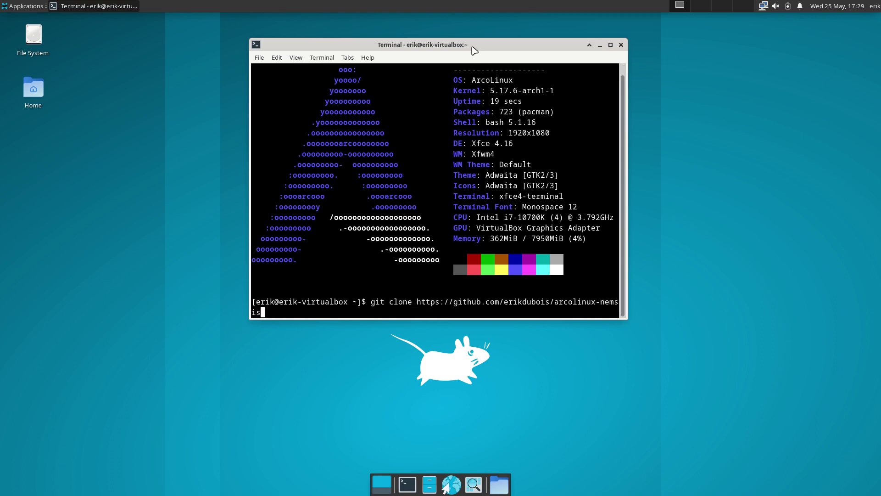
pyautogui.press('BackSpace')
pyautogui.press('BackSpace')
pyautogui.press('BackSpace')
pyautogui.write('esis')
pyautogui.press('Return')
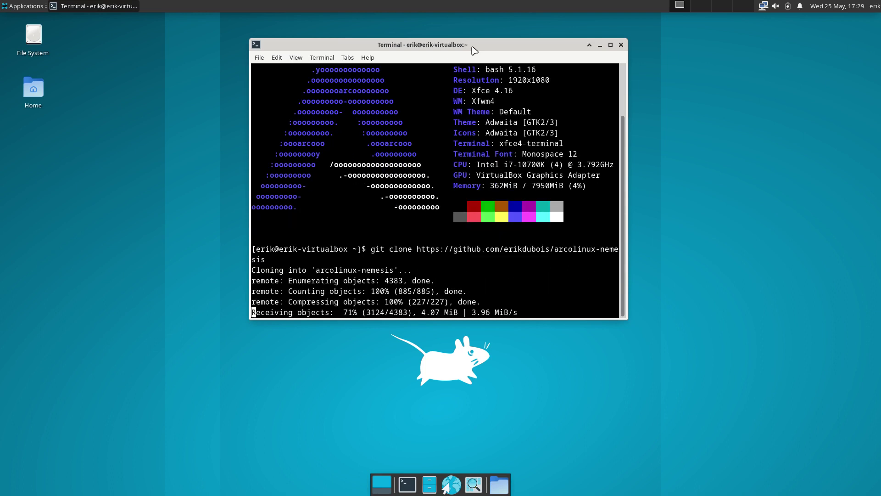
# Change into the cloned arcolinux-nemesis folder and list its contents
pyautogui.write('cd ar')
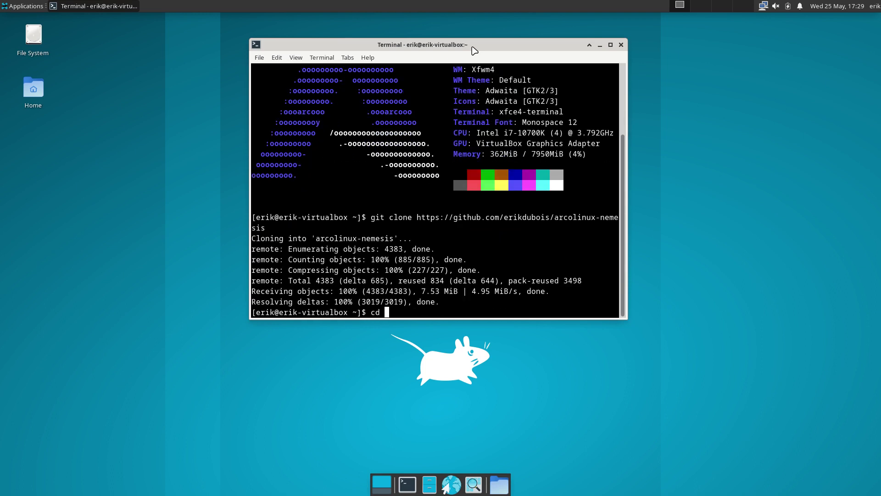
pyautogui.press('Tab')
pyautogui.press('Return')
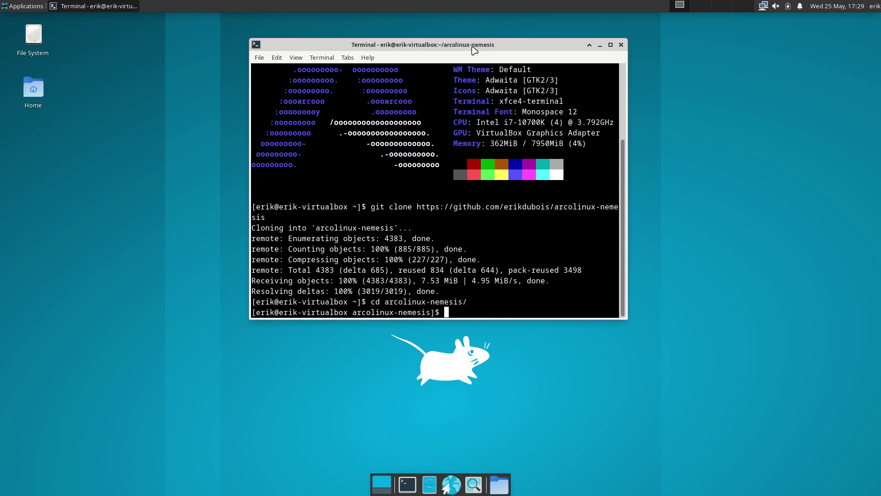
pyautogui.write('ls')
pyautogui.press('Return')
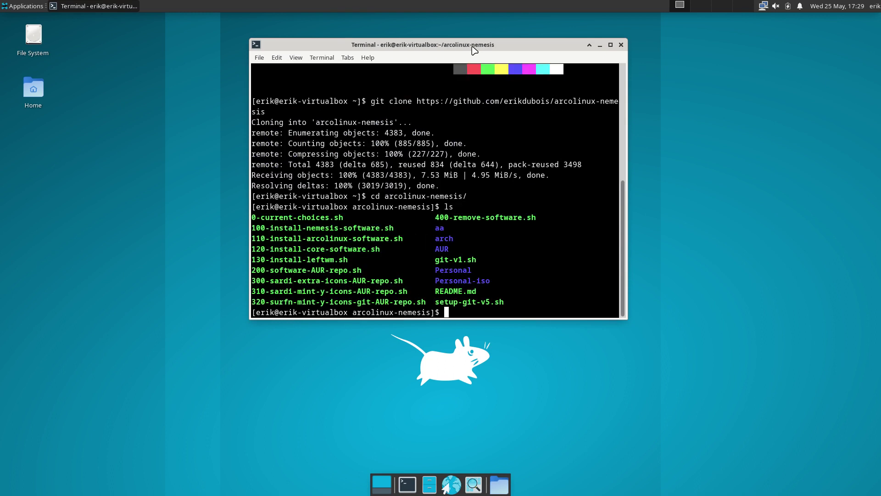
# Run the ./0-current-choices.sh script and authenticate with the sudo password
pyautogui.write('./0')
pyautogui.press('Tab')
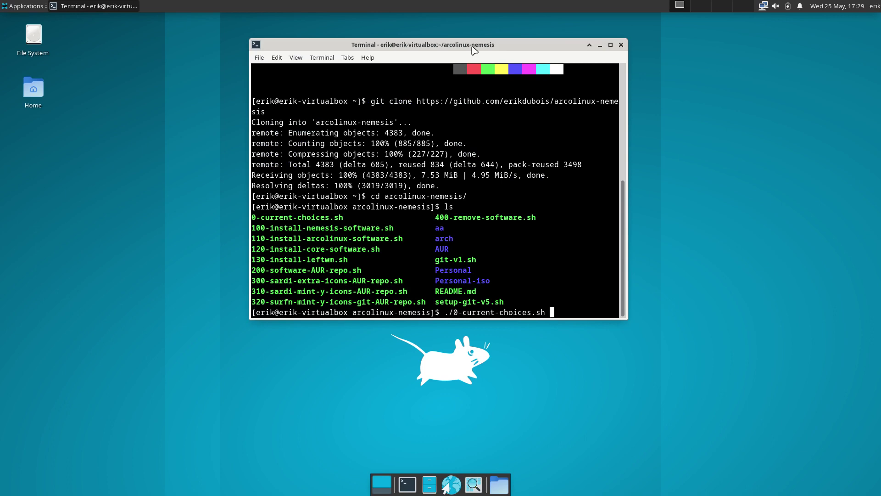
pyautogui.press('Return')
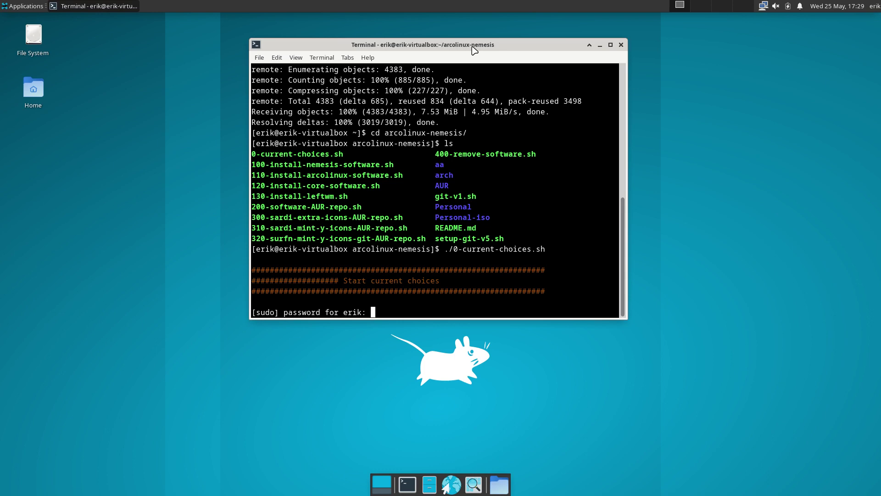
pyautogui.press('Return')
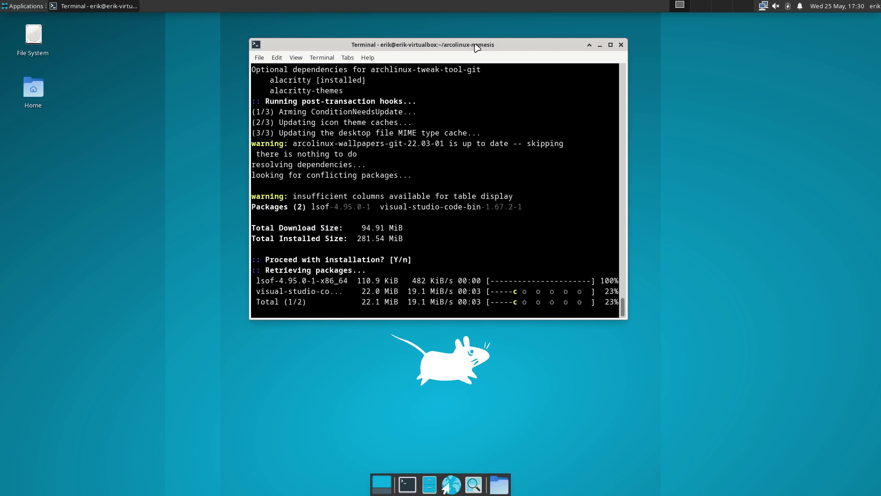
pyautogui.click(11, 6)
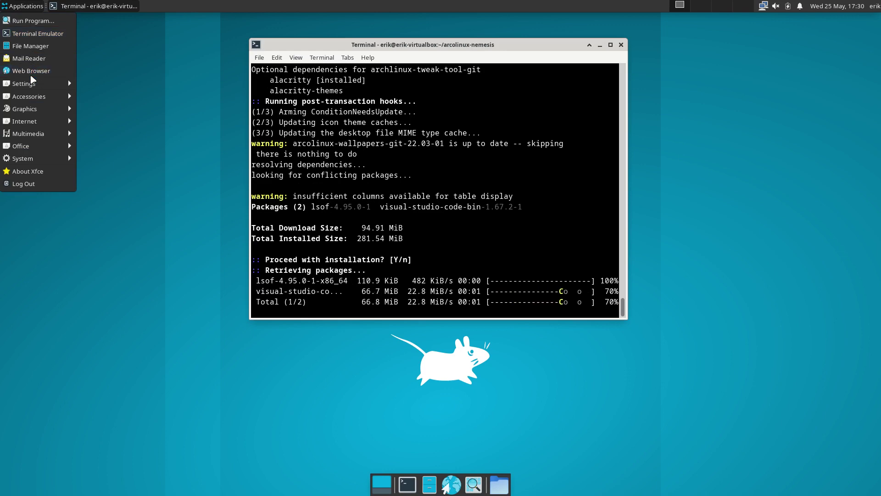
pyautogui.moveTo(60, 84)
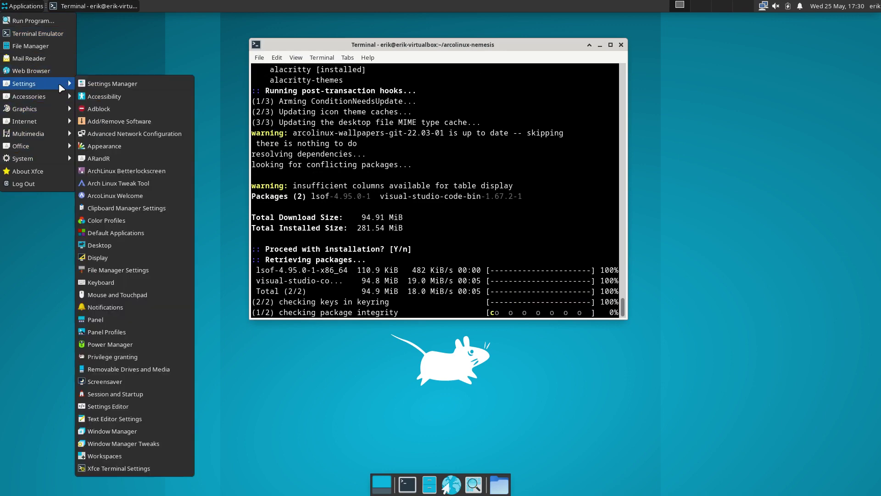
pyautogui.moveTo(55, 102)
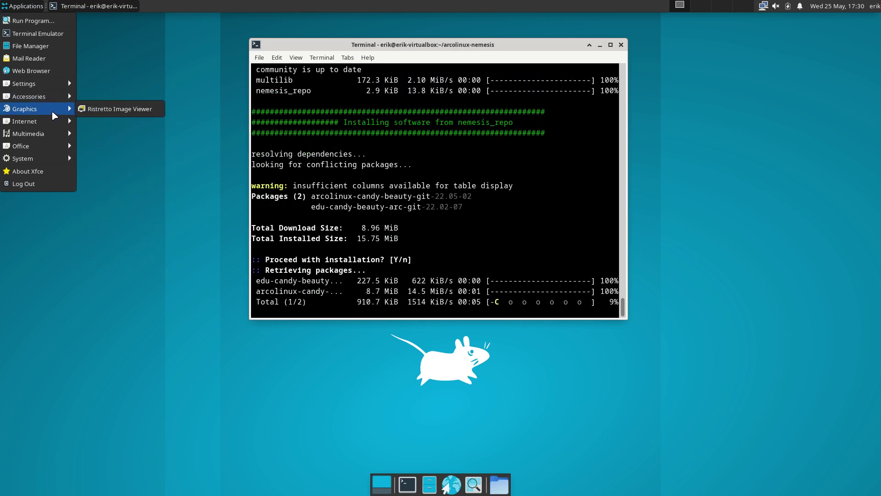
pyautogui.moveTo(56, 136)
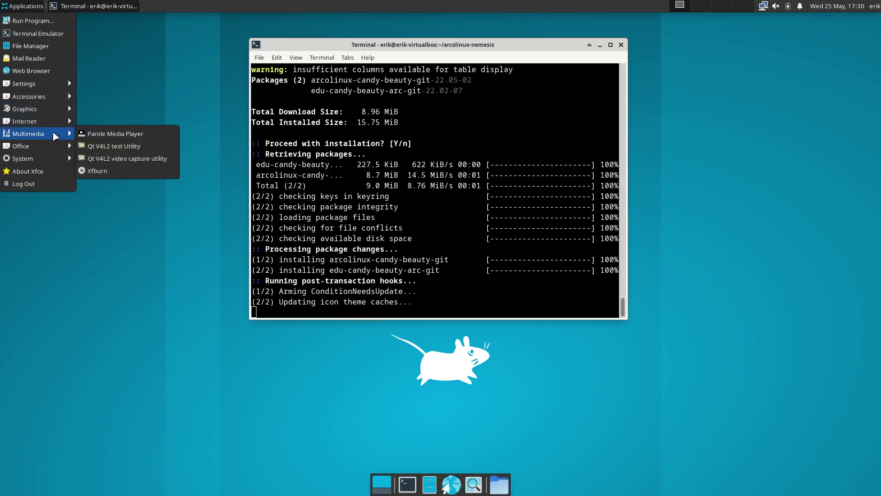
pyautogui.moveTo(51, 159)
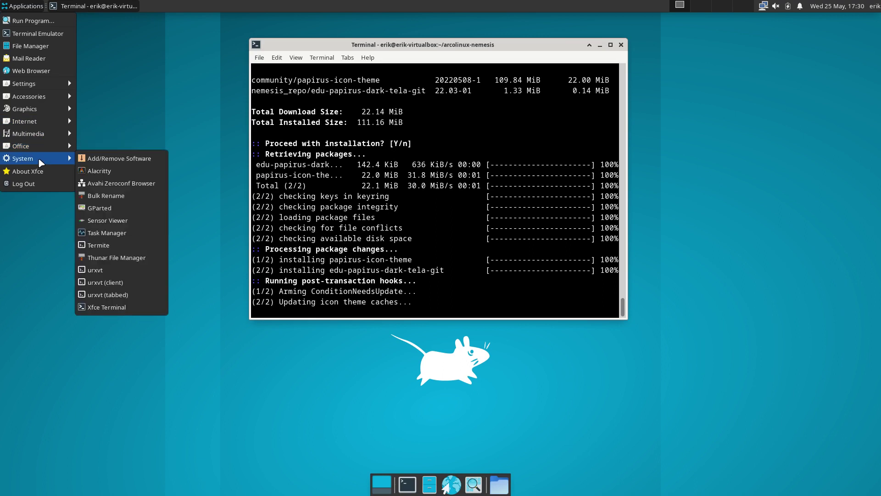
pyautogui.click(393, 164)
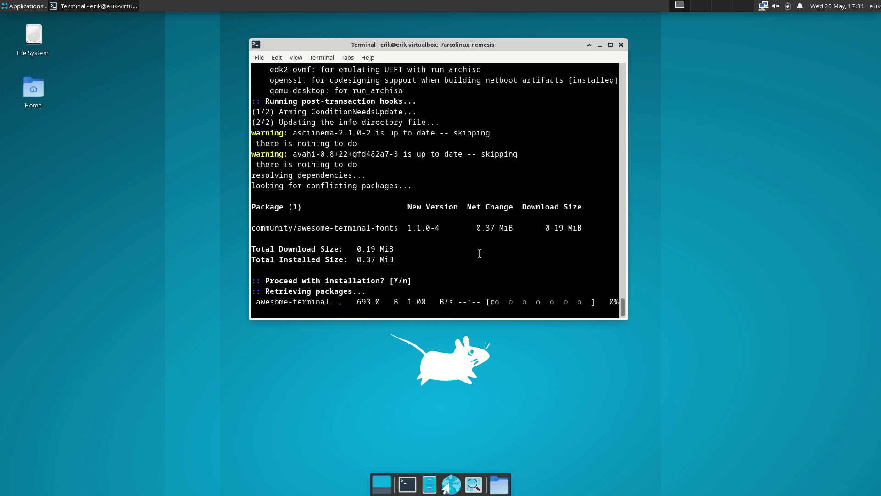
# Try to open the audio mixer for the sound volume
pyautogui.rightClick(776, 6)
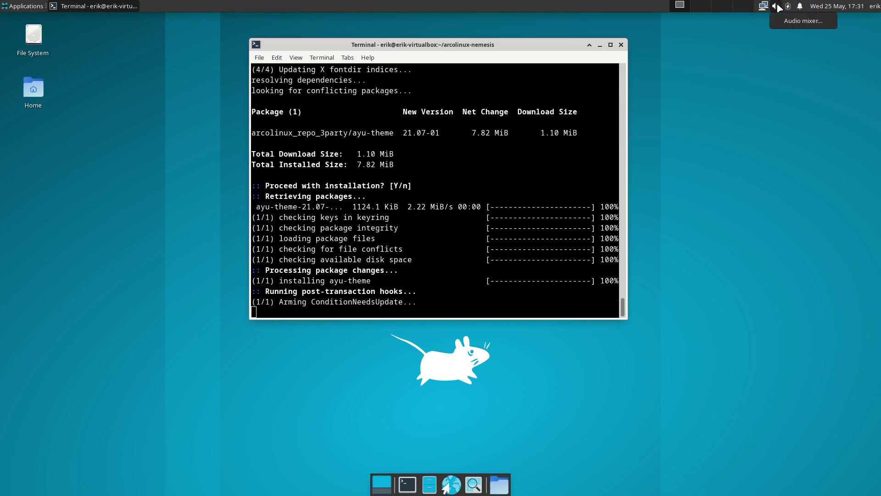
pyautogui.click(798, 22)
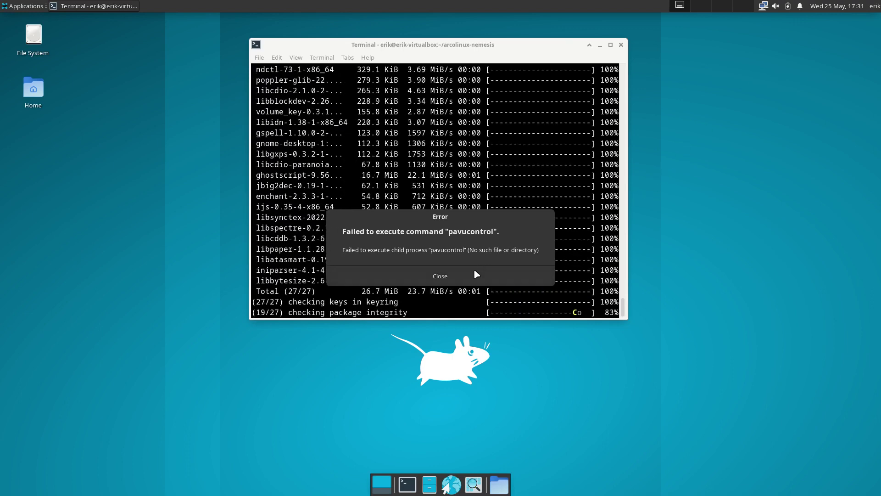
pyautogui.click(440, 276)
# Launch Chromium with a blank keyring password, accept unencrypted password storage, and maximize the browser window
pyautogui.click(26, 6)
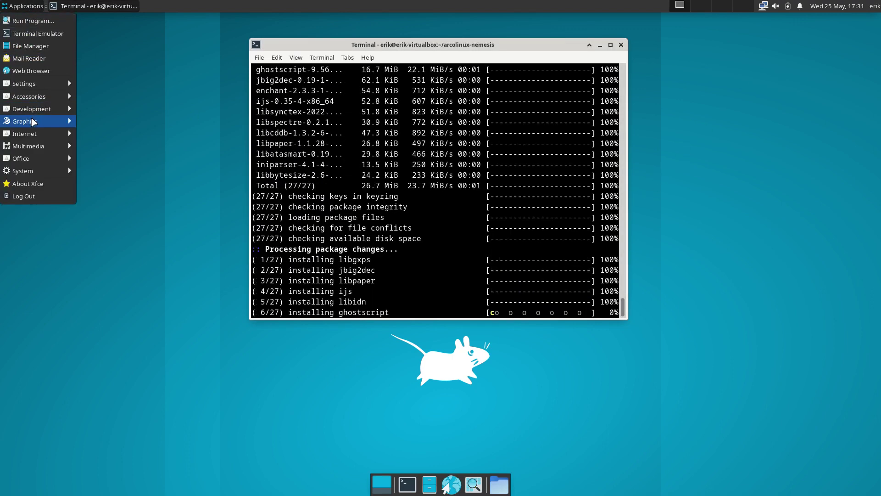
pyautogui.moveTo(33, 134)
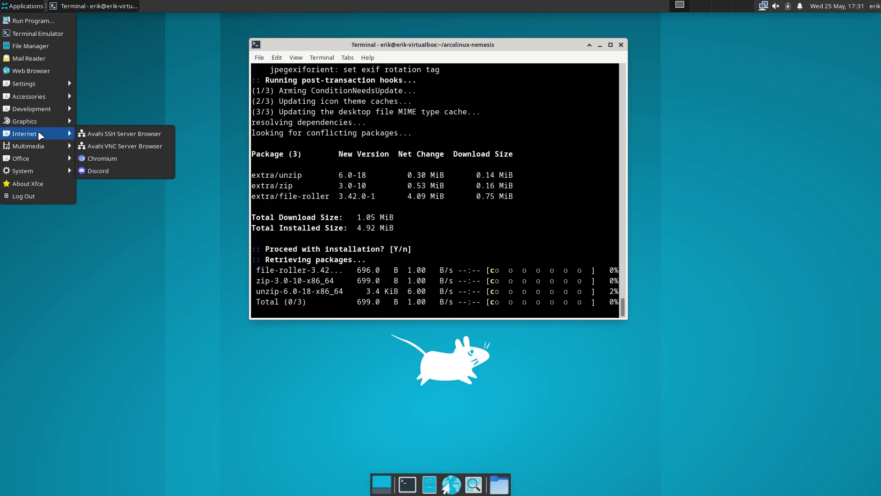
pyautogui.click(173, 159)
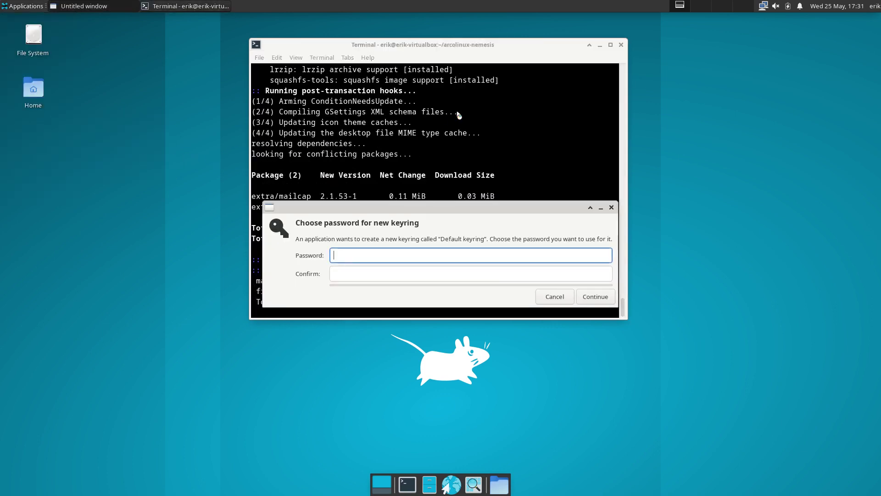
pyautogui.click(592, 298)
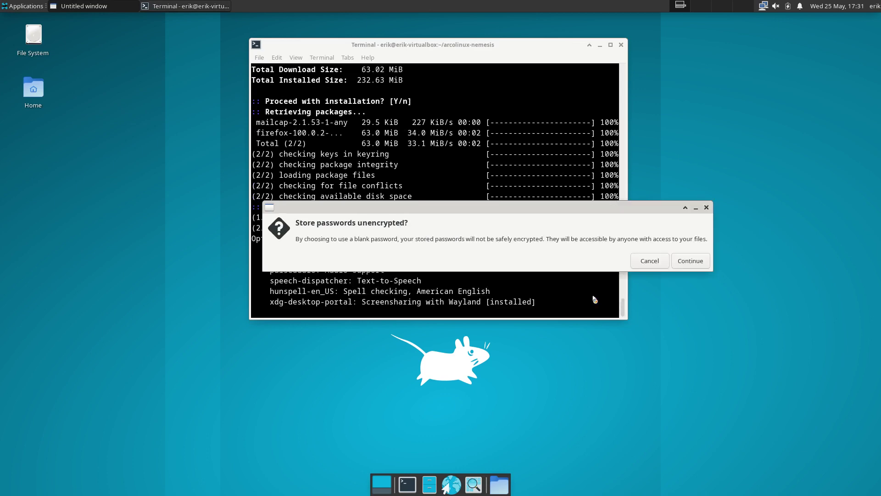
pyautogui.click(689, 259)
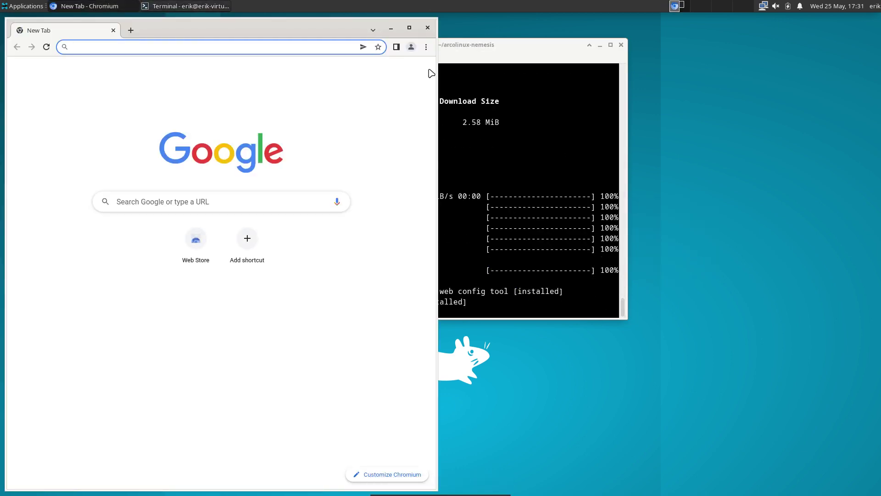
pyautogui.doubleClick(276, 29)
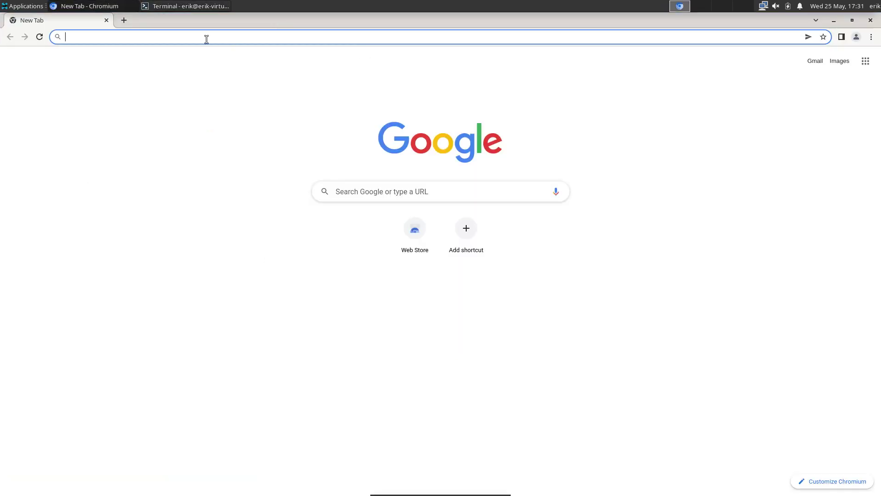
pyautogui.write('arr')
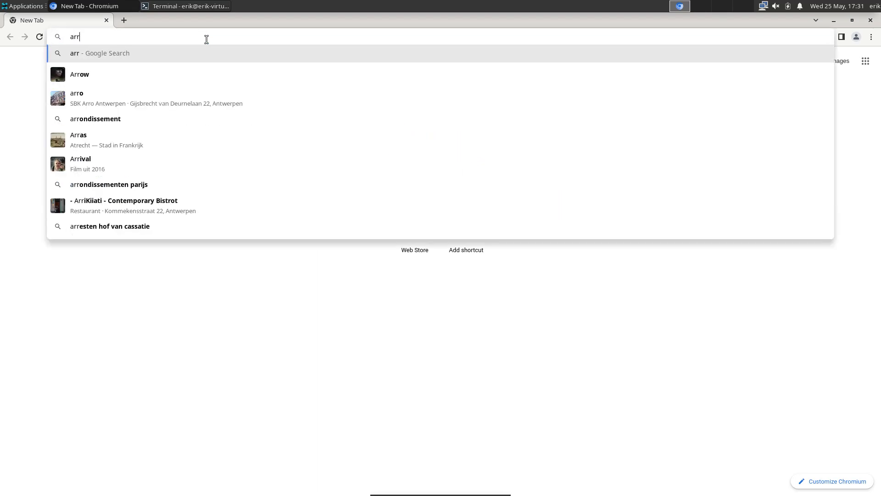
pyautogui.press('BackSpace')
pyautogui.write('colinuxd')
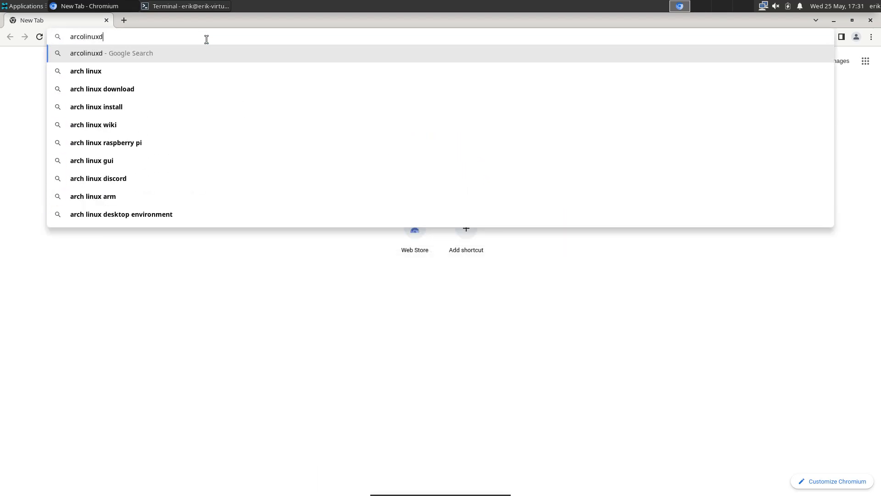
pyautogui.write('.com')
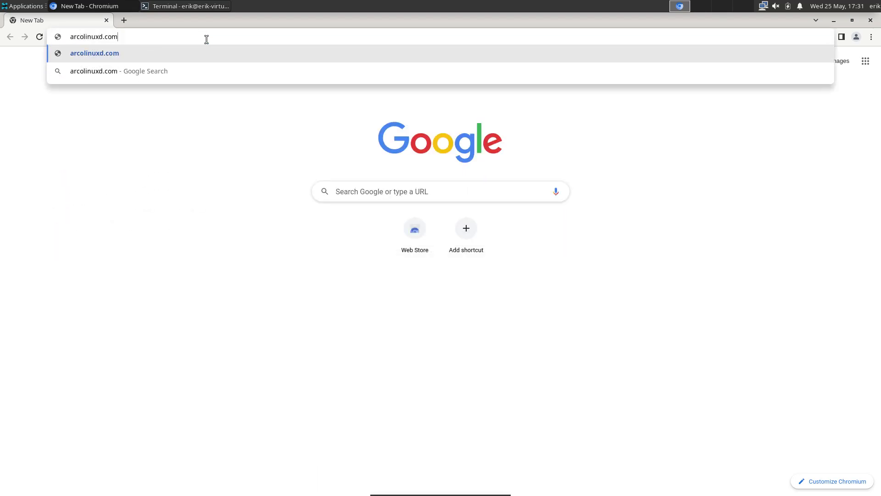
pyautogui.press('BackSpace')
pyautogui.press('BackSpace')
pyautogui.press('BackSpace')
pyautogui.press('BackSpace')
pyautogui.press('BackSpace')
pyautogui.press('BackSpace')
pyautogui.press('BackSpace')
pyautogui.press('BackSpace')
pyautogui.press('BackSpace')
pyautogui.press('BackSpace')
pyautogui.press('BackSpace')
pyautogui.press('BackSpace')
pyautogui.press('BackSpace')
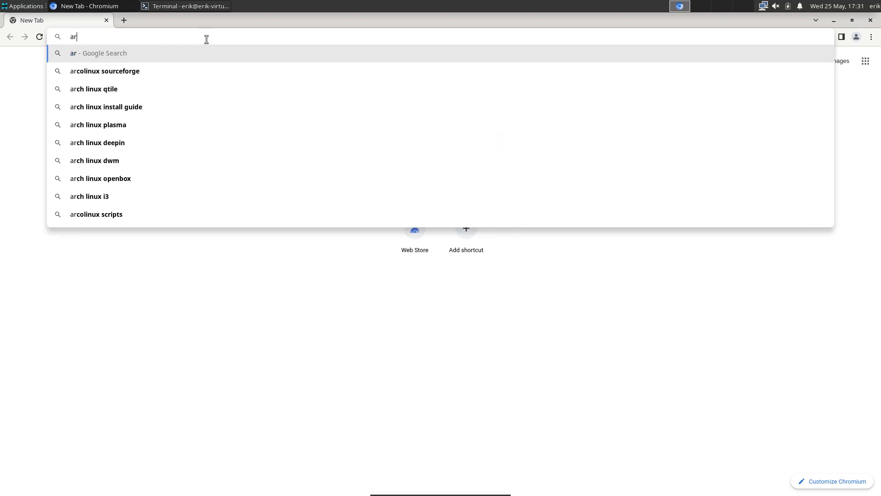
# Go to github.com/arcolinuxd and browse the organization's full list of repositories
pyautogui.write('github.')
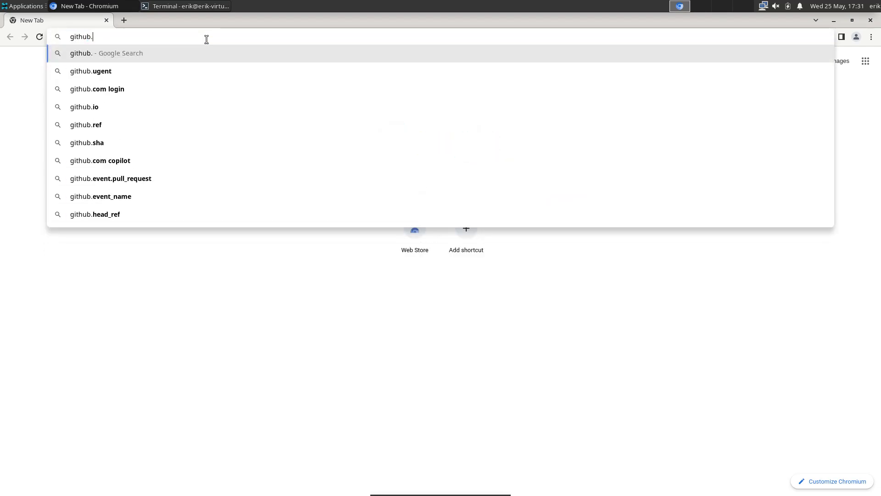
pyautogui.write('com/arcolinuxd')
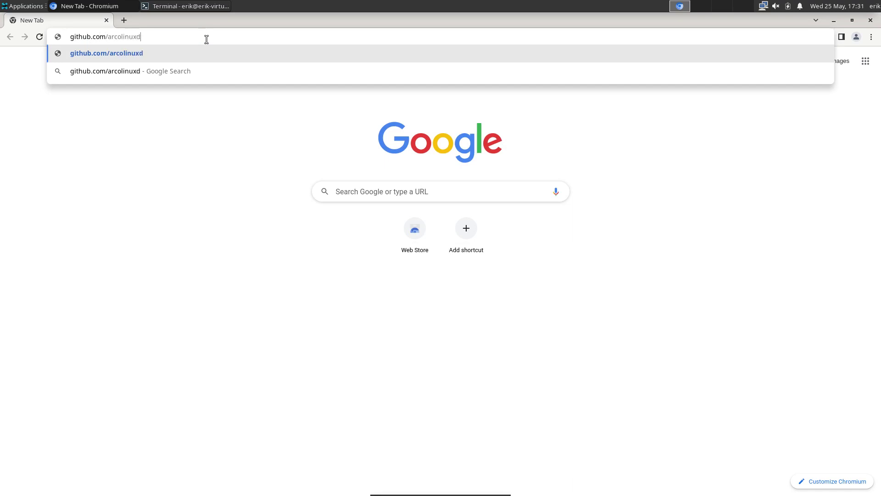
pyautogui.press('Return')
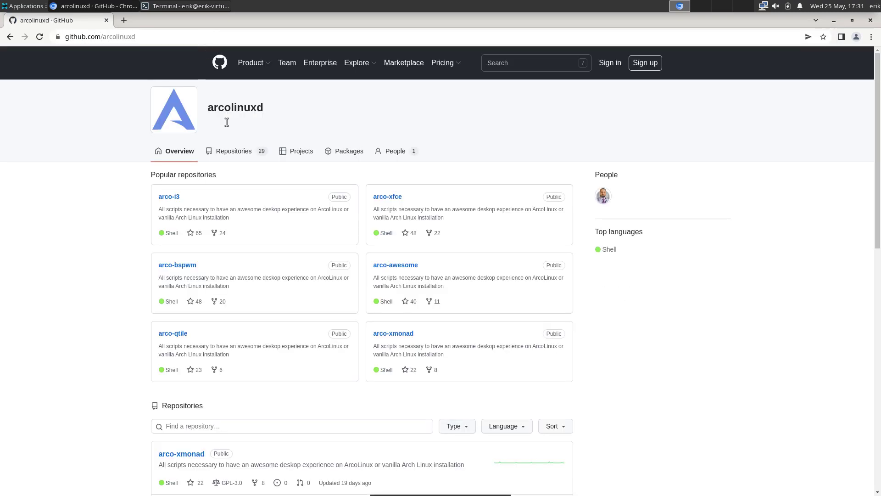
pyautogui.click(228, 151)
pyautogui.scroll(-8, 231, 151)
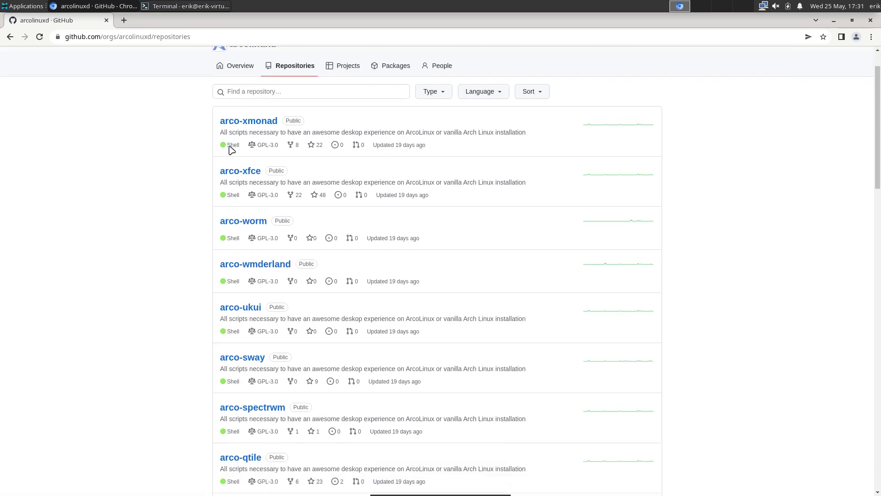
# Look through the arcolinuxd repository list and open the arco-leftwm repository
pyautogui.scroll(-14, 229, 146)
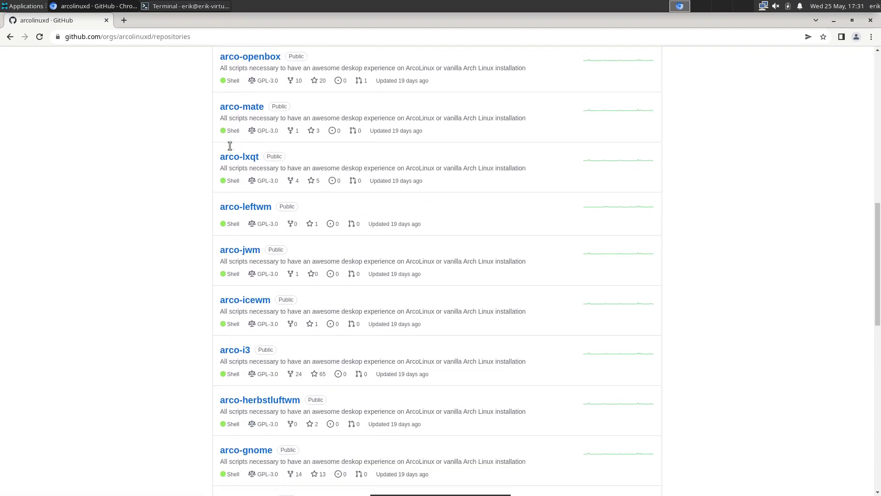
pyautogui.scroll(-5, 230, 146)
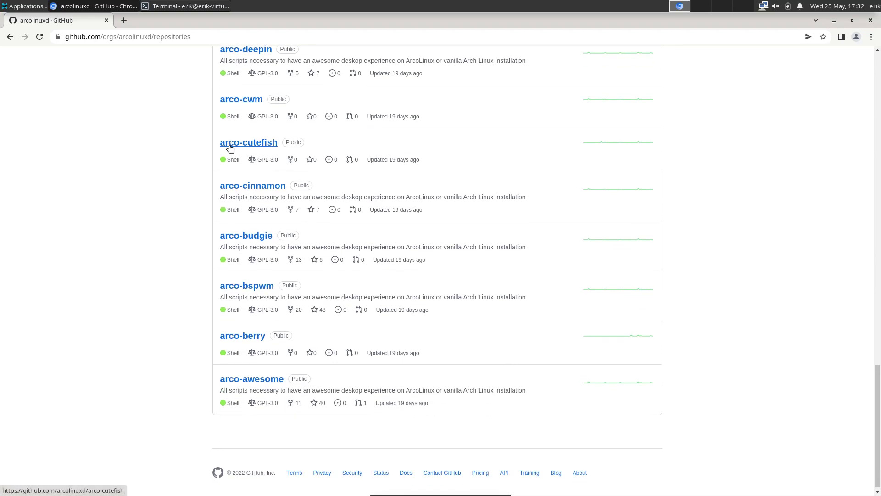
pyautogui.scroll(-1, 230, 147)
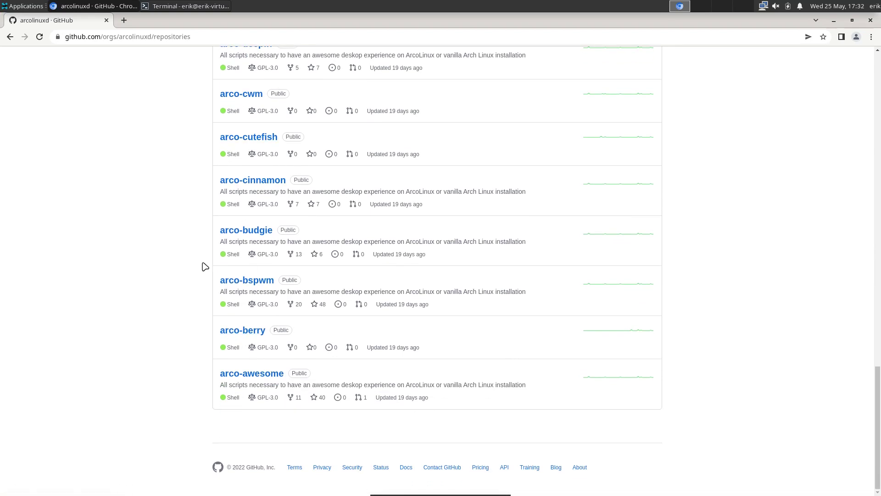
pyautogui.scroll(3, 205, 266)
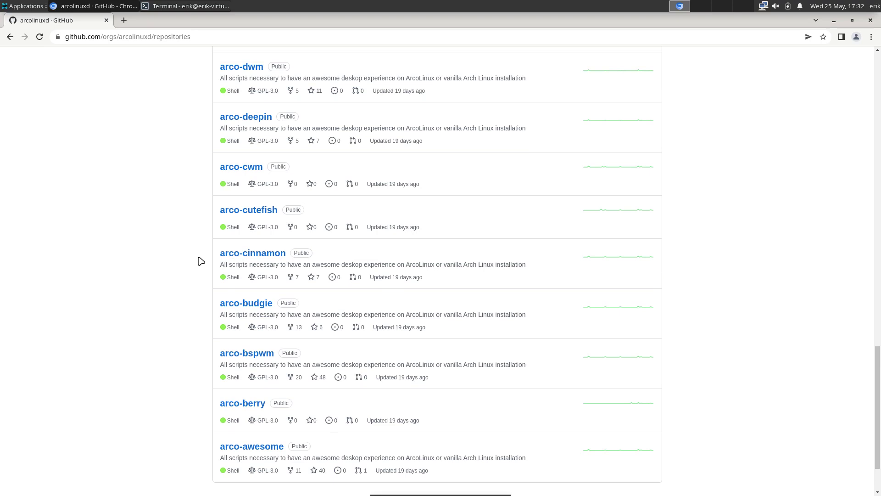
pyautogui.scroll(5, 201, 262)
pyautogui.scroll(7, 201, 262)
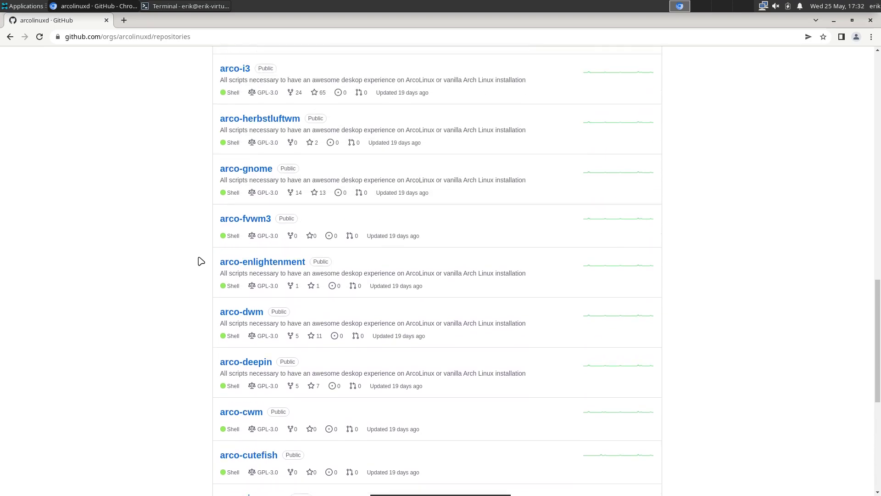
pyautogui.scroll(4, 204, 257)
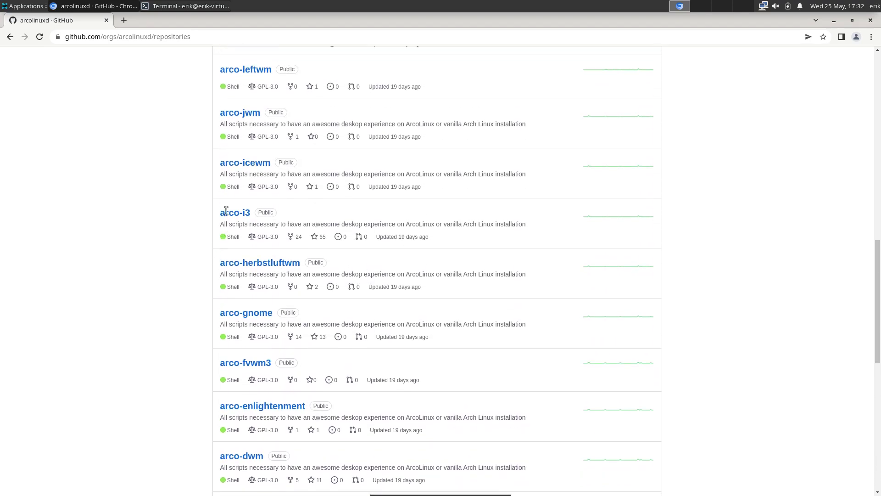
pyautogui.click(249, 70)
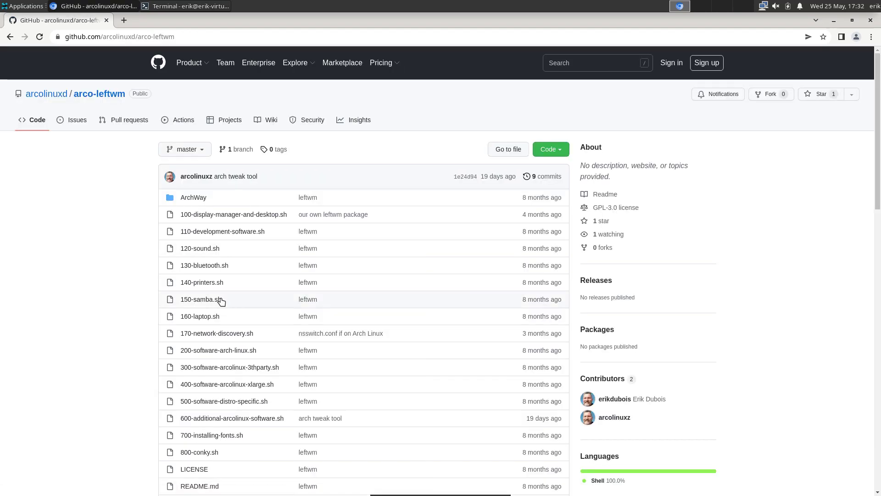
# Open the 120-sound.sh script and highlight pavucontrol in its package list
pyautogui.click(206, 249)
pyautogui.scroll(-6, 259, 275)
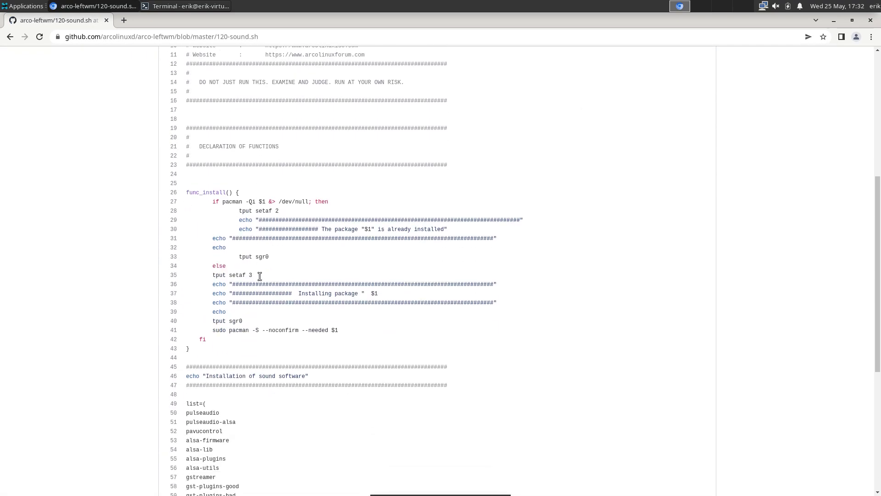
pyautogui.scroll(-3, 260, 275)
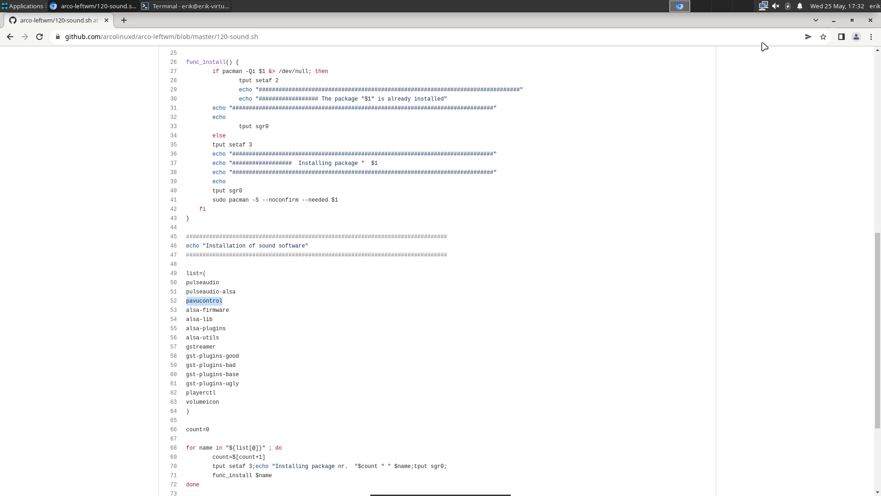
# Try to open the audio mixer again, check the rest of 120-sound.sh, and return to the arco-leftwm file list
pyautogui.click(780, 8)
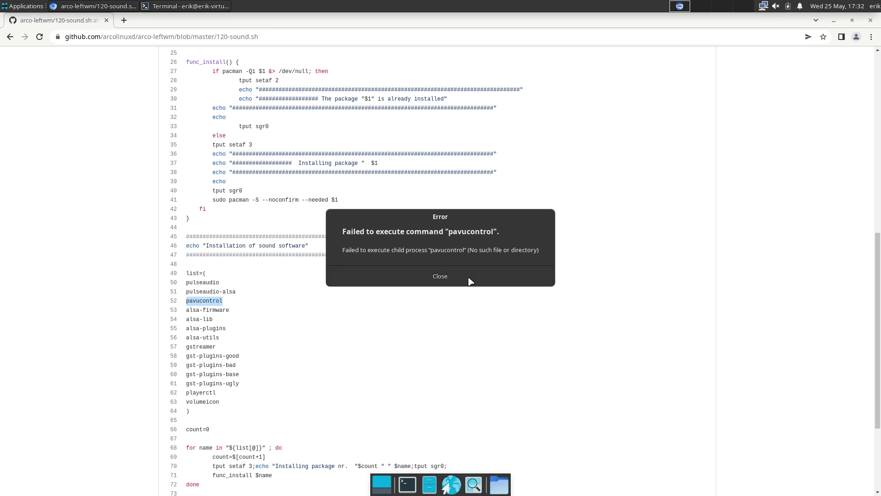
pyautogui.click(471, 281)
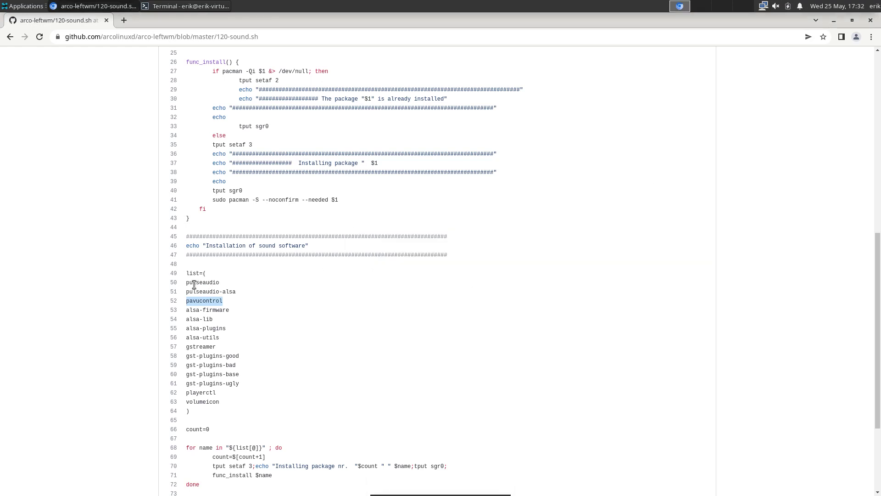
pyautogui.scroll(-3, 194, 285)
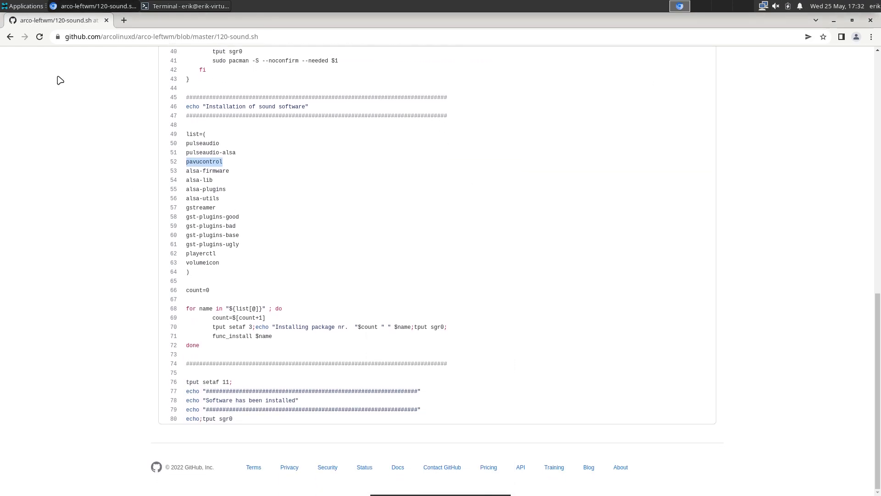
pyautogui.click(10, 37)
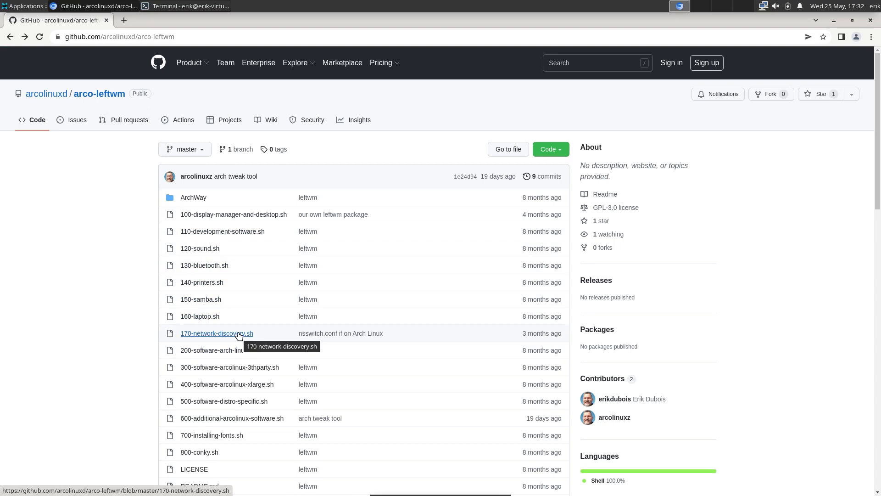
# Review the package list in 400-software-arcolinux-xlarge.sh, highlight gitahead, and return to the arco-leftwm file list
pyautogui.click(243, 385)
pyautogui.scroll(-5, 243, 385)
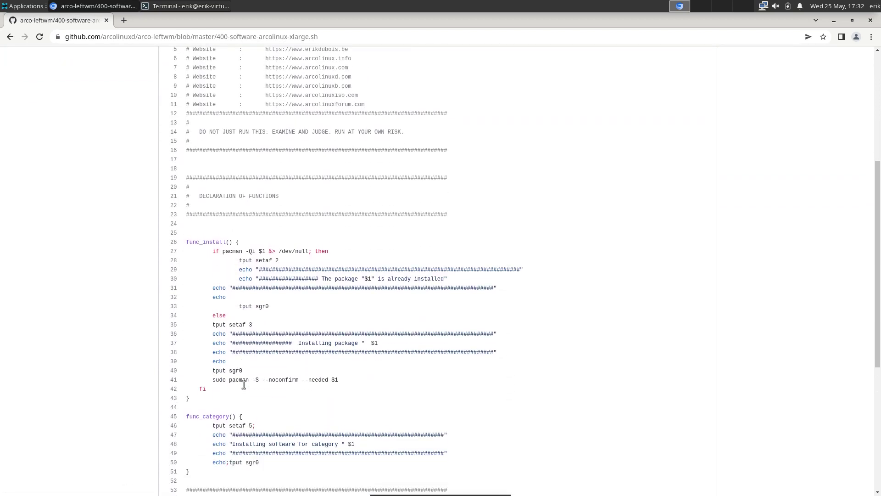
pyautogui.scroll(-6, 244, 385)
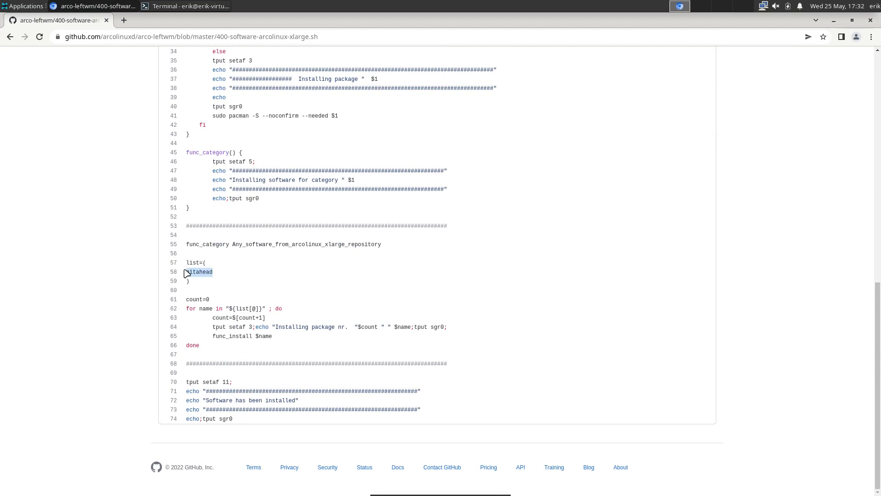
pyautogui.click(9, 37)
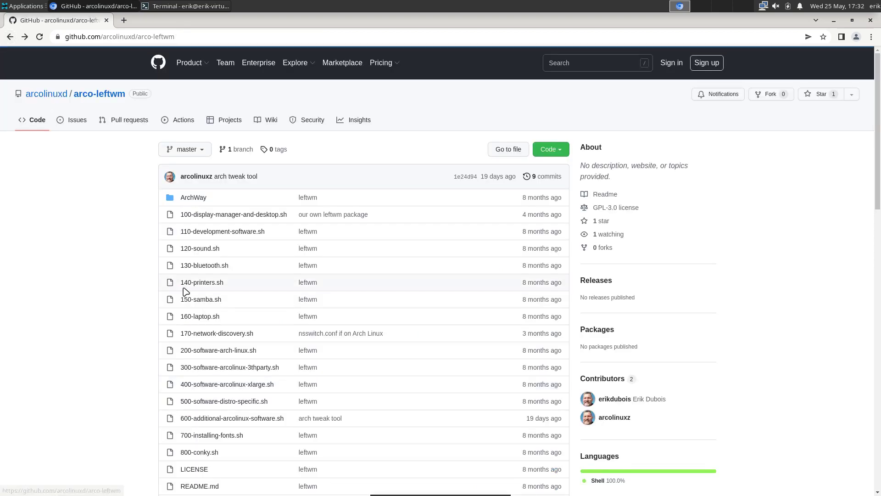
pyautogui.scroll(-3, 188, 291)
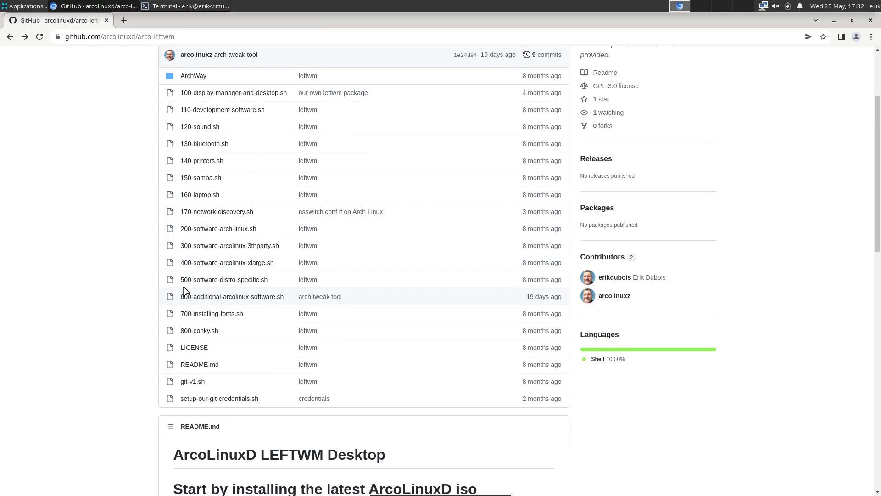
pyautogui.scroll(3, 185, 292)
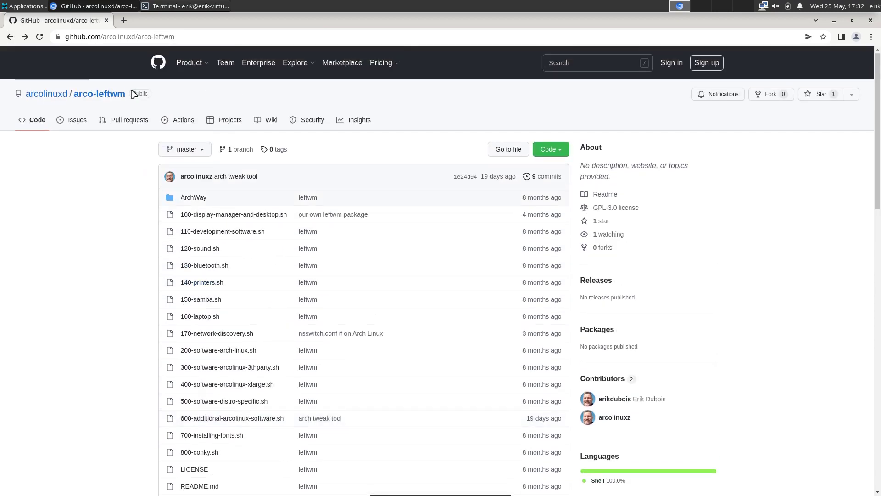
# Search for "arch wiki samba" in a new browser tab and accept Google's cookie terms
pyautogui.click(125, 21)
pyautogui.write('arch wiki ')
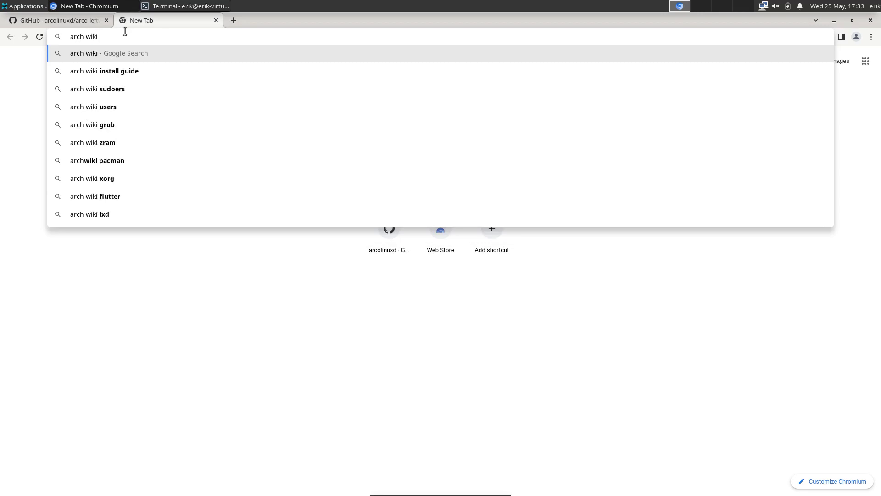
pyautogui.write('samba')
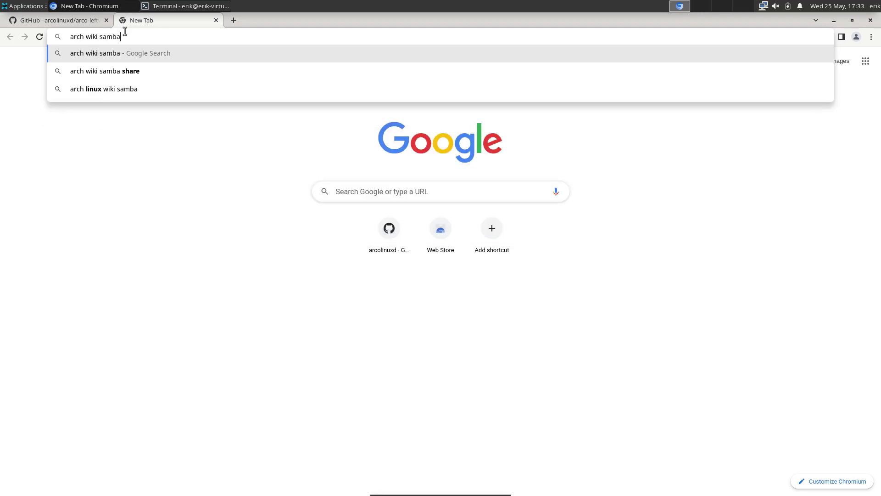
pyautogui.press('Return')
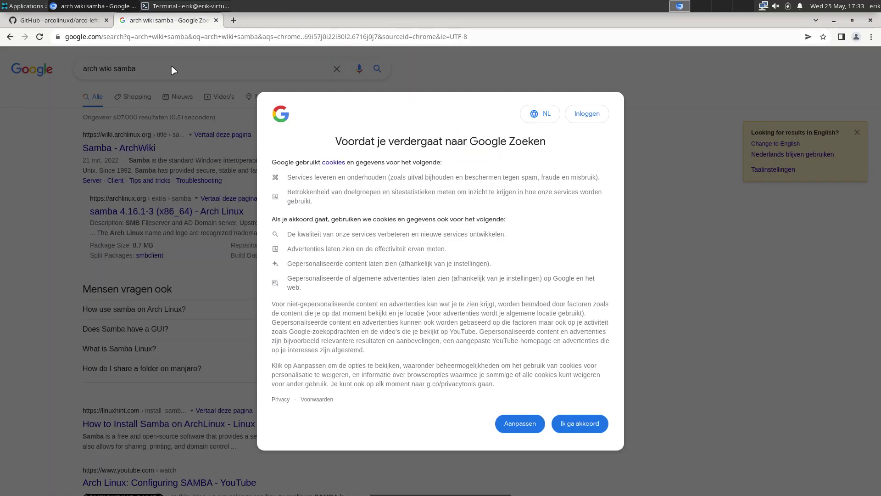
pyautogui.click(573, 421)
# Open the Samba article on ArchWiki and read its Server installation section
pyautogui.click(123, 149)
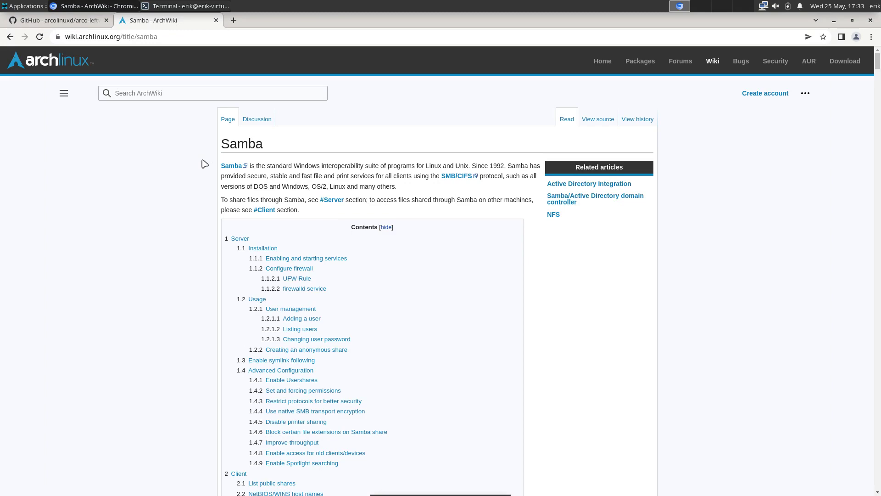
pyautogui.scroll(-15, 205, 164)
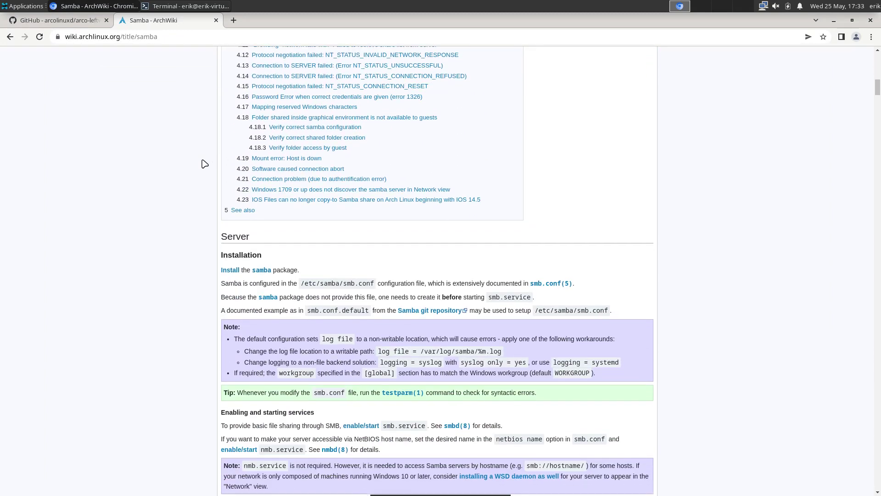
pyautogui.scroll(-3, 205, 164)
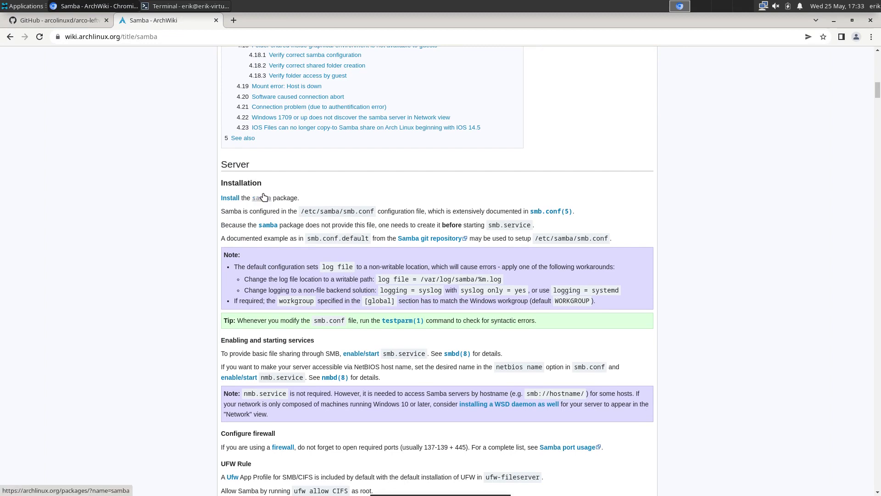
# Minimize the browser, move the terminal to the right half of the desktop, and review the script's output
pyautogui.click(835, 22)
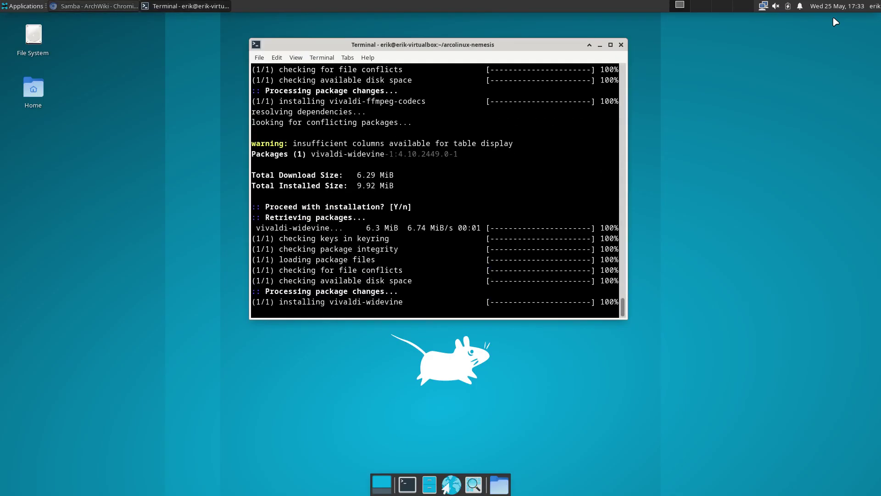
pyautogui.moveTo(528, 46); pyautogui.dragTo(742, 34)
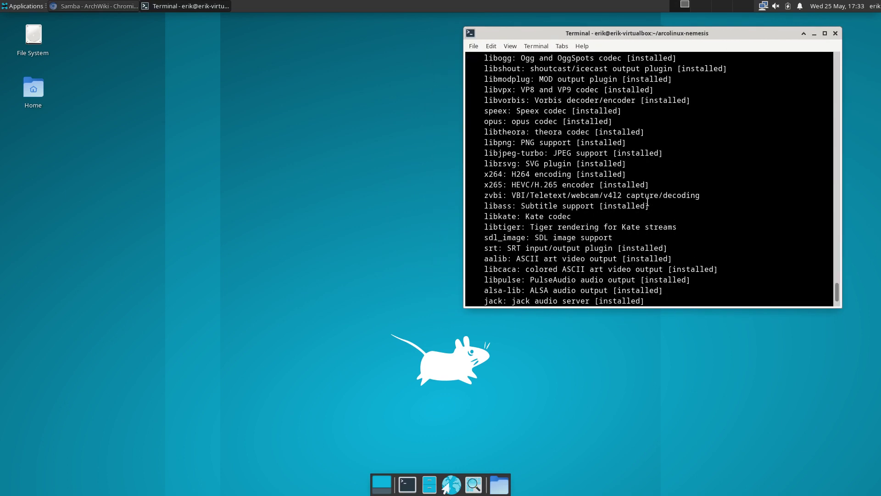
pyautogui.scroll(8, 648, 202)
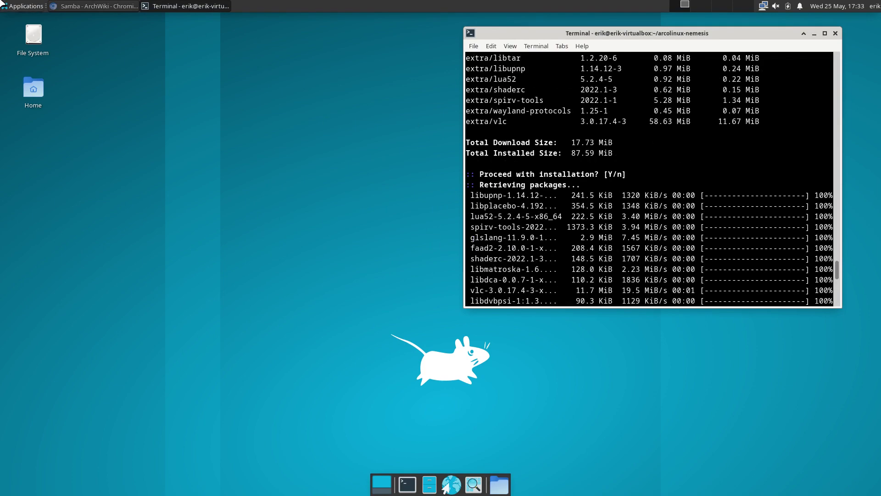
# Check which development applications are available on the Xfce desktop
pyautogui.click(25, 6)
pyautogui.moveTo(48, 109)
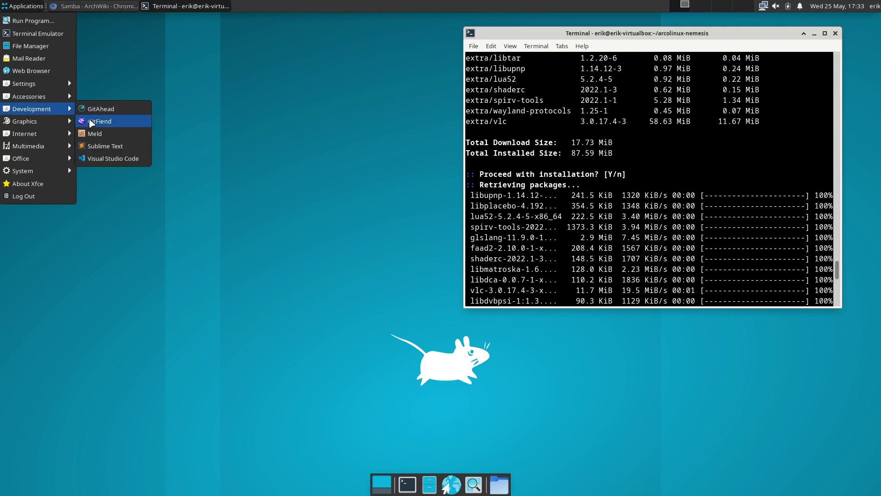
pyautogui.click(219, 159)
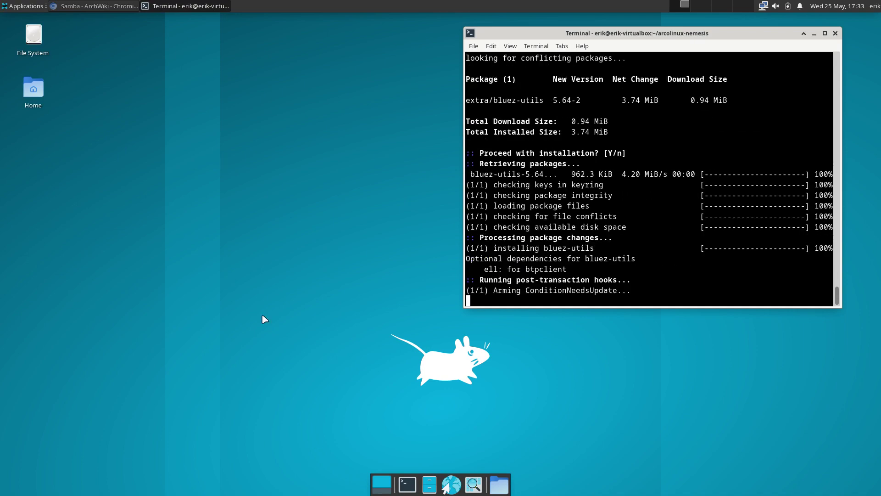
# Open the arcolinux-nemesis folder in the file manager and place its window over the lower part of the terminal
pyautogui.click(499, 484)
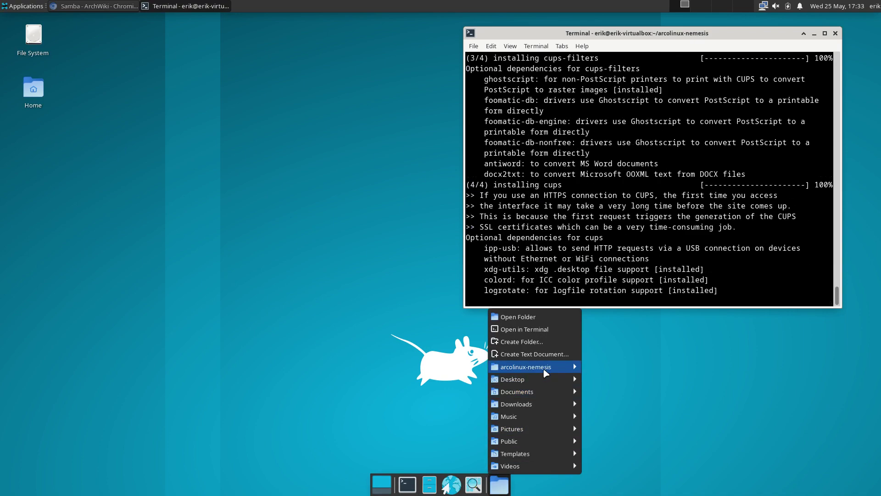
pyautogui.moveTo(546, 373)
pyautogui.click(592, 367)
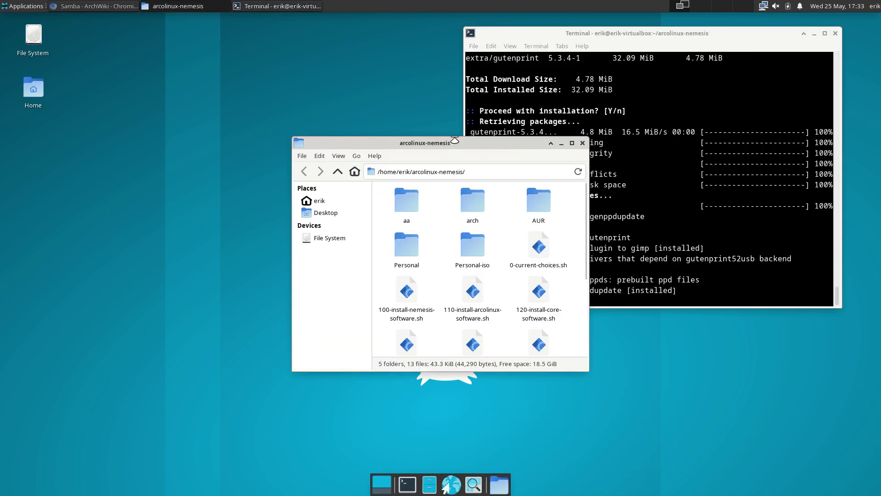
pyautogui.moveTo(456, 144); pyautogui.dragTo(682, 213)
# Launch Sublime Text, add the arcolinux-nemesis folder from the home directory to it, and maximize the editor window
pyautogui.click(24, 6)
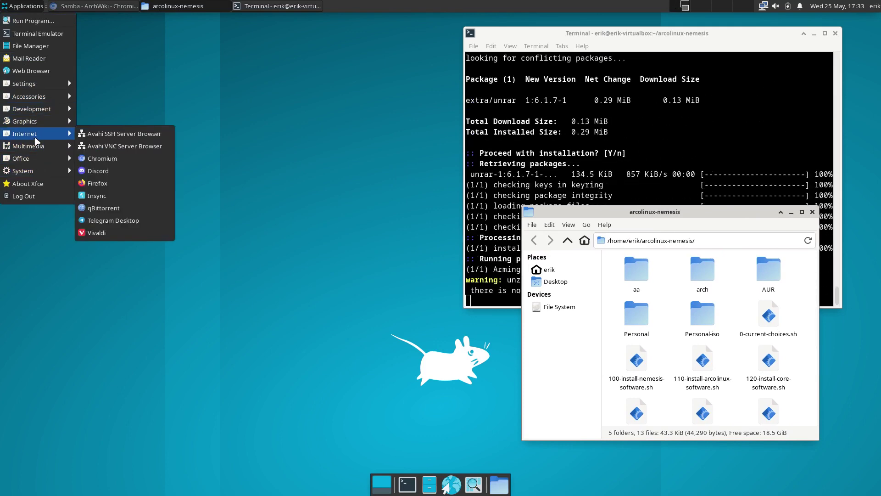
pyautogui.moveTo(43, 114)
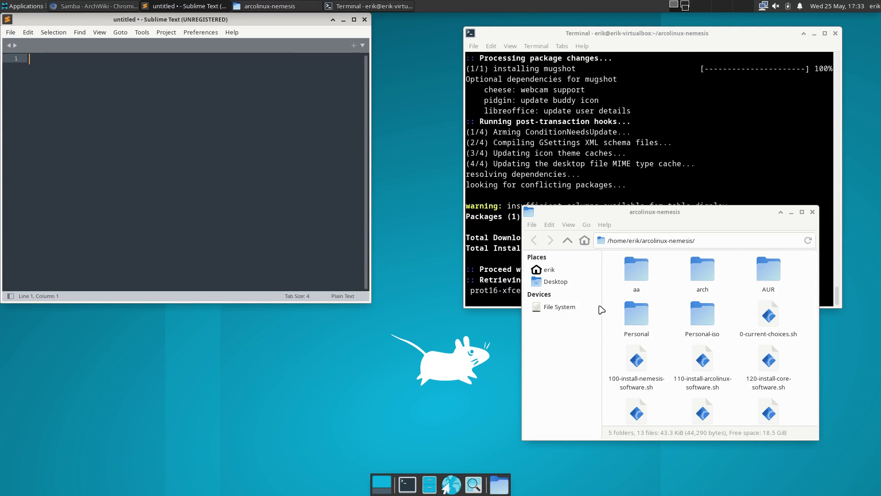
pyautogui.click(567, 240)
pyautogui.moveTo(637, 283); pyautogui.dragTo(133, 186)
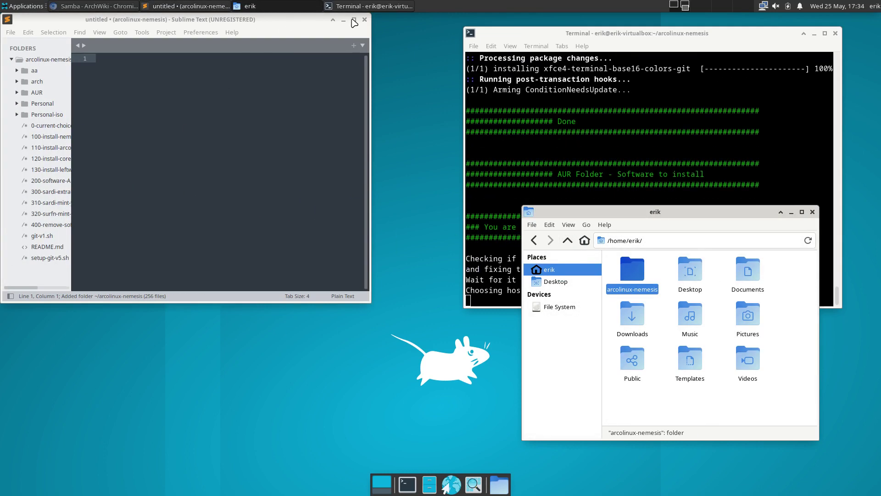
pyautogui.click(354, 21)
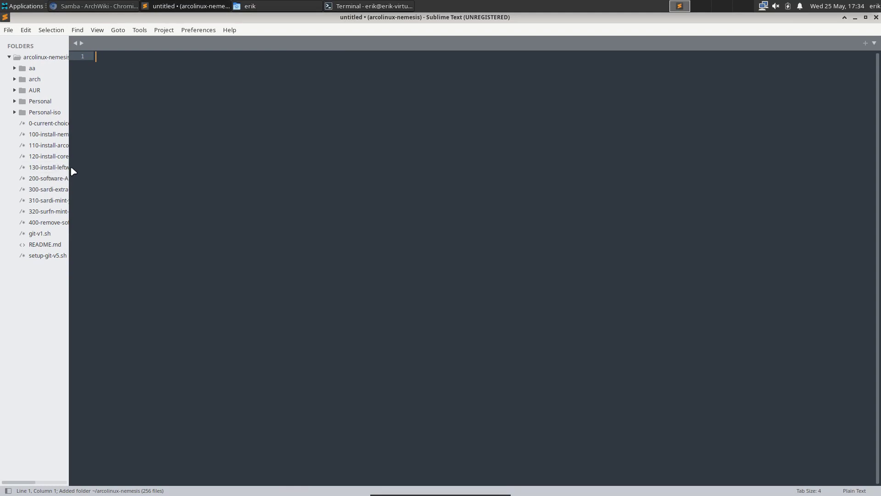
# Widen the sidebar to show the full file names and open 0-current-choices.sh to review the scripts it runs
pyautogui.moveTo(71, 171); pyautogui.dragTo(167, 179)
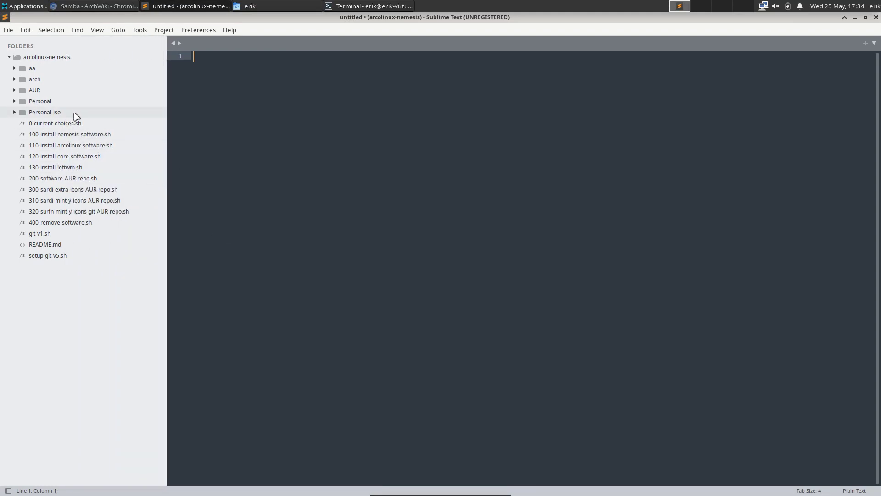
pyautogui.click(78, 122)
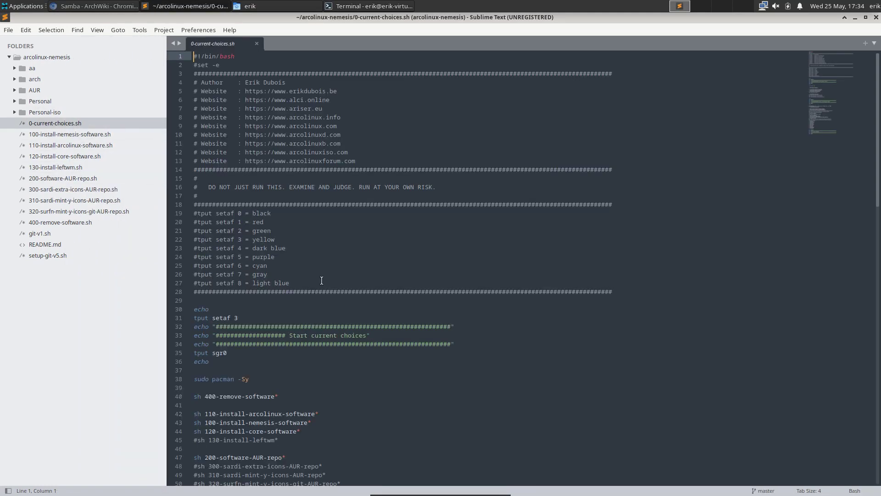
pyautogui.scroll(-11, 321, 280)
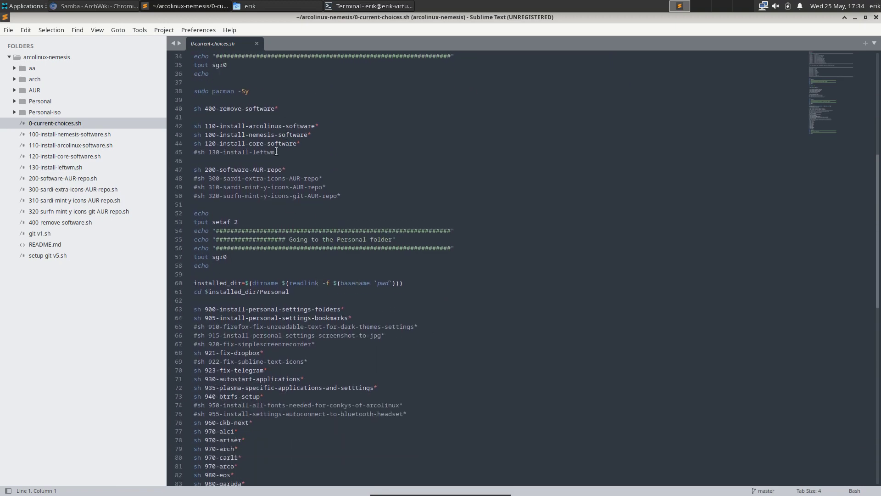
# Try uncommenting the 130-install-leftwm line in 0-current-choices.sh, undo the edit, and view the remainder of the script
pyautogui.moveTo(277, 152); pyautogui.dragTo(190, 153)
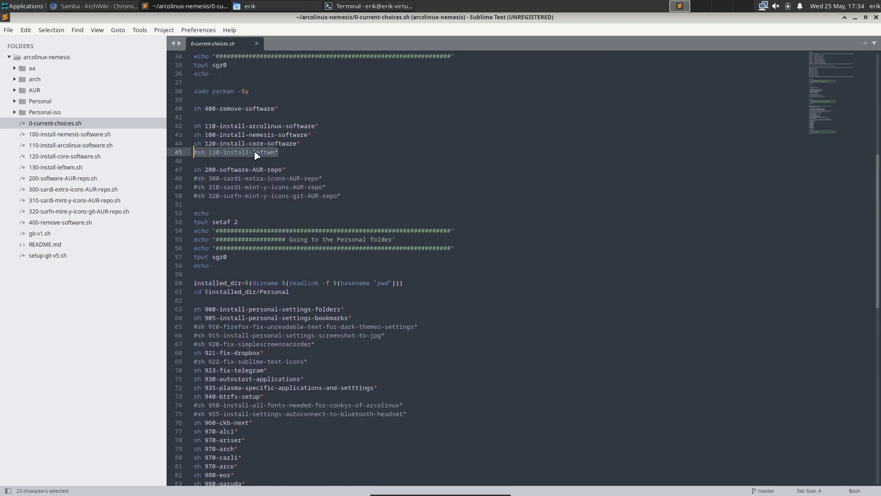
pyautogui.click(199, 154)
pyautogui.press('BackSpace')
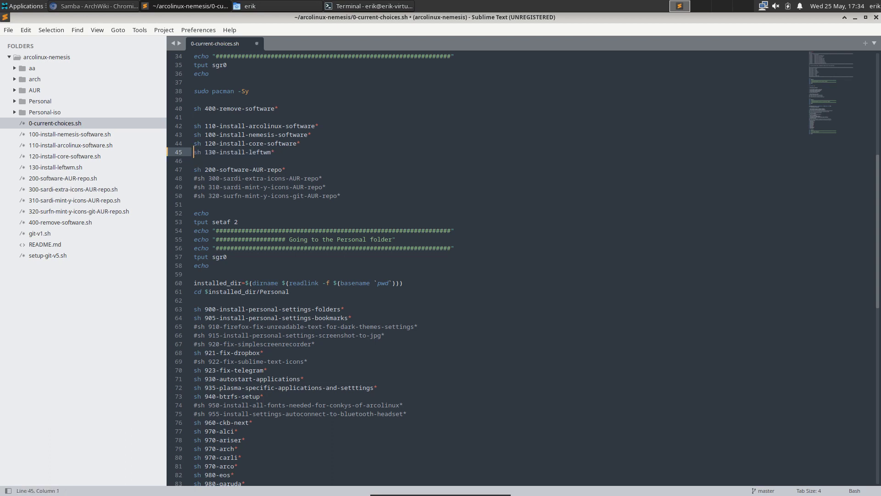
pyautogui.hotkey('ctrl', 'z')
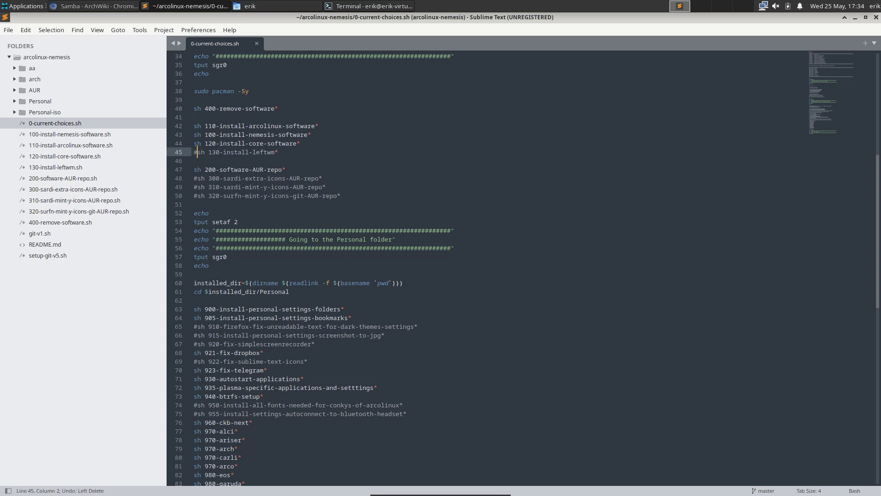
pyautogui.scroll(-4, 504, 266)
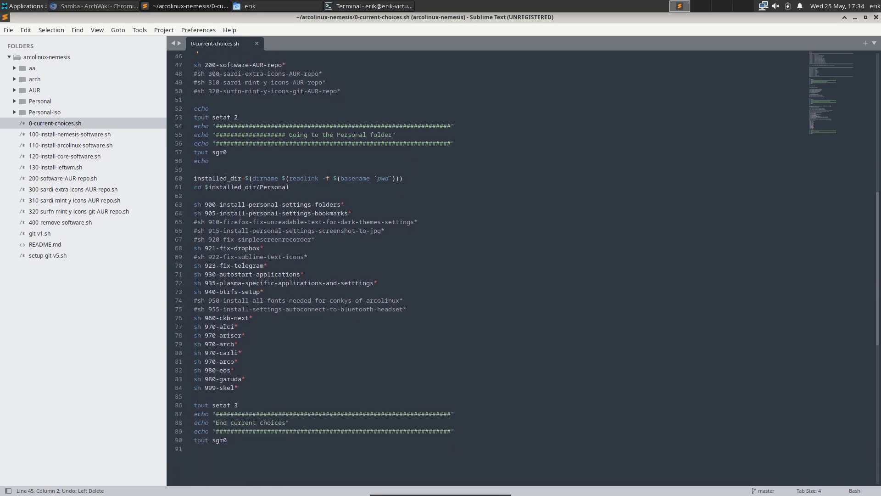
# Examine the packages installed by 100-install-nemesis-software.sh and 110-install-arcolinux-software.sh
pyautogui.click(76, 136)
pyautogui.scroll(-20, 264, 247)
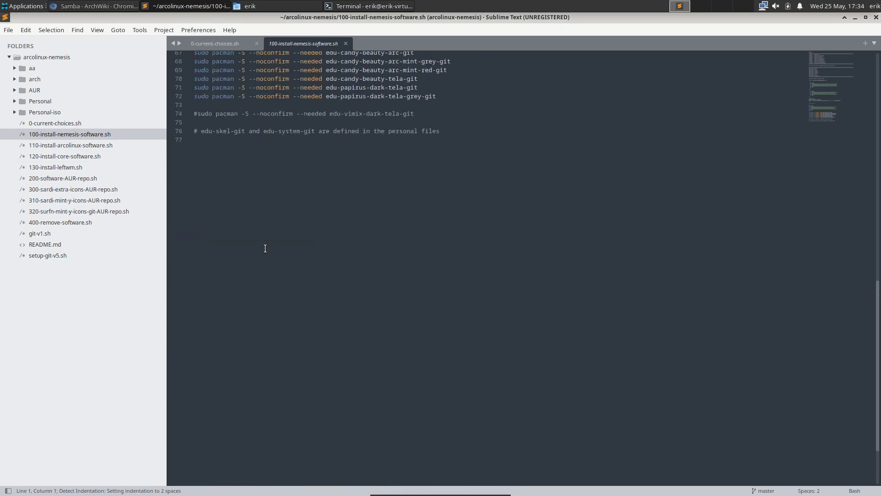
pyautogui.scroll(3, 265, 248)
pyautogui.moveTo(438, 196); pyautogui.dragTo(191, 154)
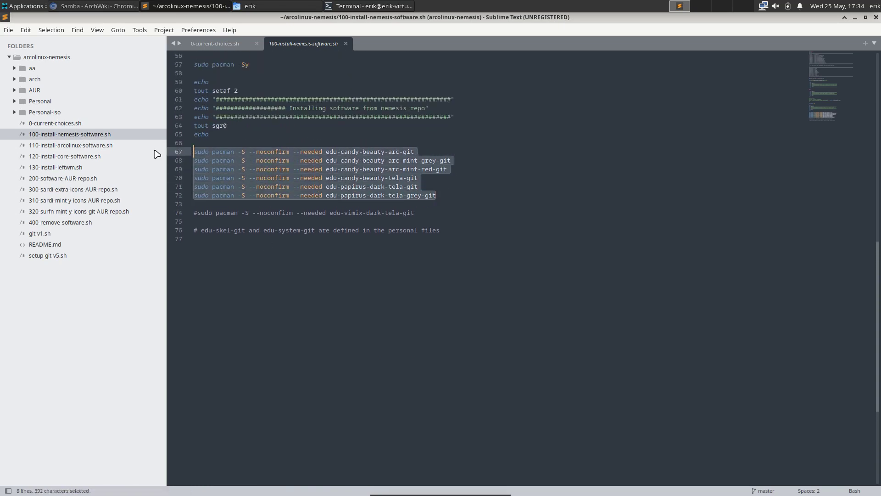
pyautogui.click(74, 146)
pyautogui.scroll(-10, 406, 276)
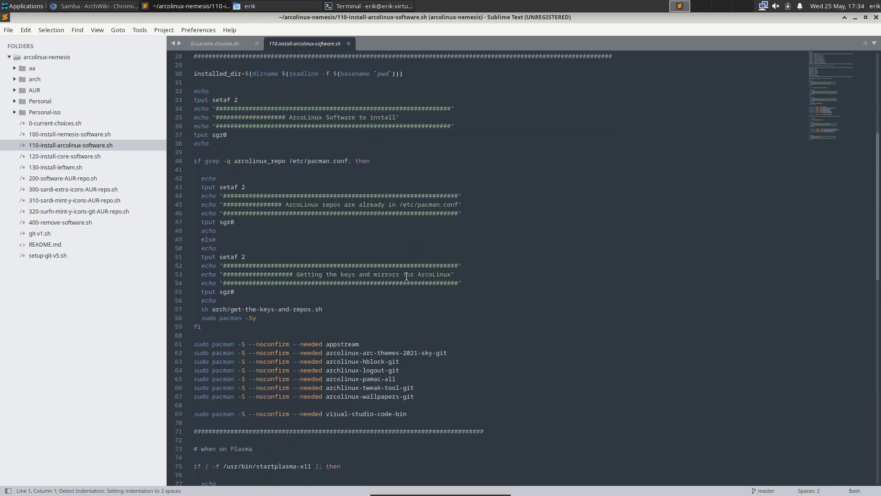
pyautogui.scroll(-4, 406, 276)
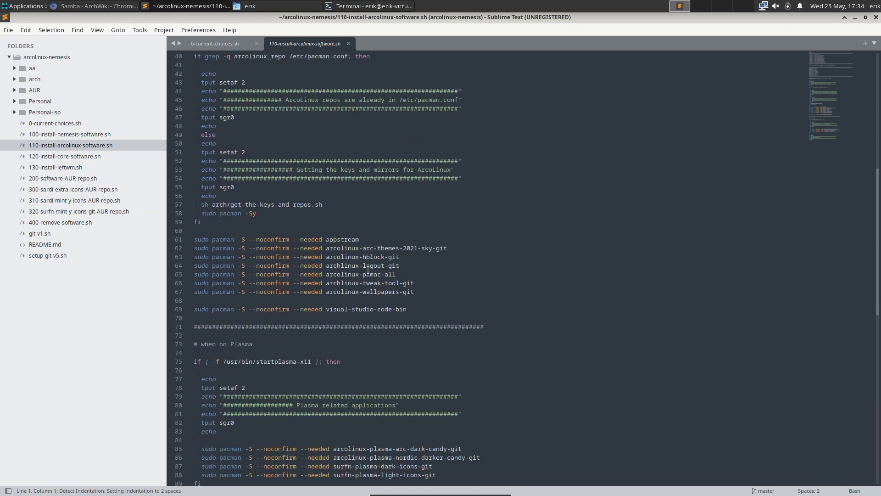
# Open 120-install-core-software.sh, try commenting out the baobab install line with #, and undo the edit
pyautogui.click(88, 158)
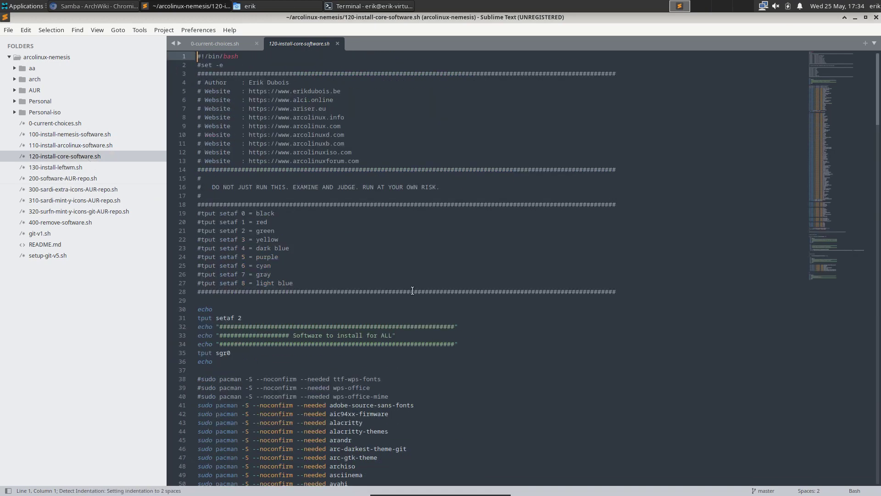
pyautogui.scroll(-11, 412, 290)
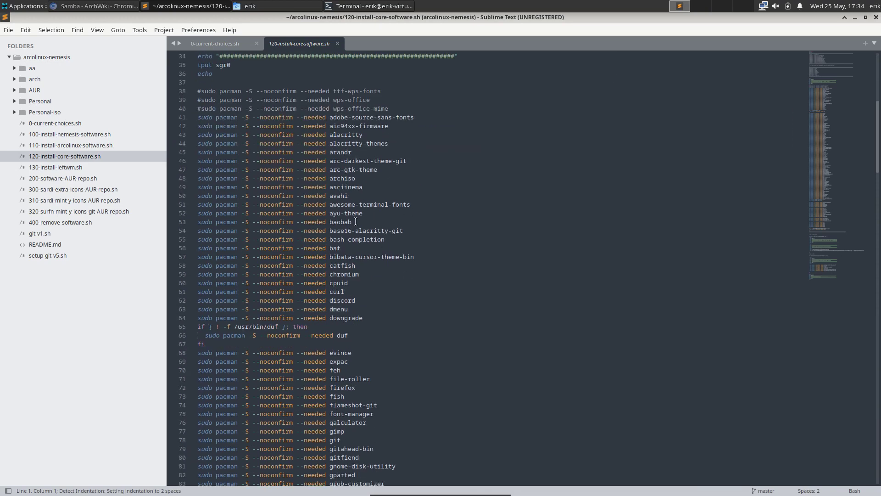
pyautogui.doubleClick(346, 220)
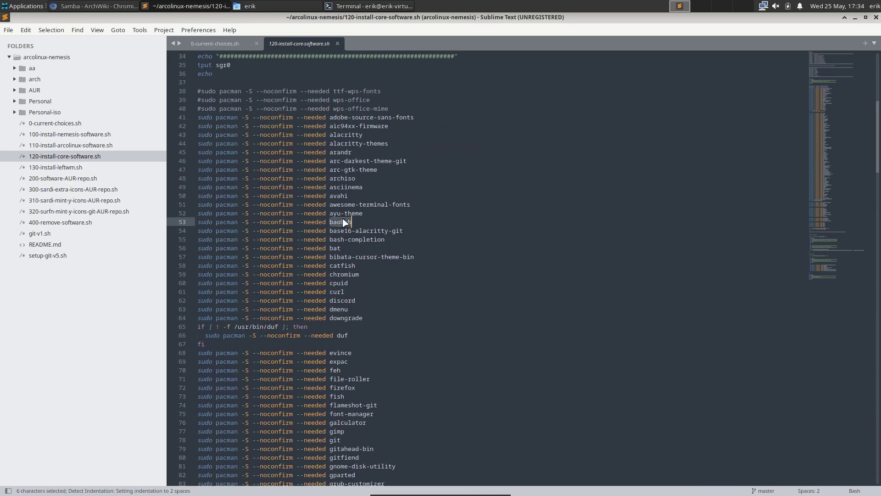
pyautogui.click(198, 222)
pyautogui.write('#')
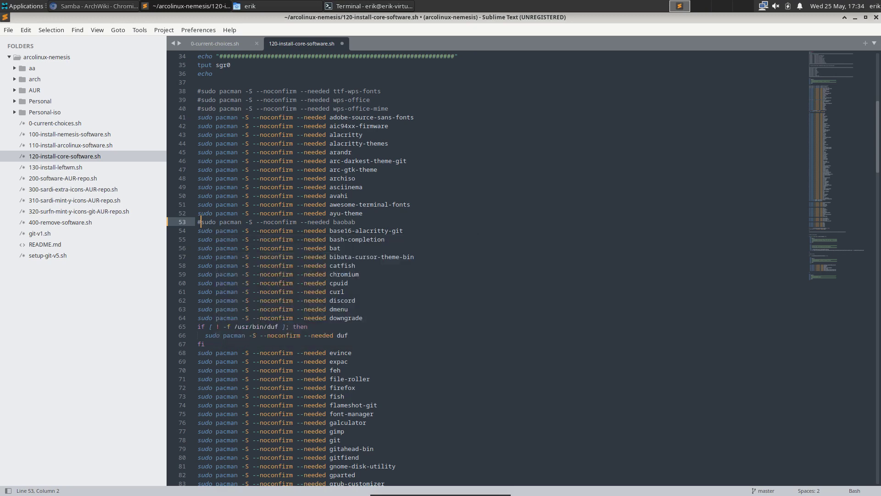
pyautogui.hotkey('ctrl', 'z')
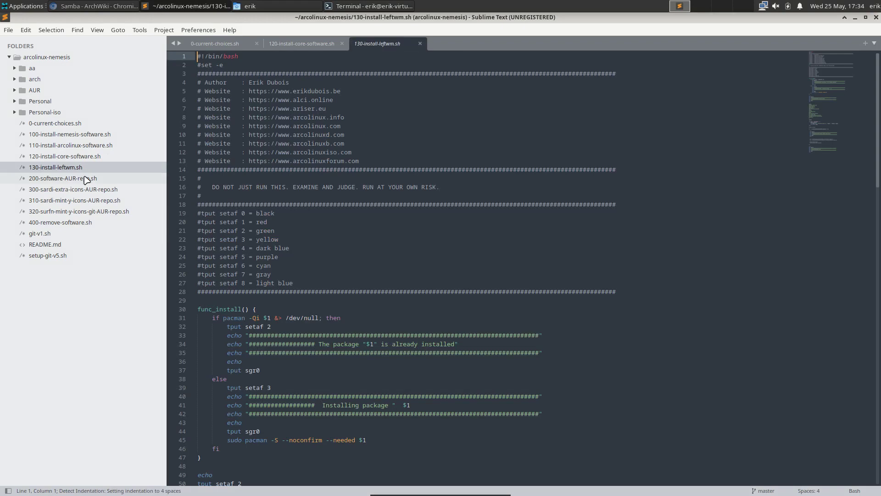
# Examine the package list in 130-install-leftwm.sh and the VirtualBox section of 200-software-AUR-repo.sh
pyautogui.scroll(-10, 297, 210)
pyautogui.scroll(-5, 298, 210)
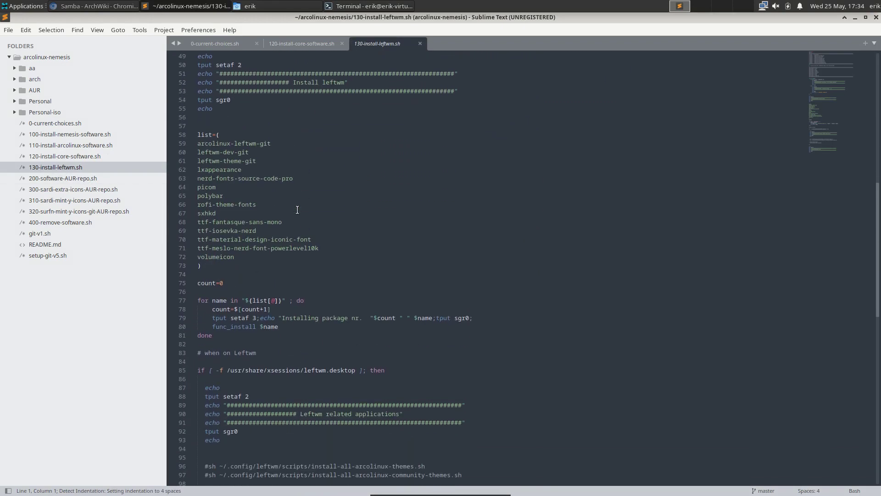
pyautogui.moveTo(244, 257); pyautogui.dragTo(191, 142)
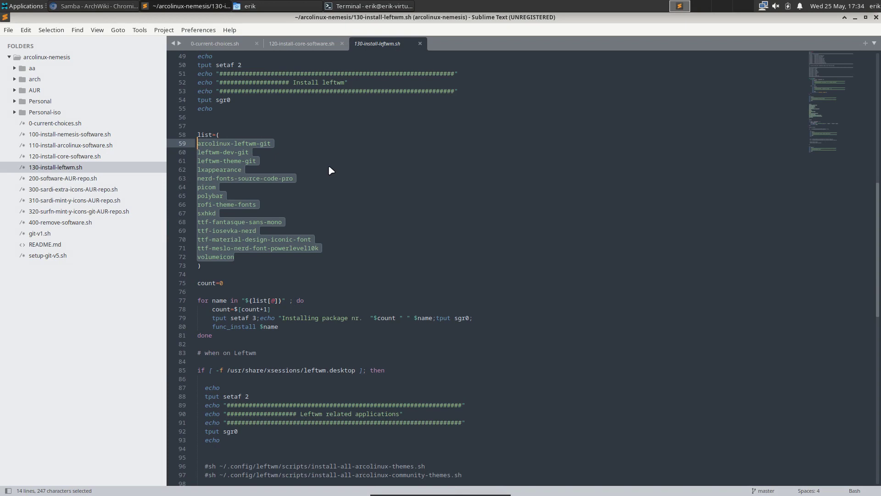
pyautogui.click(80, 179)
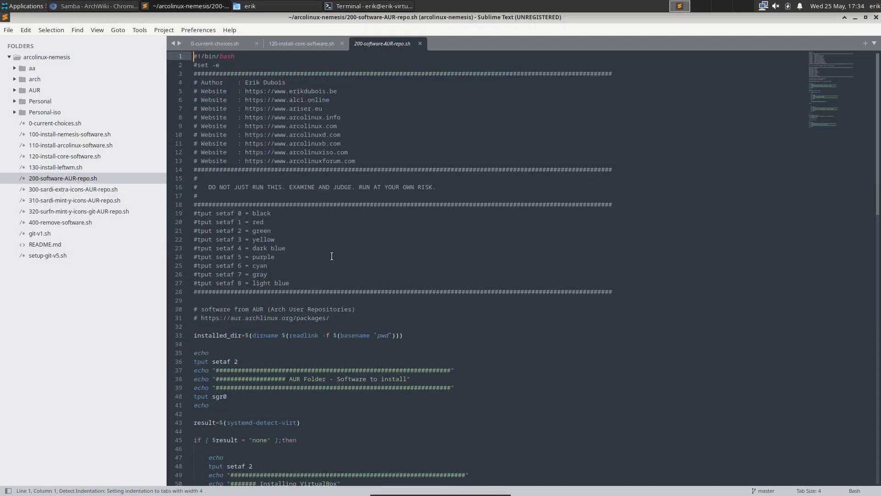
pyautogui.scroll(-10, 332, 256)
pyautogui.scroll(-6, 332, 256)
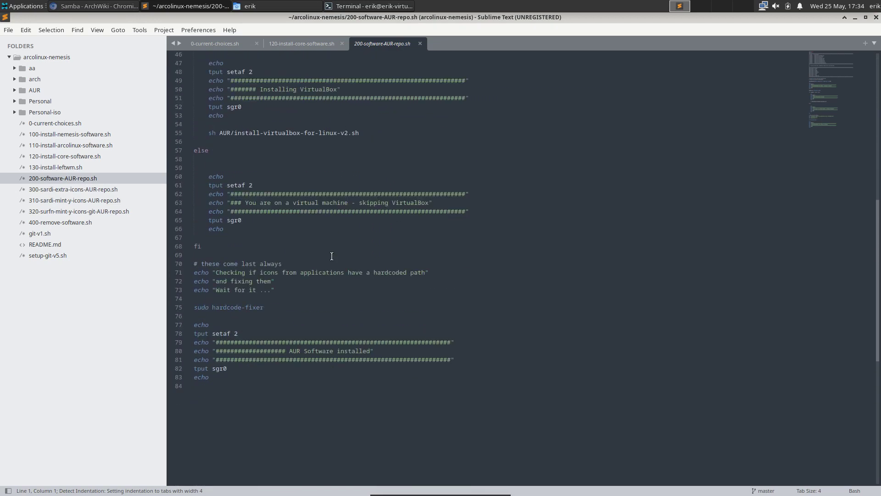
# Look through the Sardi and Surfn icon scripts numbered 300, 310 and 320, and open 400-remove-software.sh
pyautogui.click(99, 189)
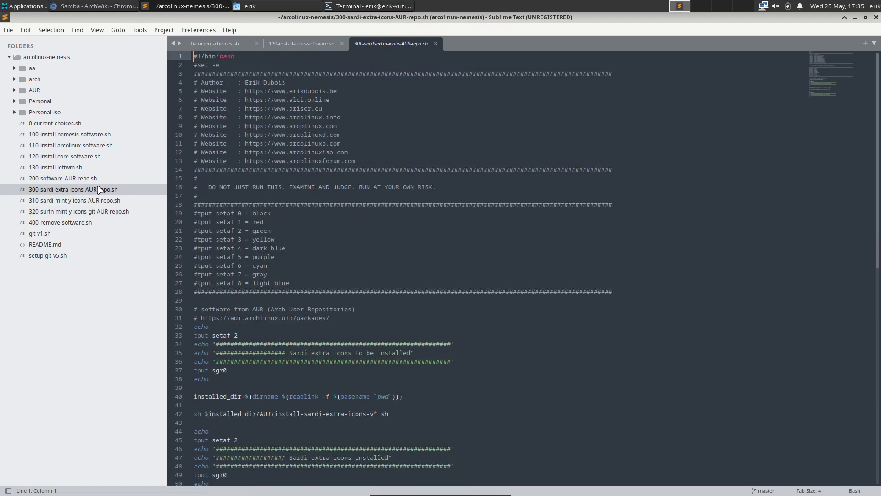
pyautogui.scroll(-10, 399, 254)
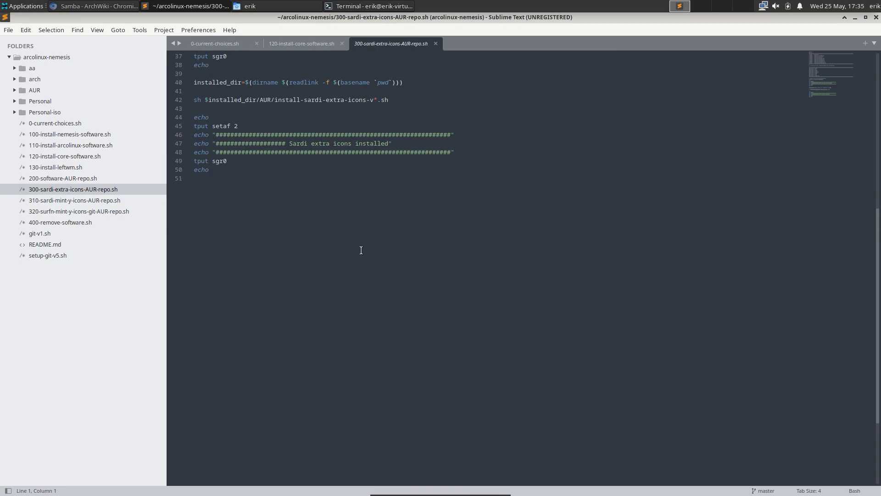
pyautogui.click(95, 200)
pyautogui.click(95, 211)
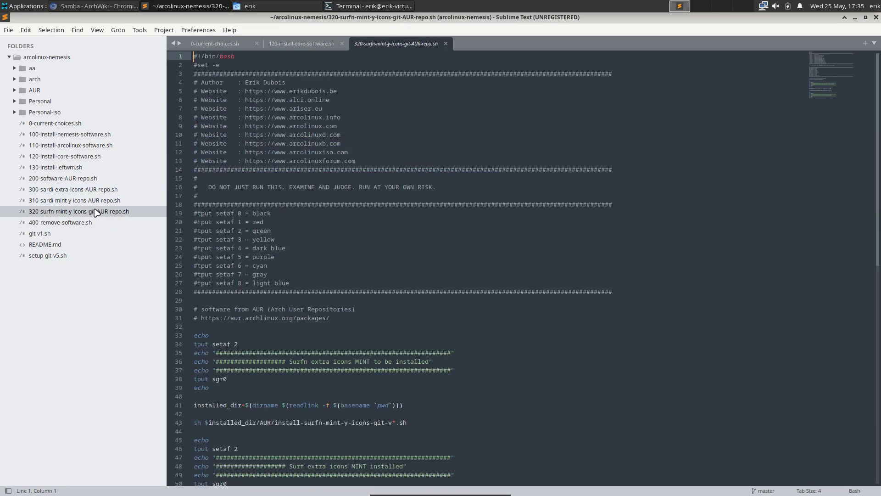
pyautogui.click(90, 223)
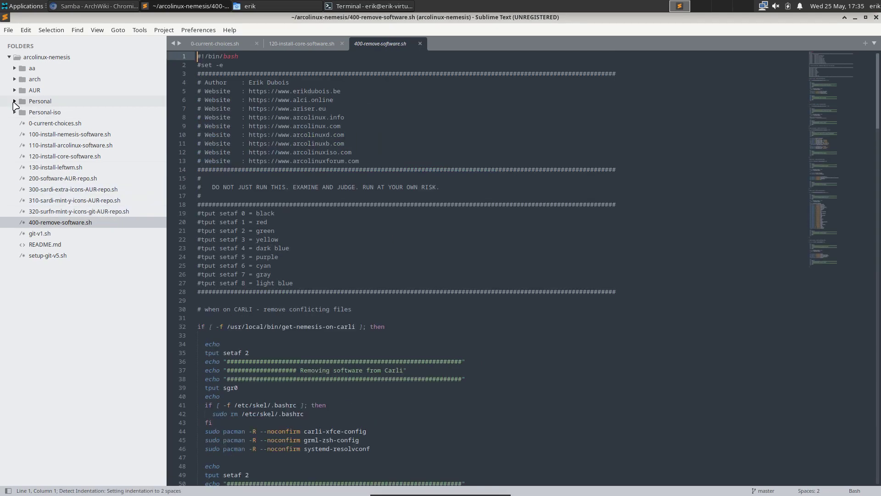
# Expand the Personal folder and review the distribution-specific script lines, such as 970-alci and 980-garuda, in 0-current-choices.sh
pyautogui.click(22, 102)
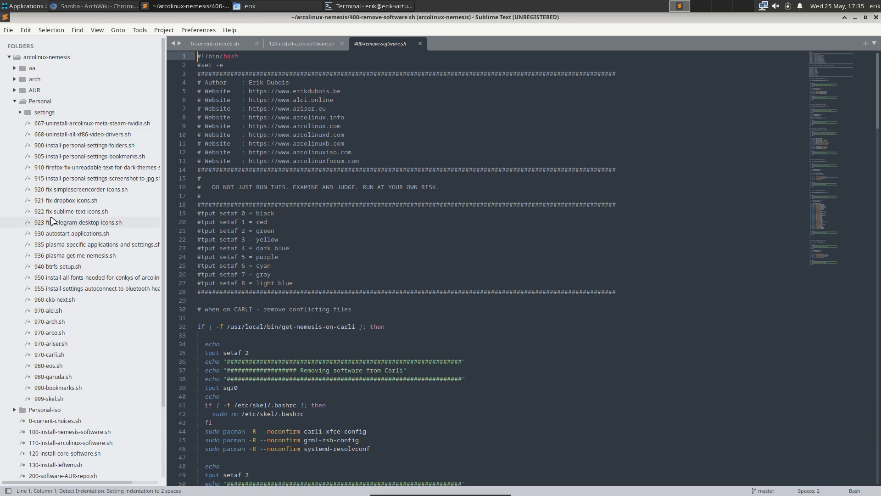
pyautogui.click(224, 46)
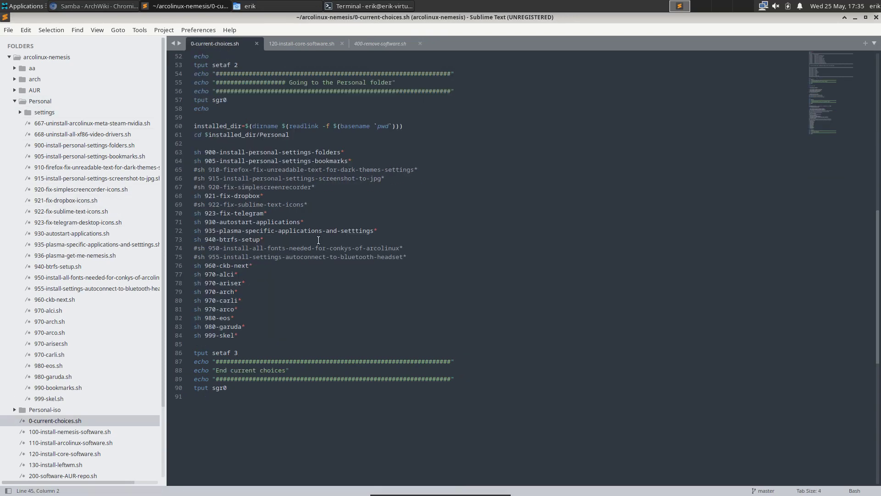
pyautogui.moveTo(253, 265); pyautogui.dragTo(192, 275)
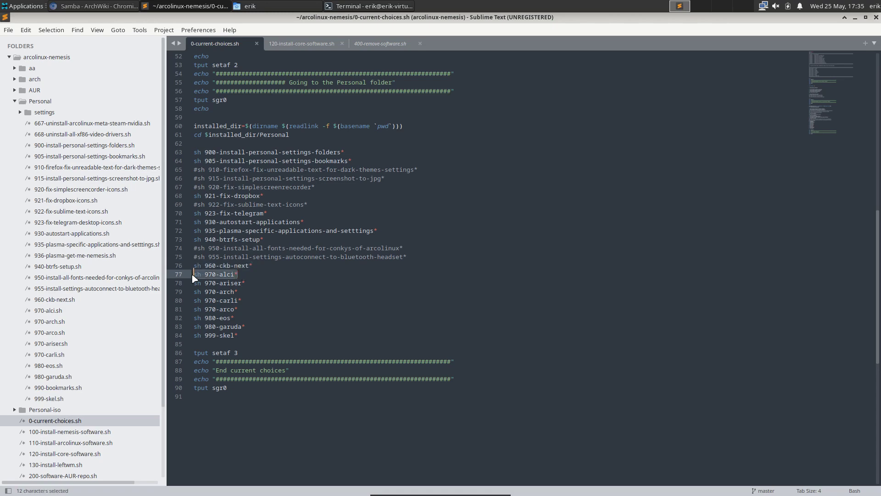
pyautogui.click(239, 274)
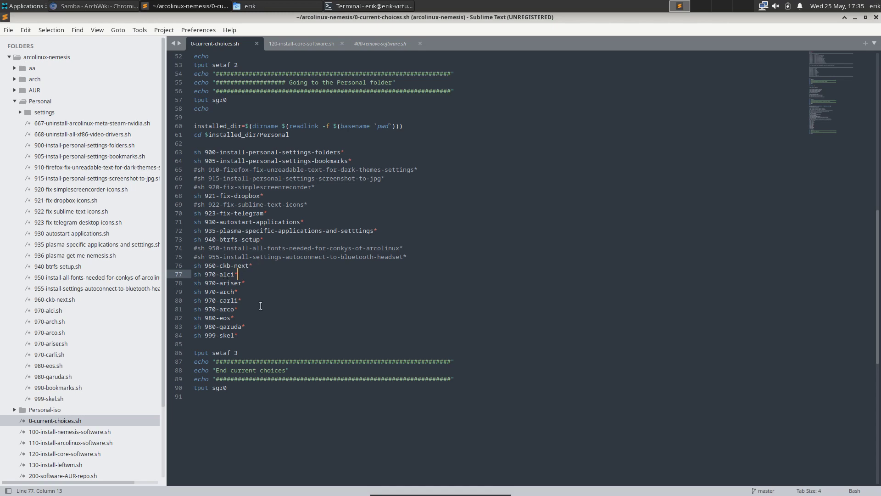
pyautogui.moveTo(243, 317); pyautogui.dragTo(194, 318)
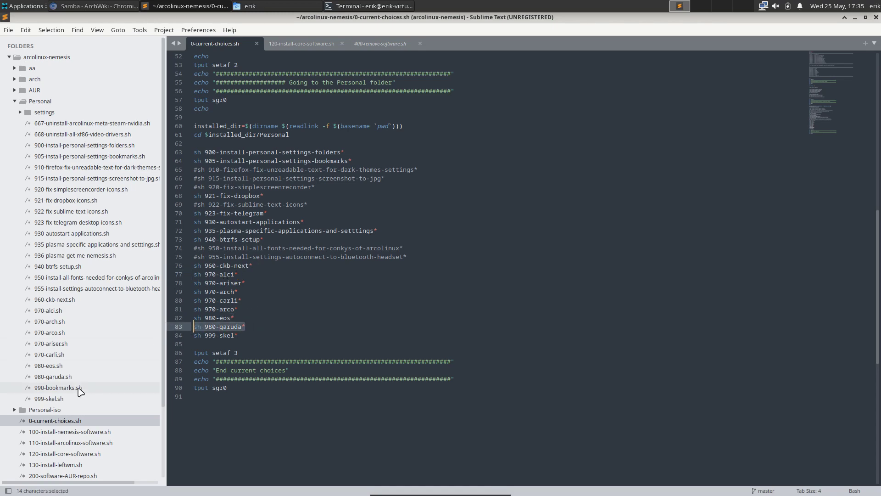
# Open 980-eos.sh from the Personal folder and examine the QT, EDITOR and BROWSER lines written to /etc/environment
pyautogui.click(107, 366)
pyautogui.scroll(-10, 367, 359)
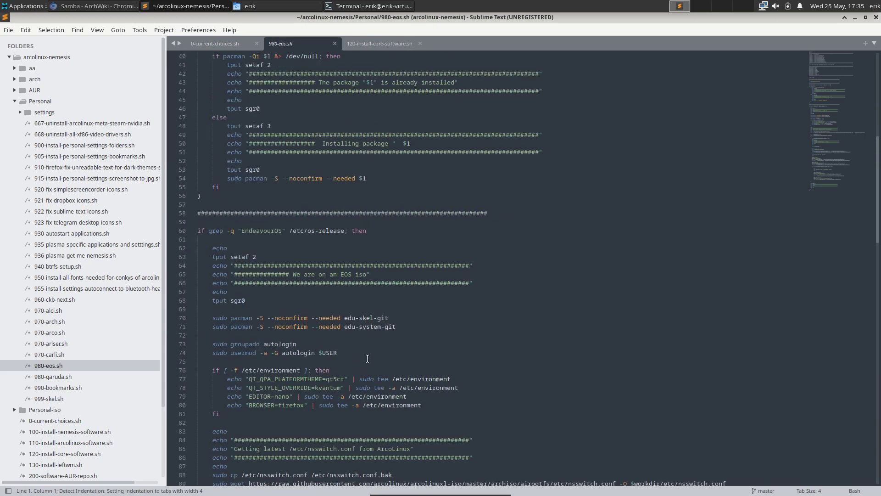
pyautogui.scroll(-6, 367, 358)
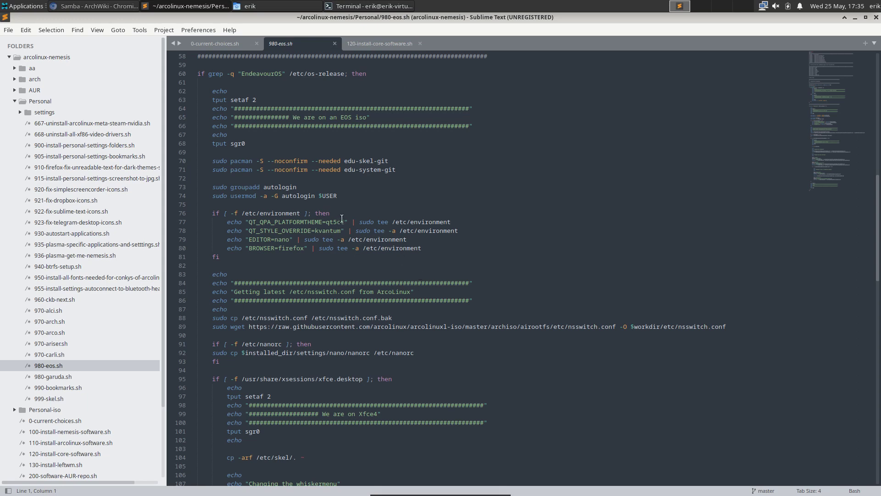
pyautogui.moveTo(347, 221); pyautogui.dragTo(315, 223)
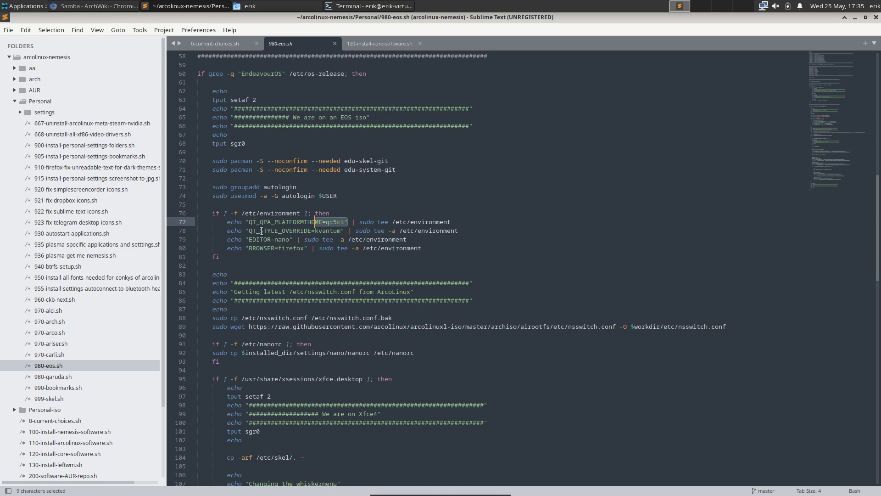
pyautogui.moveTo(249, 222); pyautogui.dragTo(346, 222)
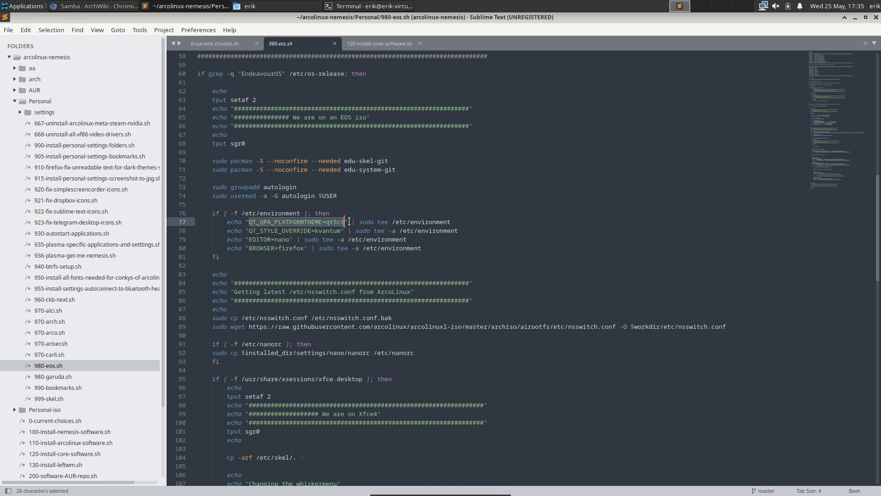
pyautogui.click(411, 222)
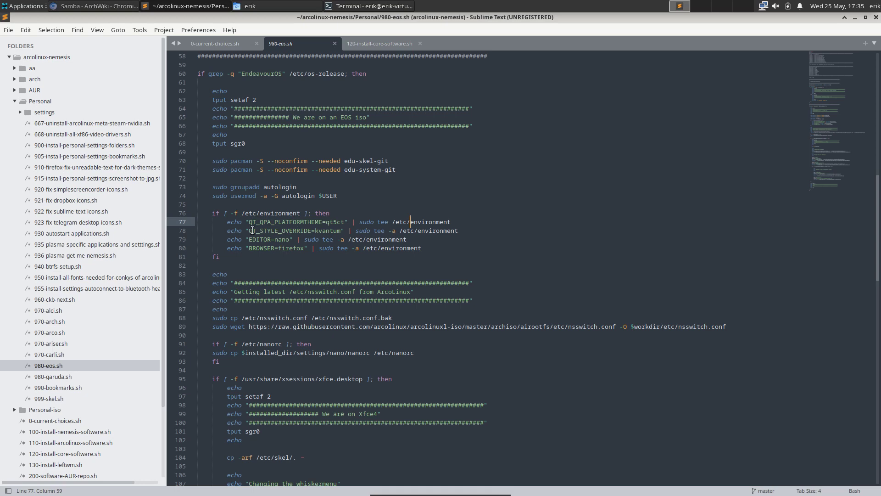
pyautogui.click(427, 231)
pyautogui.click(286, 247)
pyautogui.click(379, 239)
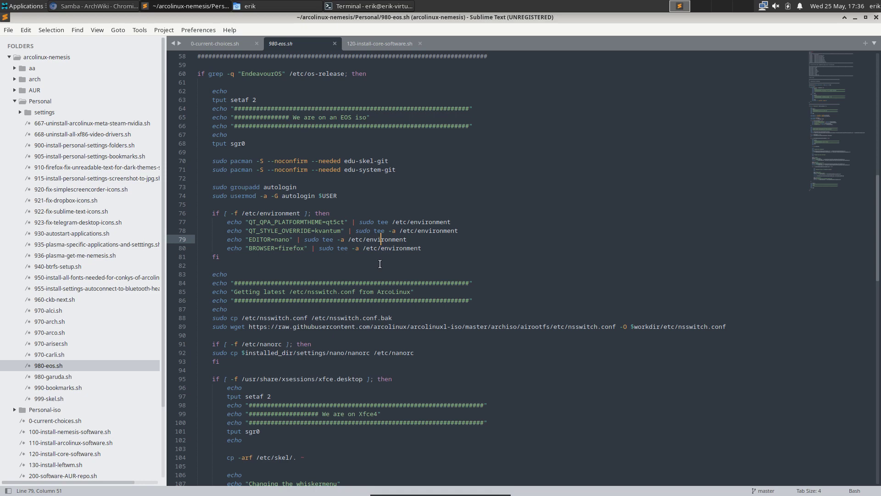
# Review the nsswitch.conf, nanorc, Xfce and LightDM greeter sections of 980-eos.sh
pyautogui.scroll(-2, 380, 264)
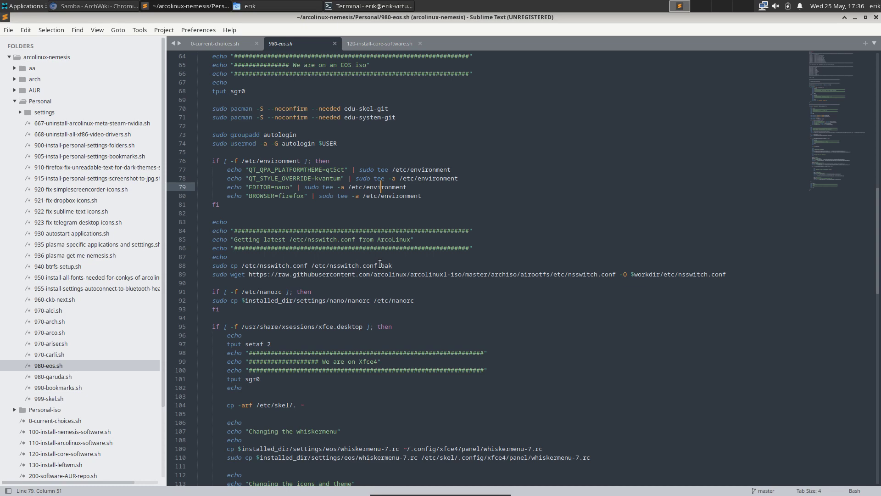
pyautogui.scroll(-5, 380, 264)
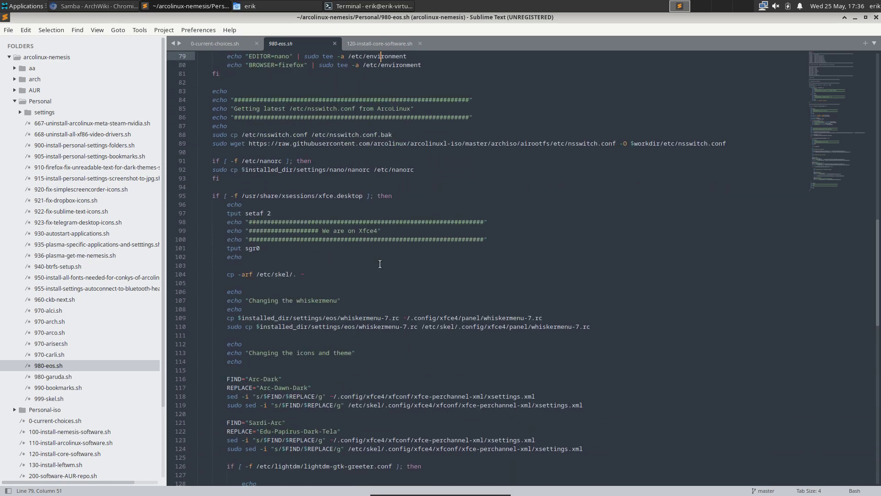
pyautogui.scroll(-6, 380, 264)
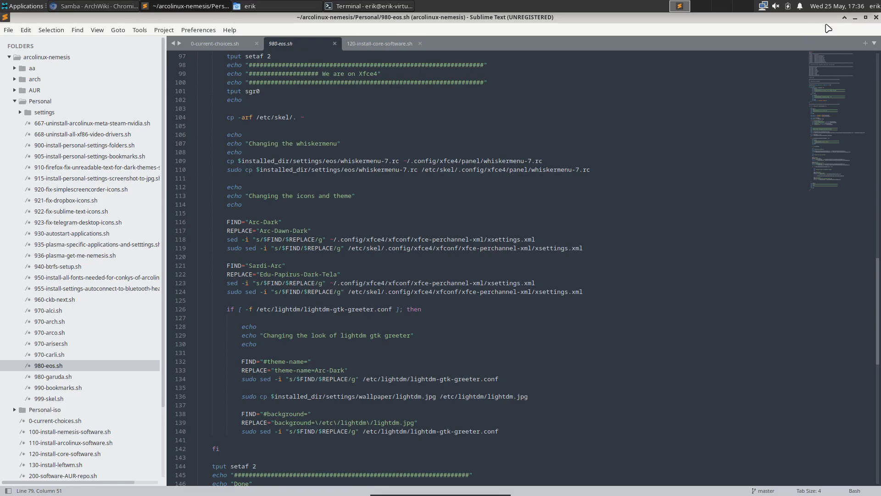
# Minimise the script editor and reboot the virtual machine from the terminal with sudo reboot
pyautogui.click(854, 17)
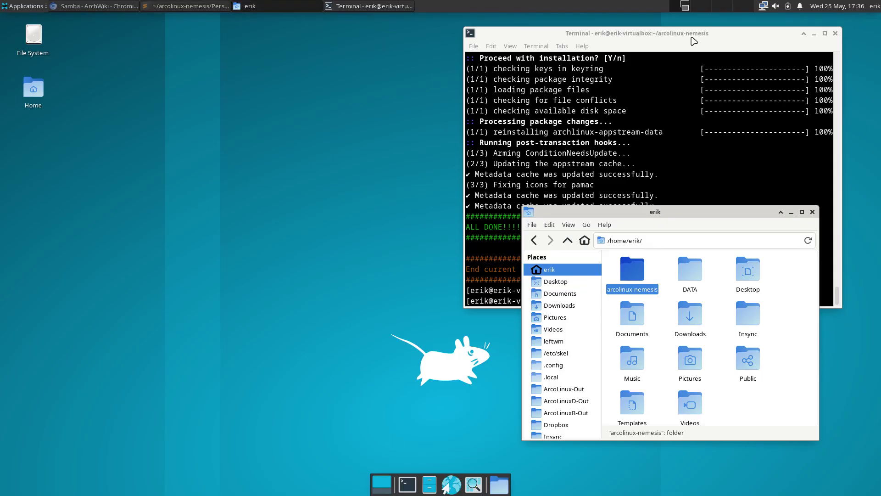
pyautogui.moveTo(690, 36); pyautogui.dragTo(476, 49)
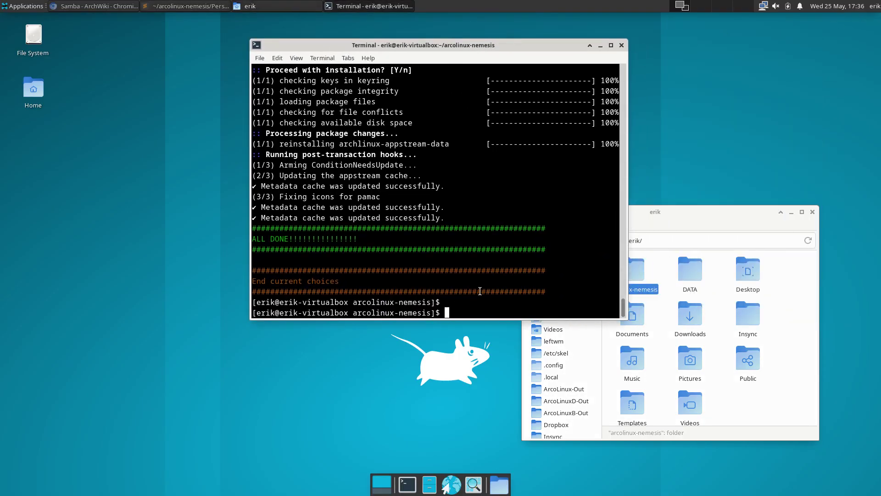
pyautogui.write('sudo reboot')
pyautogui.press('Return')
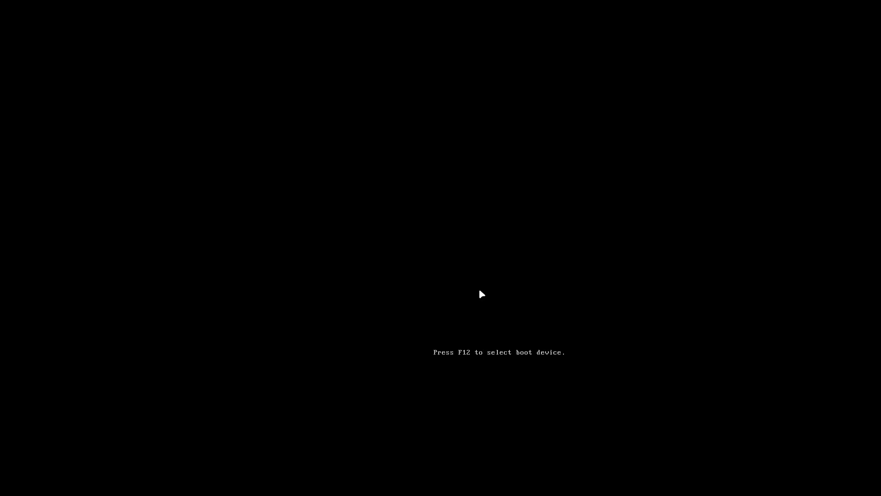
# Boot the existing OS from the ArcoLinux boot menu and log in by entering the account password
pyautogui.press('Down')
pyautogui.press('Down')
pyautogui.press('Down')
pyautogui.press('Down')
pyautogui.press('Down')
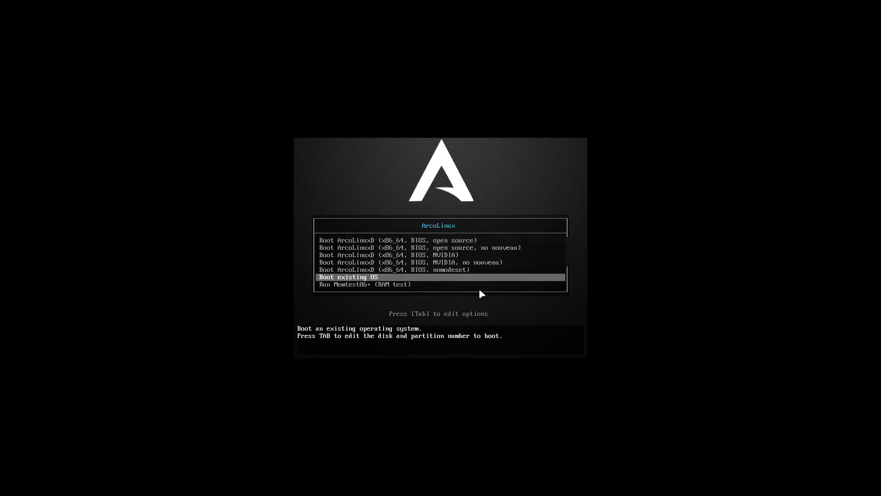
pyautogui.press('Return')
pyautogui.press('Return')
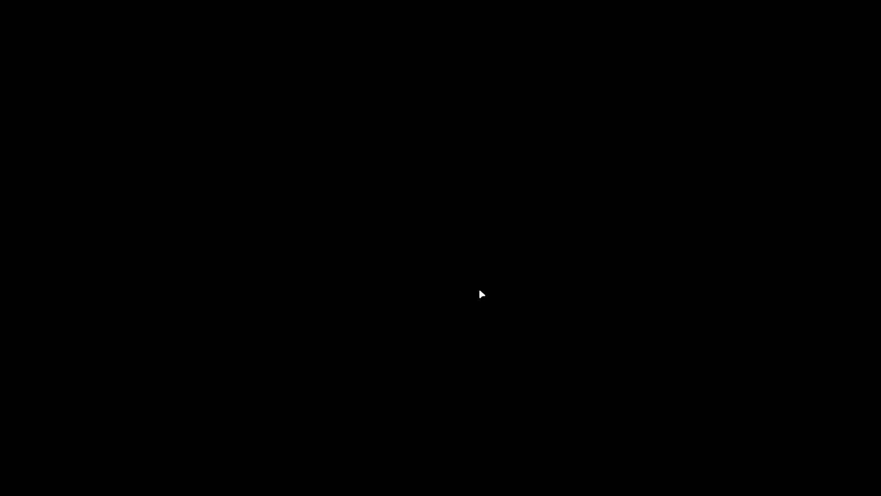
pyautogui.write('•••••')
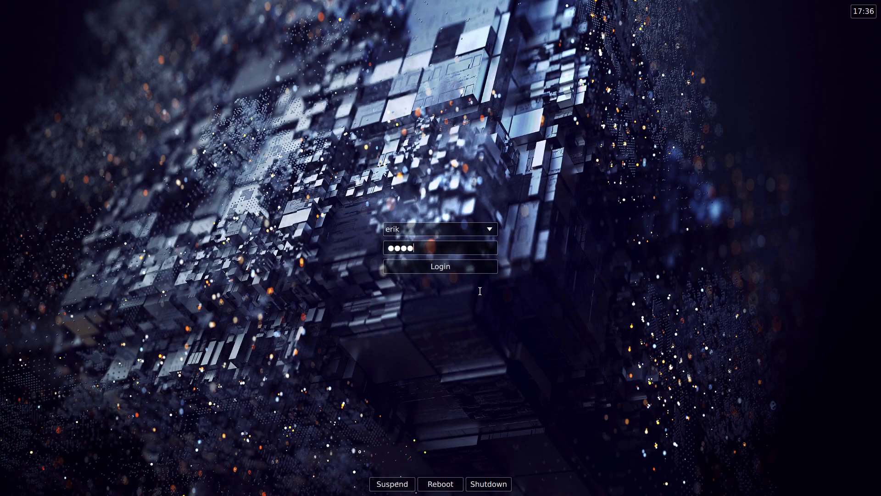
pyautogui.press('Return')
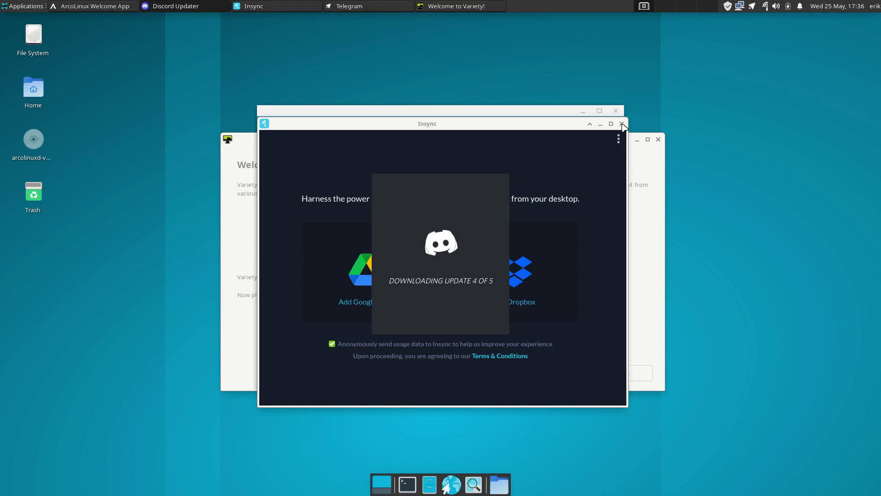
# Close the Insync, Telegram and Discord windows that opened at login
pyautogui.click(621, 124)
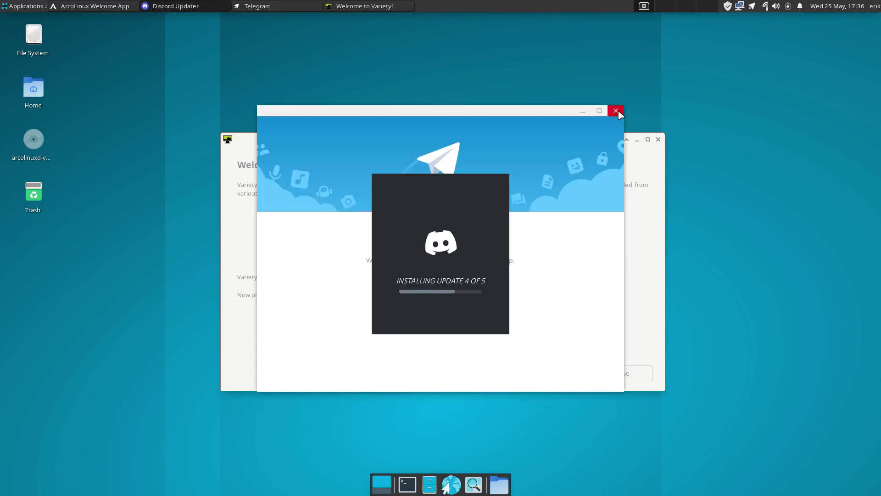
pyautogui.click(616, 110)
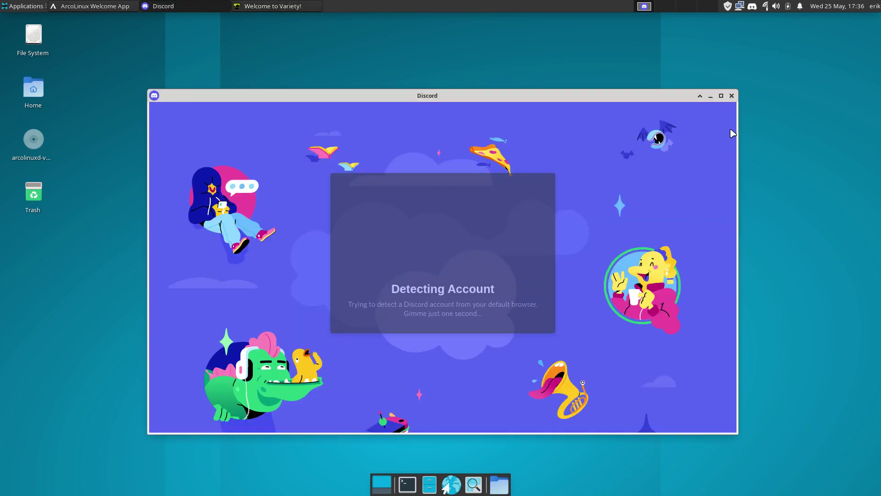
pyautogui.click(732, 95)
# Continue past Variety's welcome screen, accept its privacy notice with internet access enabled, and close its preferences
pyautogui.click(639, 380)
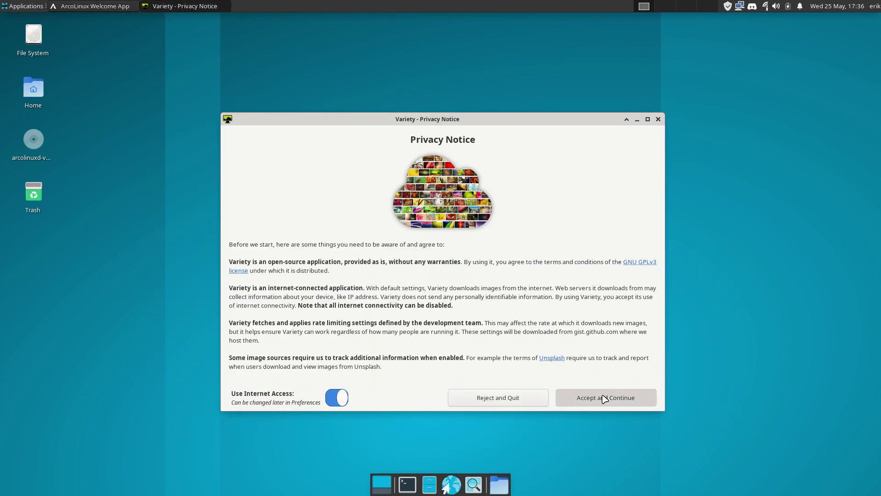
pyautogui.click(605, 398)
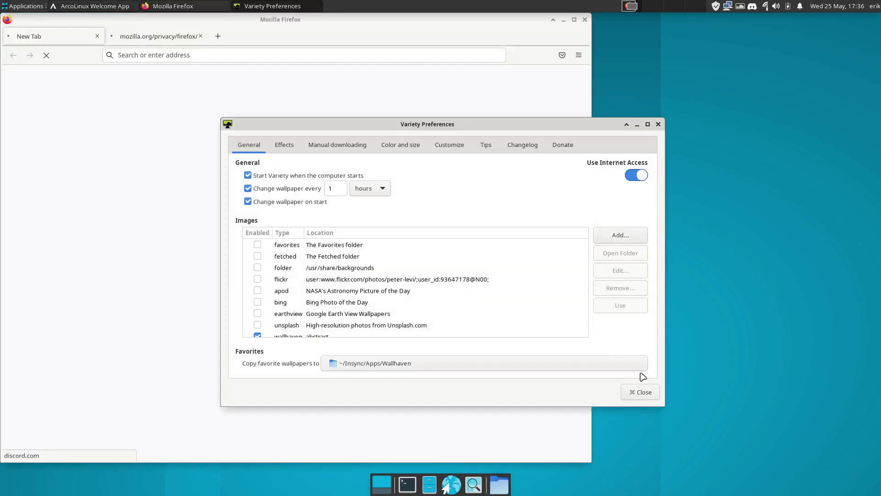
pyautogui.click(641, 392)
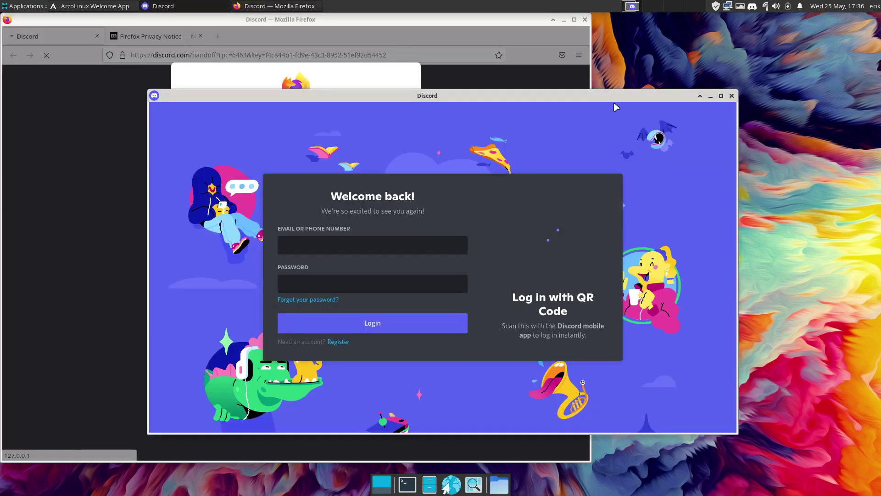
# Close Firefox, the reopened Discord window and the ArcoLinux Welcome App to clear the desktop
pyautogui.click(585, 19)
pyautogui.click(726, 92)
pyautogui.click(635, 153)
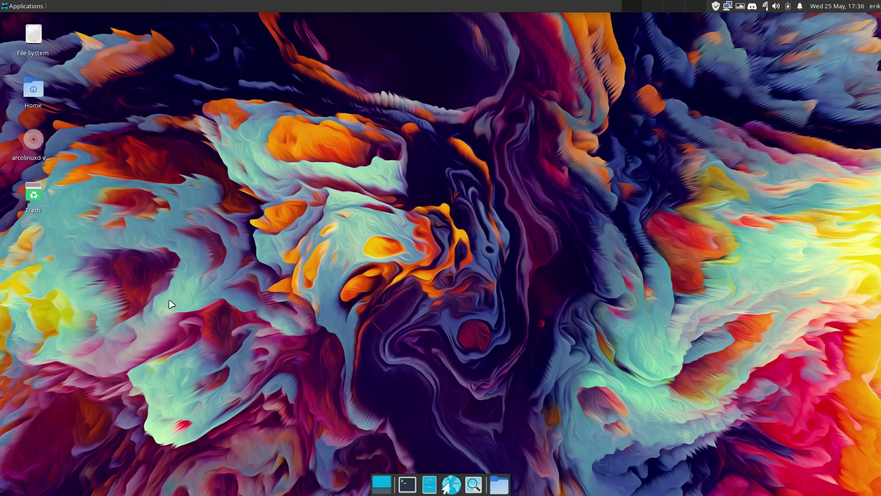
# Open a terminal and run the skel alias
pyautogui.click(407, 484)
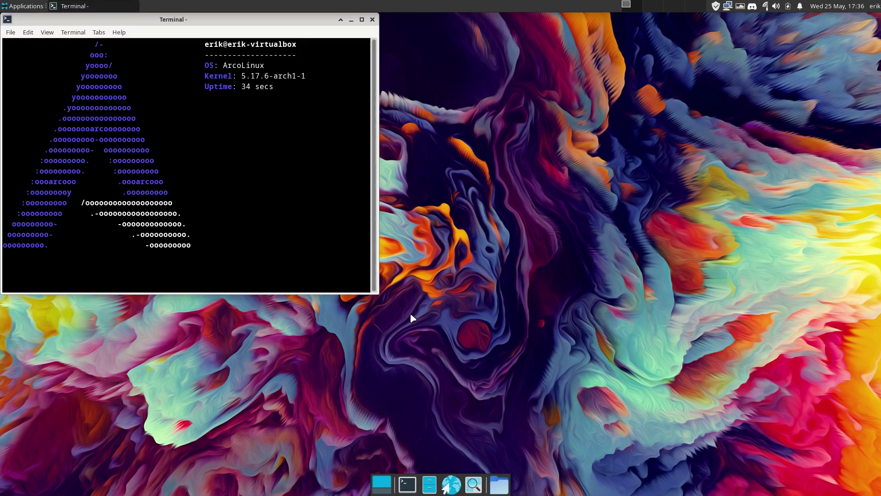
pyautogui.write('skel')
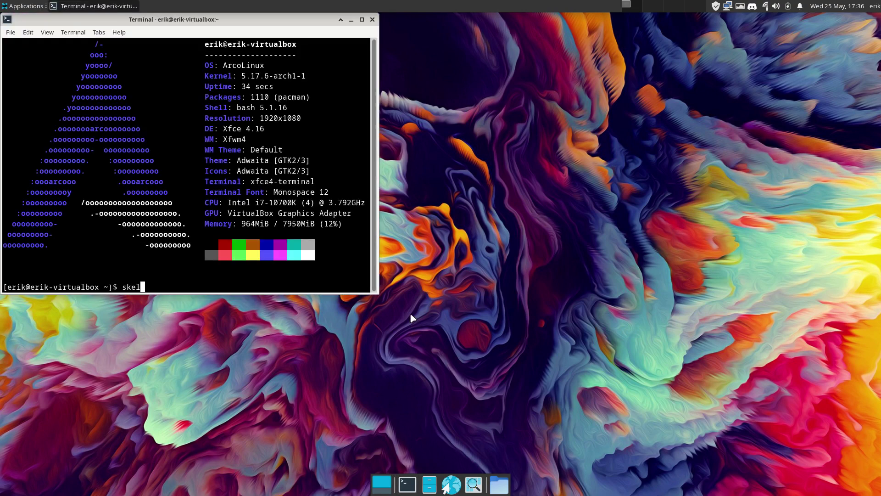
pyautogui.press('Return')
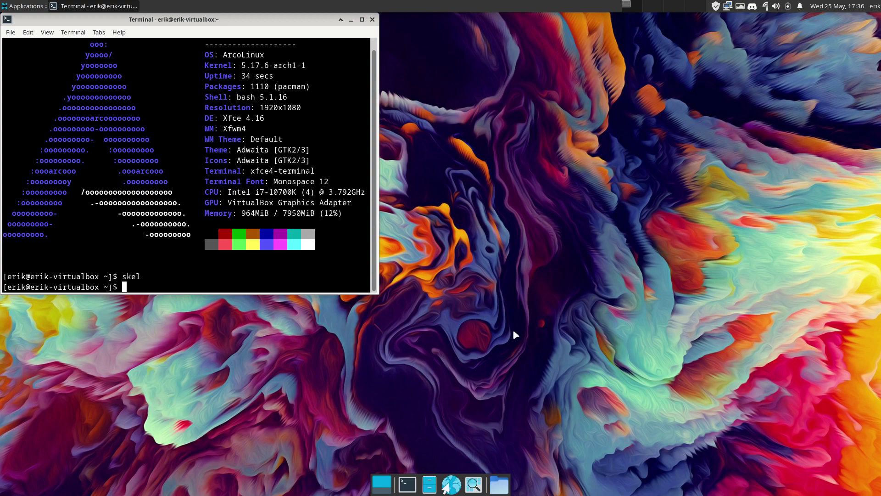
# Browse to /etc/skel from the file system root in the file manager and show its hidden files
pyautogui.click(430, 486)
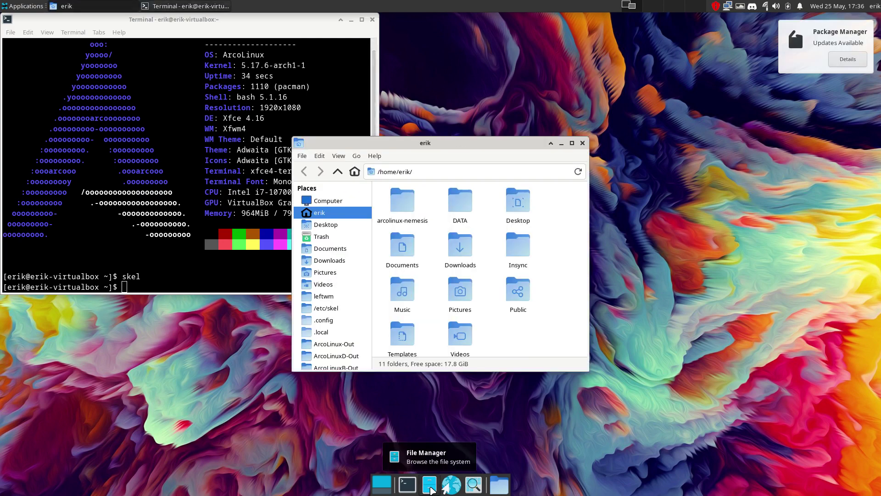
pyautogui.click(334, 201)
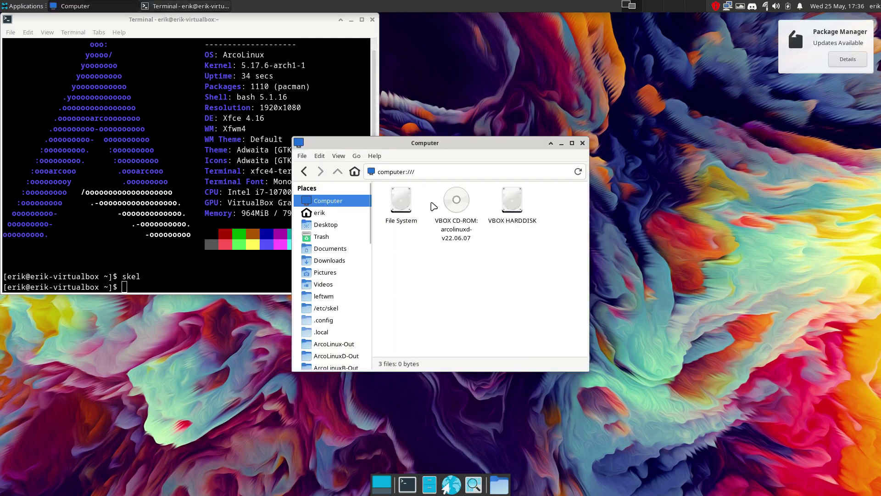
pyautogui.doubleClick(401, 200)
pyautogui.click(505, 208)
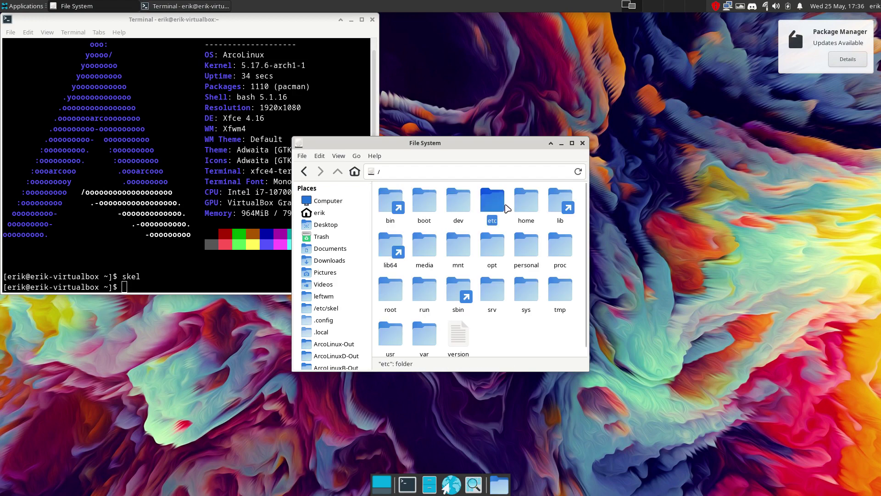
pyautogui.doubleClick(505, 207)
pyautogui.write('sk')
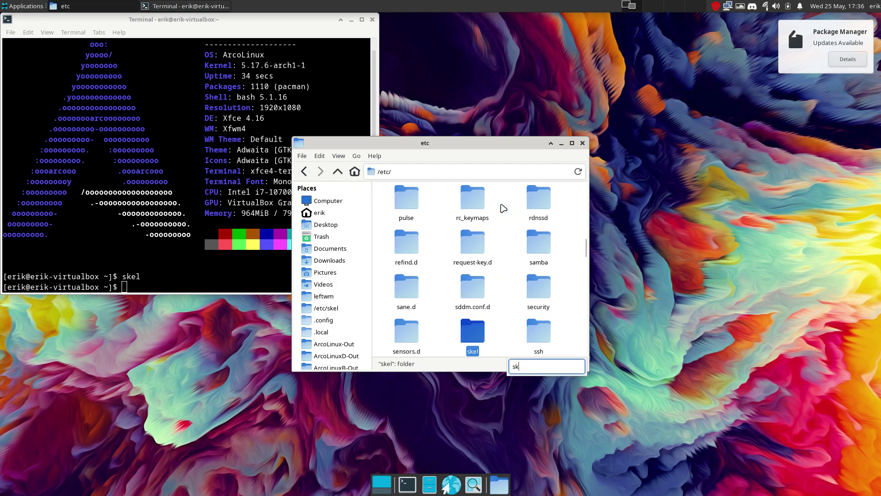
pyautogui.doubleClick(477, 326)
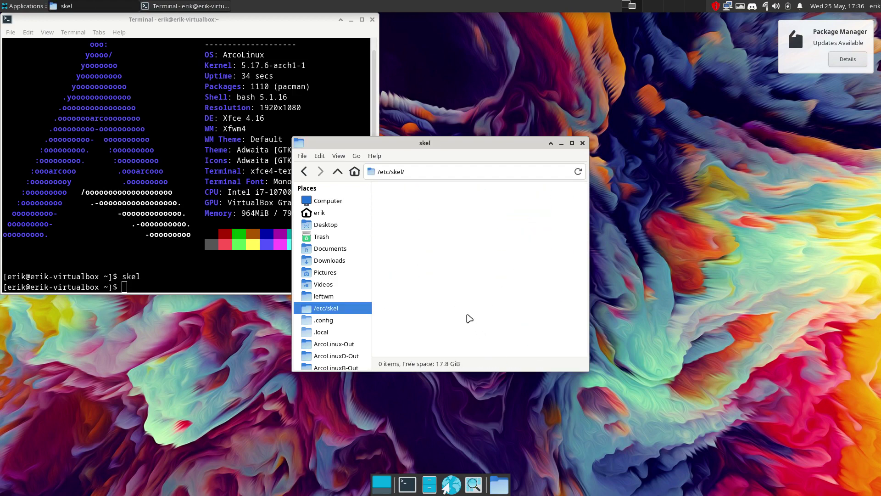
pyautogui.hotkey('ctrl', 'h')
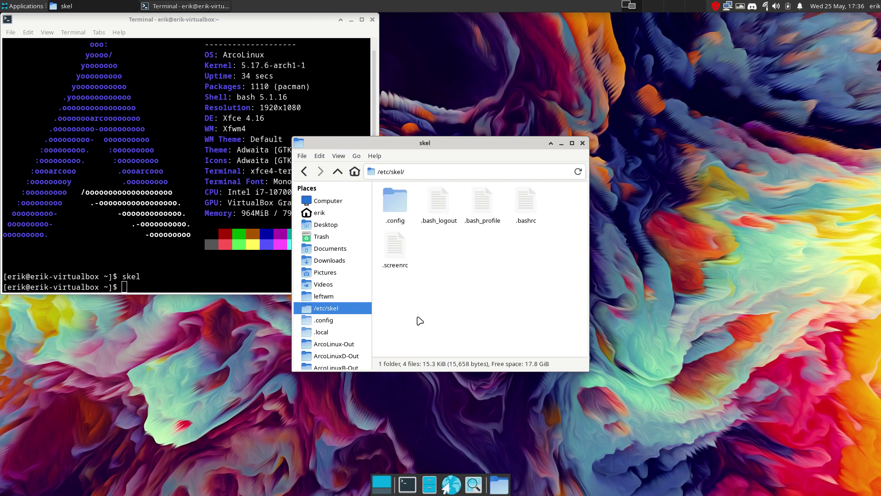
pyautogui.moveTo(389, 289); pyautogui.dragTo(568, 194)
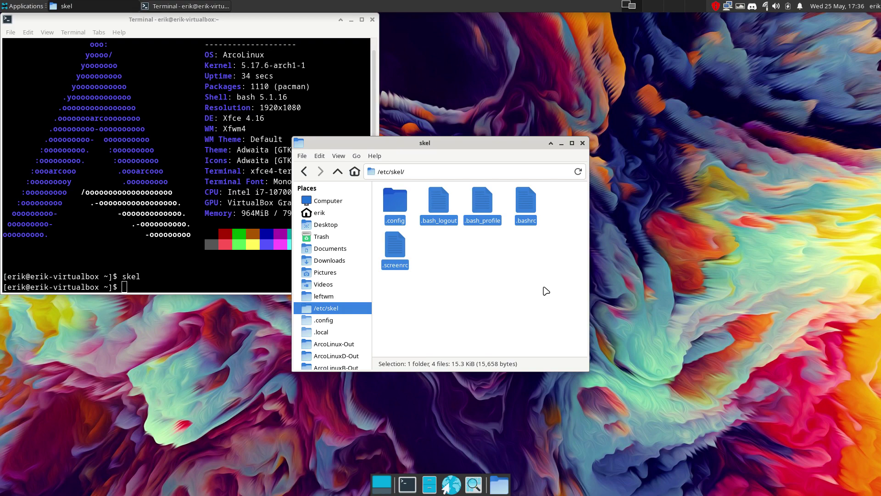
pyautogui.click(527, 221)
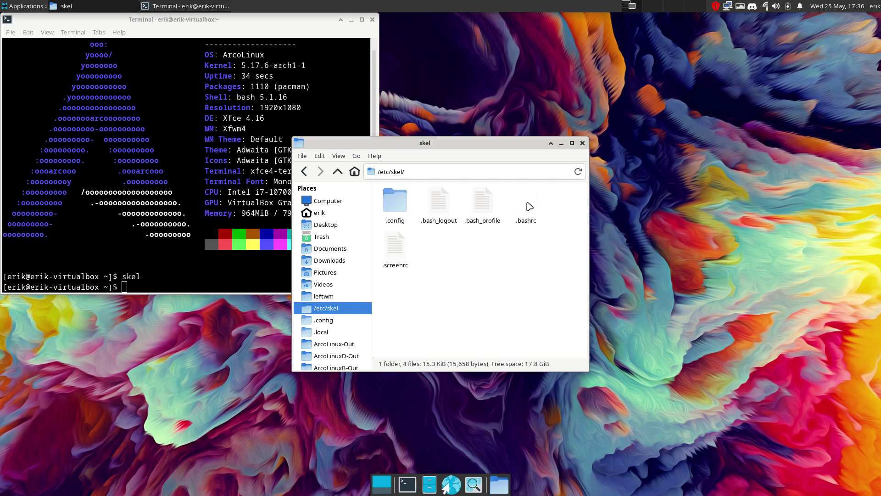
pyautogui.doubleClick(527, 205)
pyautogui.click(381, 214)
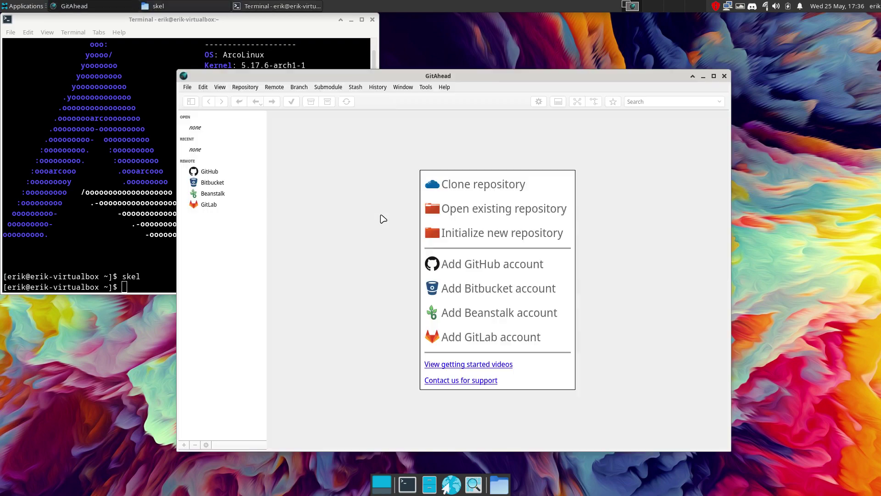
pyautogui.click(724, 75)
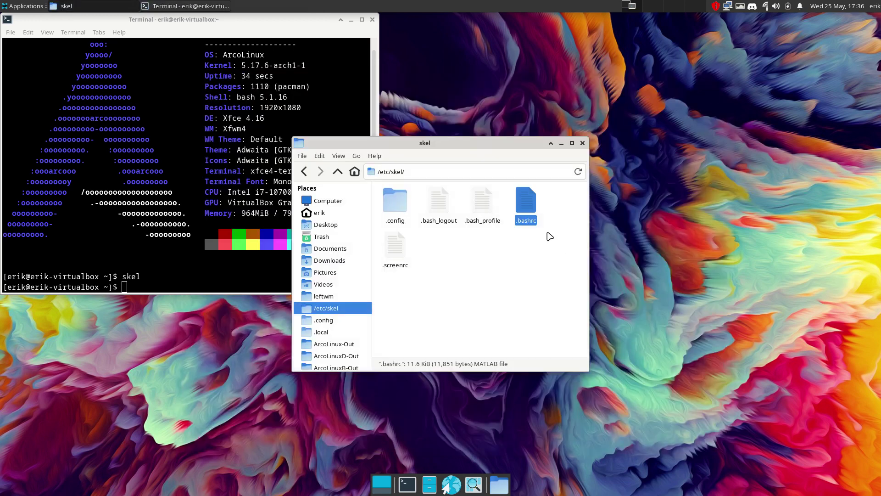
# Open .bashrc from /etc/skel with Sublime Text and examine its aliases and shopt settings
pyautogui.rightClick(532, 207)
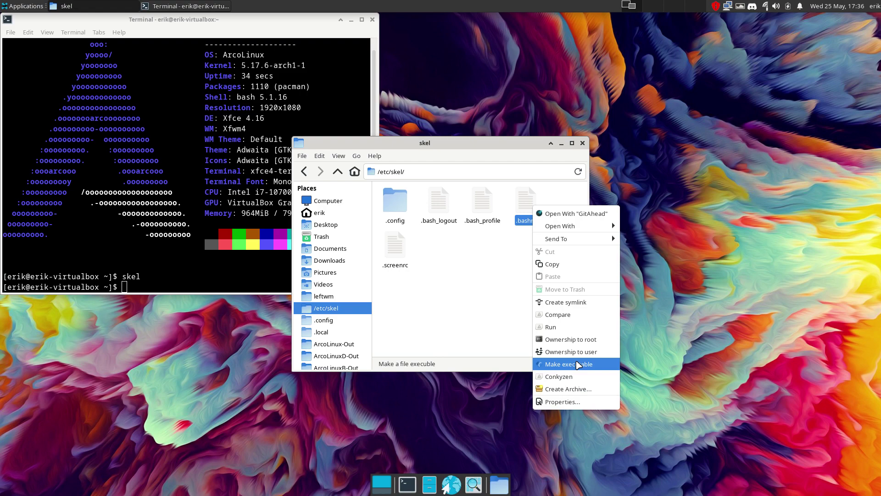
pyautogui.moveTo(599, 226)
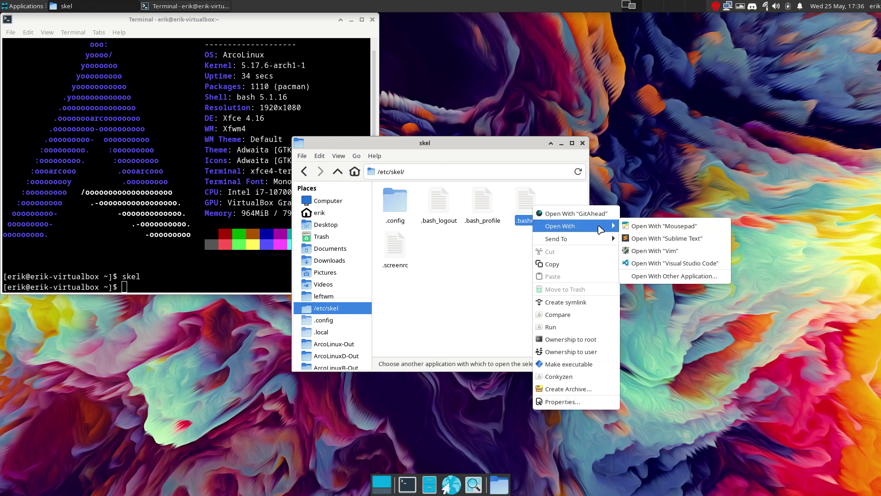
pyautogui.click(665, 238)
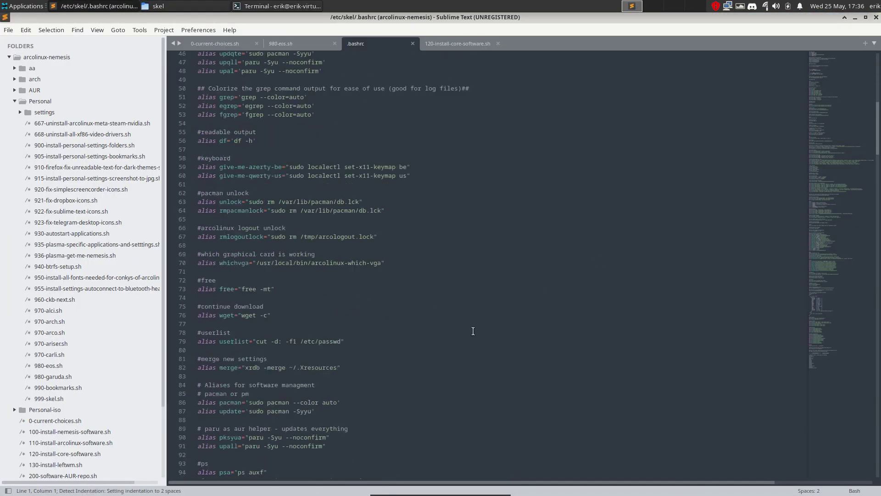
pyautogui.scroll(-12, 473, 331)
pyautogui.scroll(-17, 473, 331)
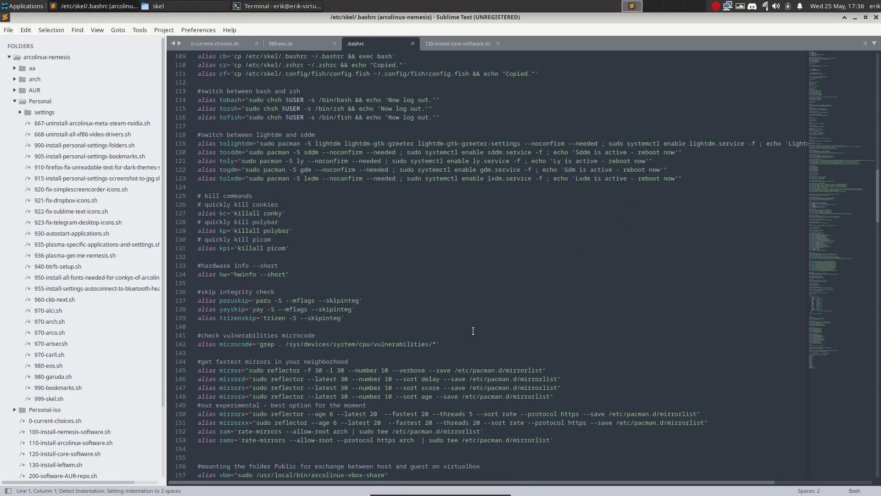
pyautogui.scroll(-6, 473, 331)
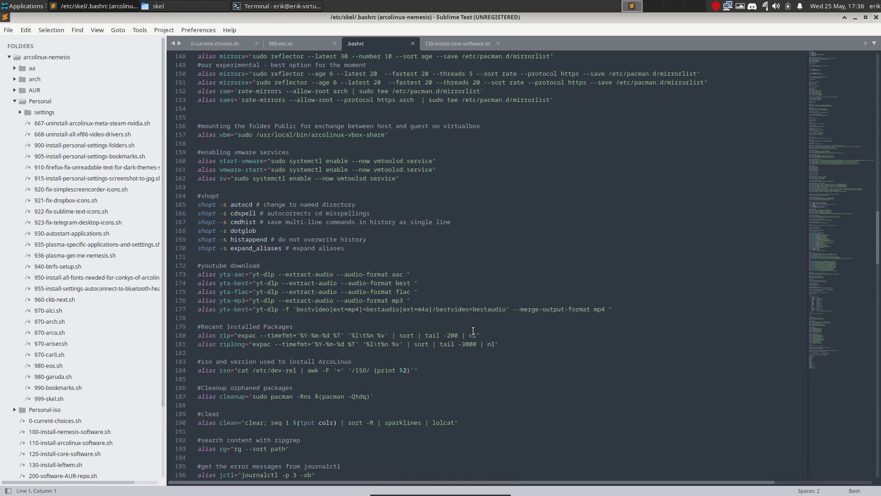
pyautogui.scroll(-4, 474, 331)
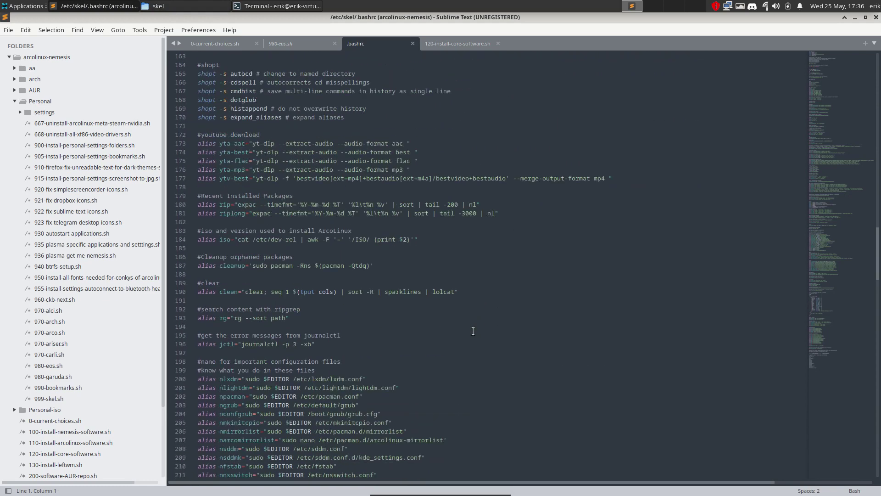
# Find skel in /etc/skel/.bashrc, highlight the skel alias definition and close Sublime Text
pyautogui.hotkey('ctrl', 'f')
pyautogui.write('skel')
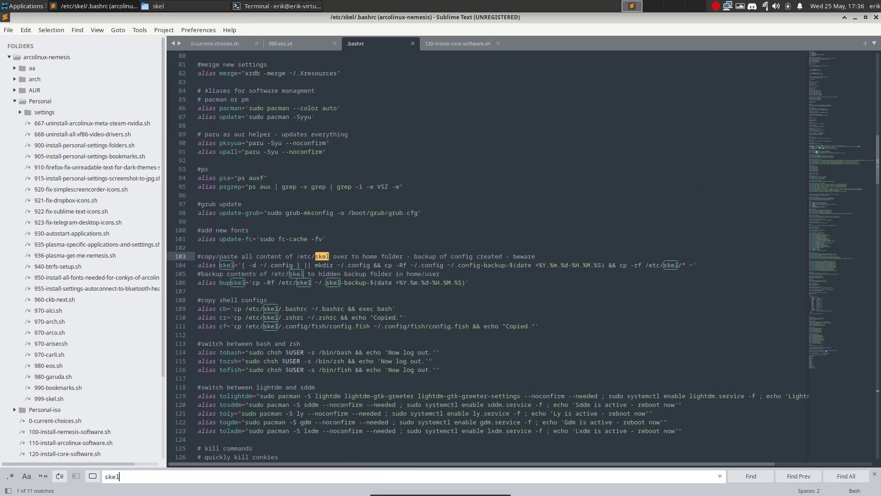
pyautogui.moveTo(695, 266); pyautogui.dragTo(198, 268)
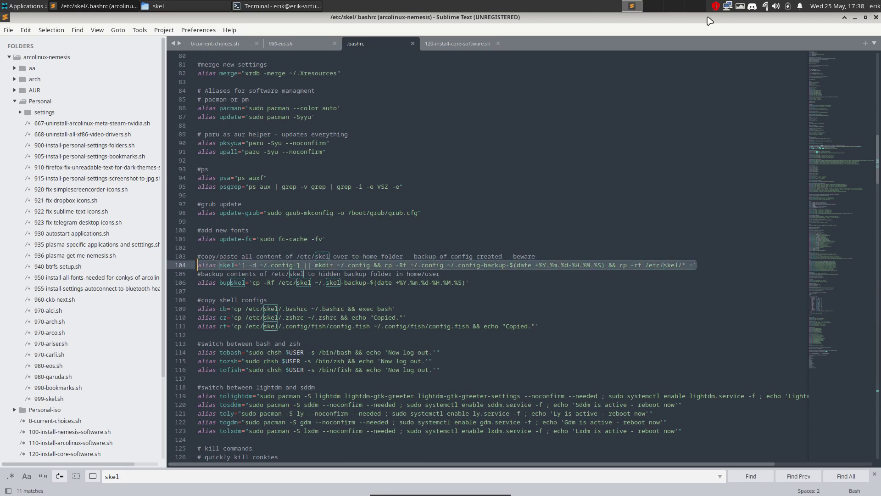
pyautogui.click(876, 17)
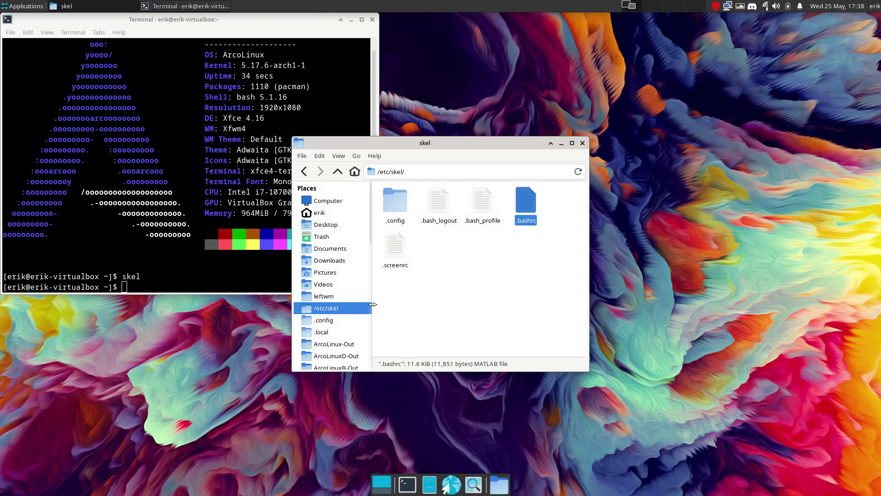
# Copy all the contents of /etc/skel into the home folder, replacing all existing files
pyautogui.click(225, 265)
pyautogui.click(478, 296)
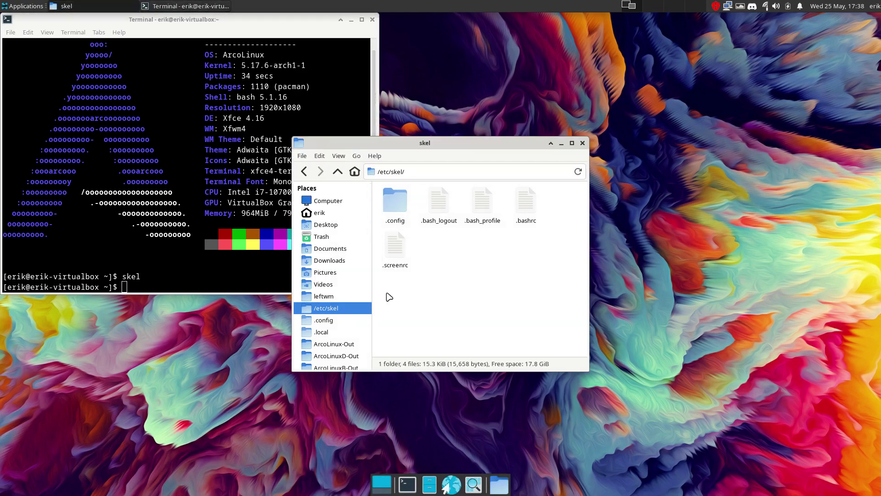
pyautogui.moveTo(387, 294); pyautogui.dragTo(558, 182)
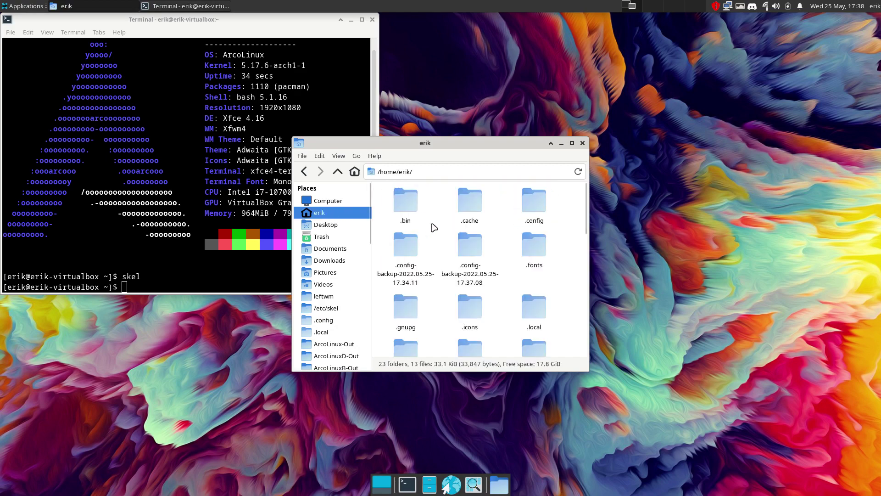
pyautogui.hotkey('ctrl', 'v')
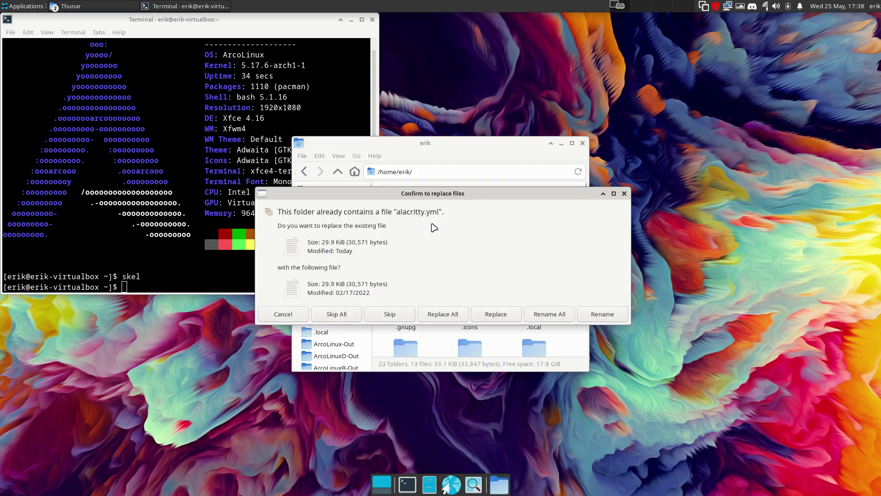
pyautogui.click(453, 316)
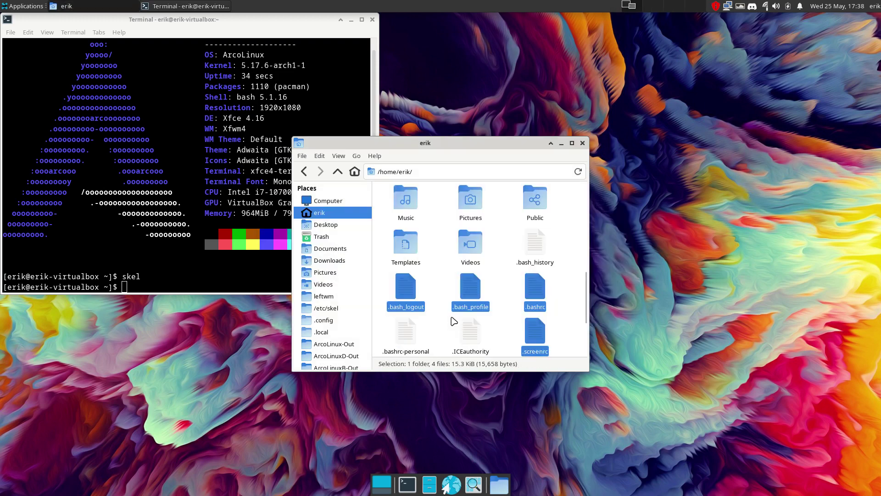
# Open .bashrc from the home folder, find skel in it and examine the skel alias with a slightly wider sidebar
pyautogui.doubleClick(535, 293)
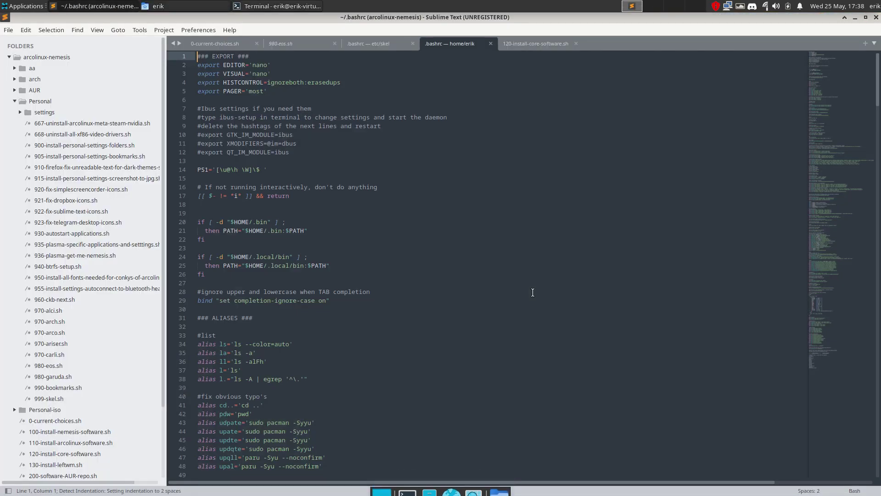
pyautogui.hotkey('ctrl', 'f')
pyautogui.write('skel')
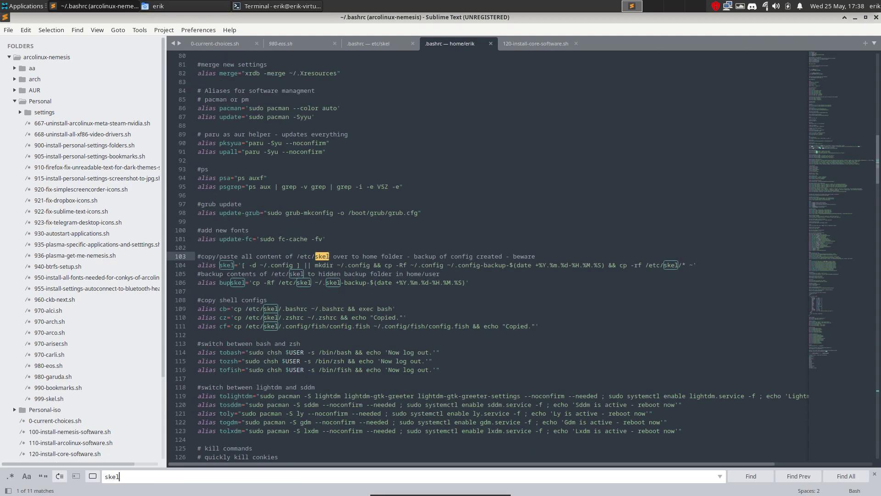
pyautogui.click(469, 265)
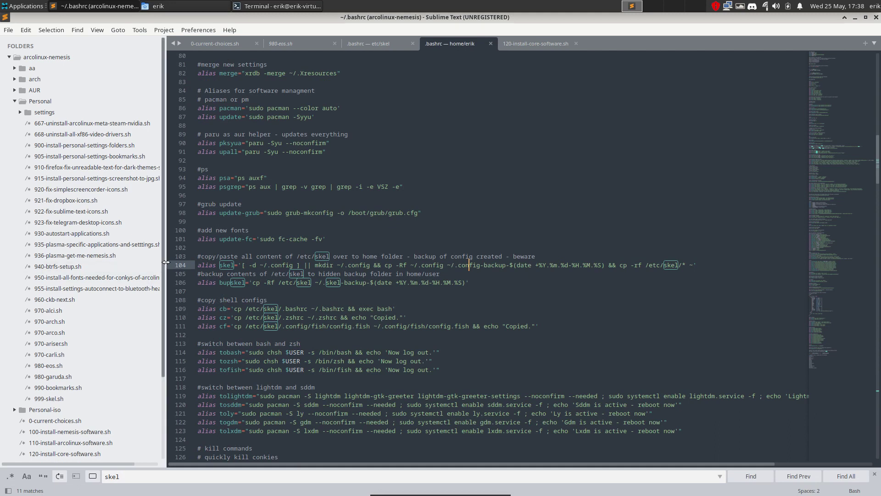
pyautogui.moveTo(166, 262); pyautogui.dragTo(177, 262)
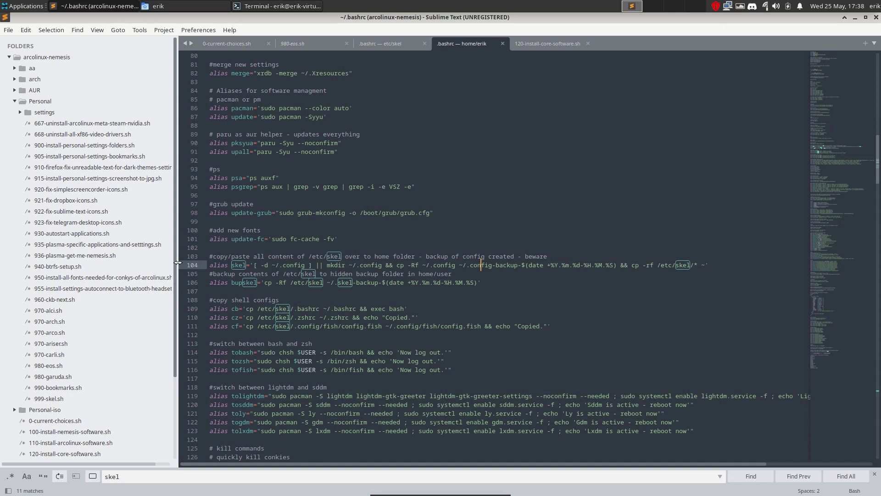
# Open a new terminal, run the update alias and authenticate with the sudo password
pyautogui.hotkey('ctrl', 'alt', 't')
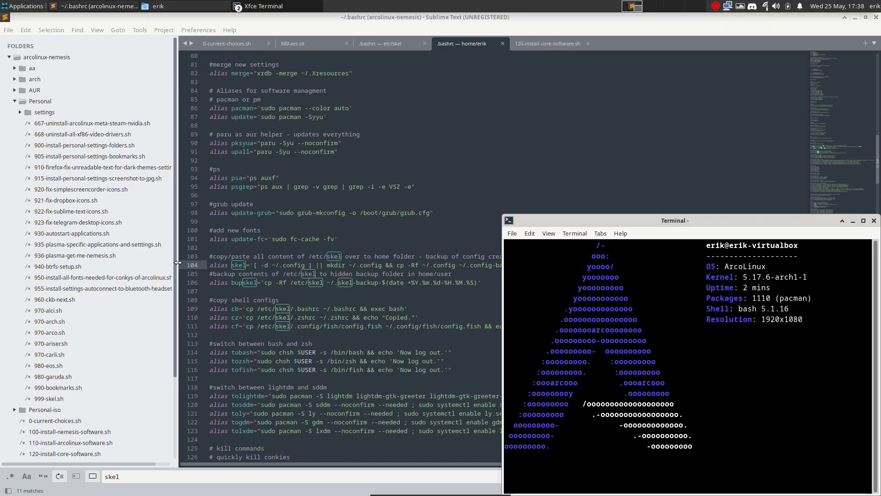
pyautogui.write('update')
pyautogui.press('Return')
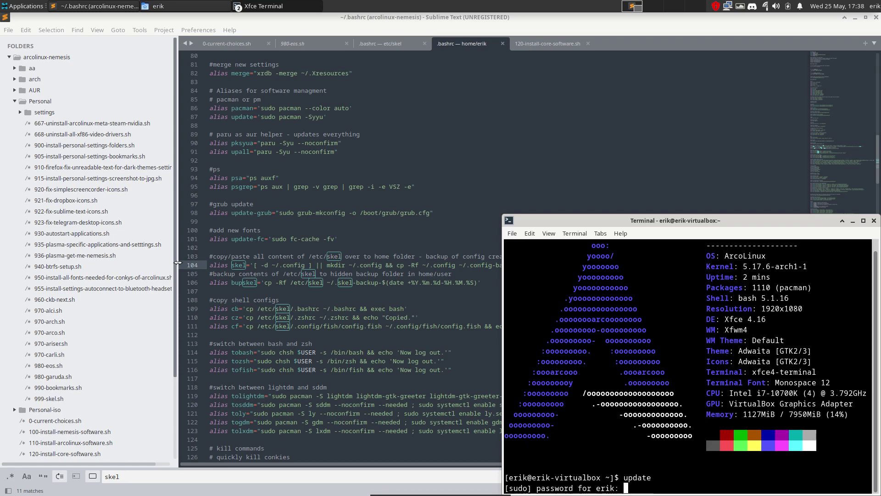
pyautogui.press('Return')
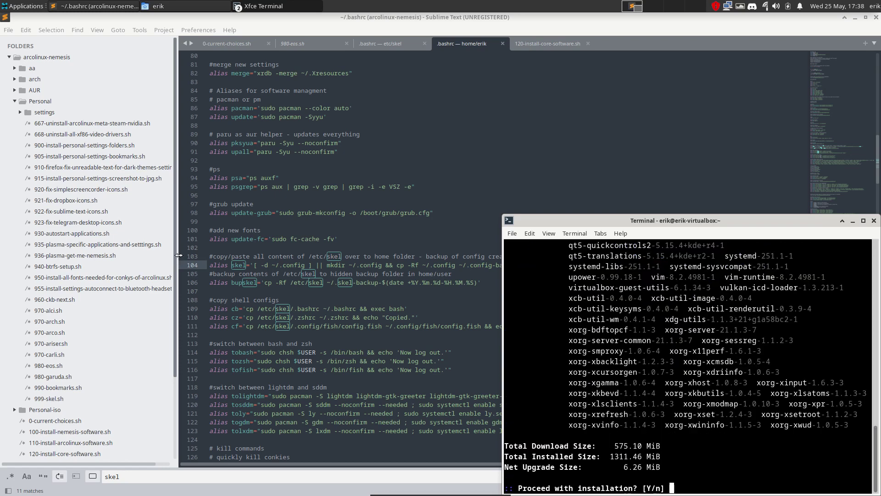
# Review the packages offered for upgrade, highlight arcolinuxd-system-config-git and decline the installation
pyautogui.moveTo(697, 215); pyautogui.dragTo(513, 110)
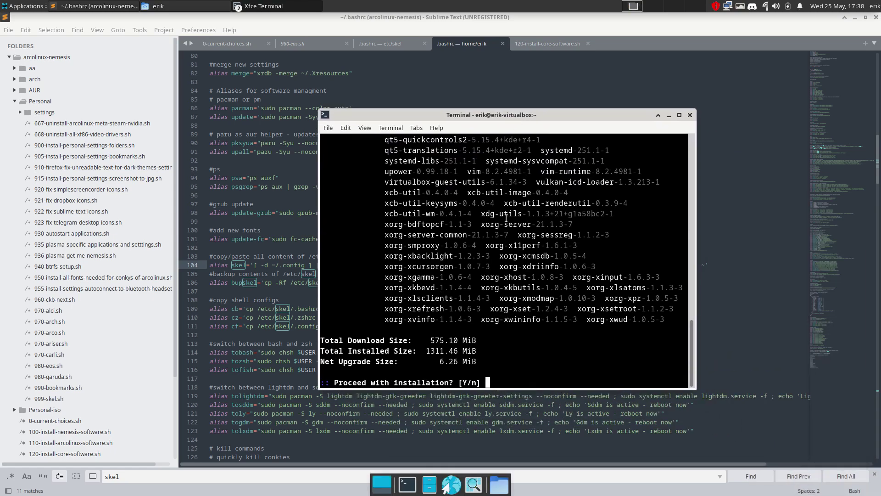
pyautogui.scroll(15, 504, 221)
pyautogui.scroll(-8, 505, 221)
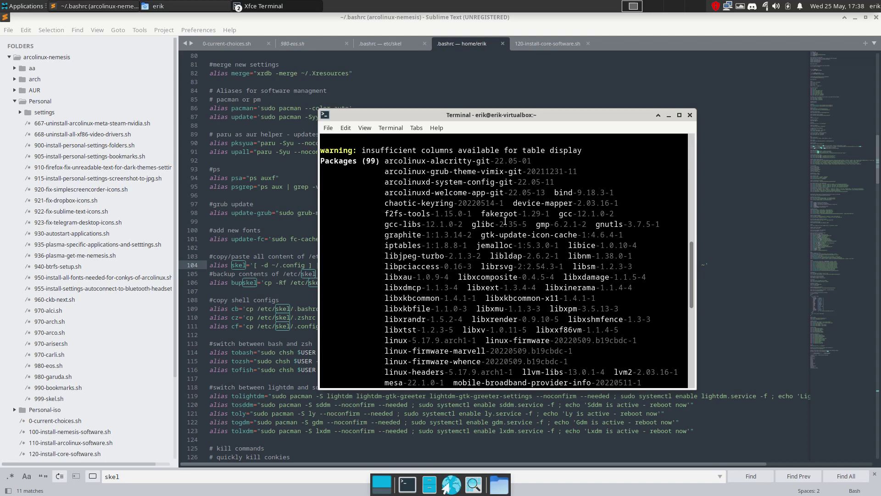
pyautogui.moveTo(514, 182); pyautogui.dragTo(383, 183)
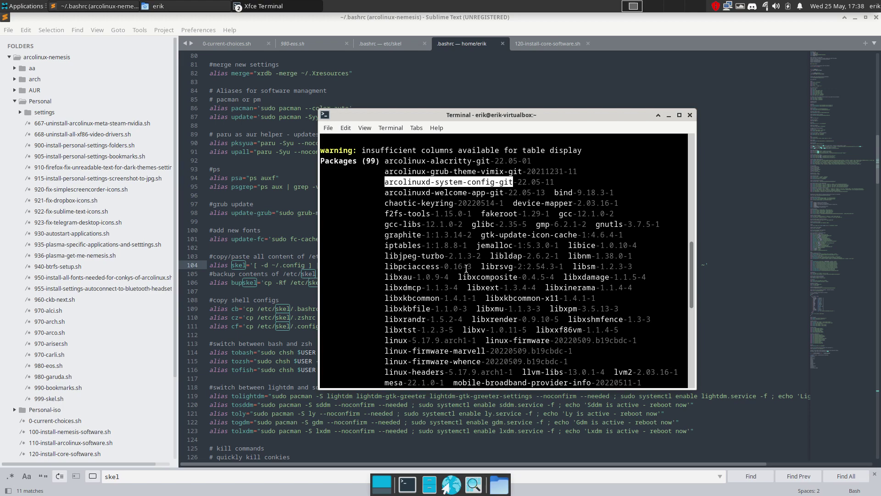
pyautogui.scroll(-10, 467, 268)
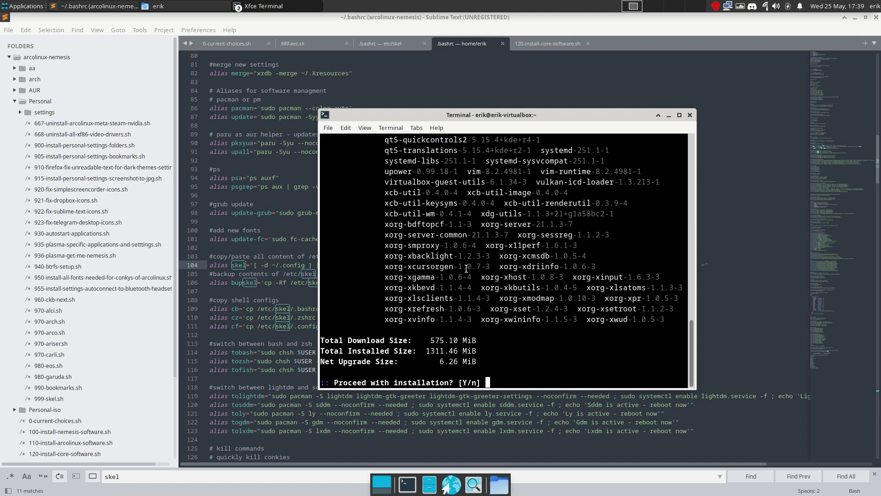
pyautogui.write('n')
pyautogui.press('Return')
# Install only arcolinuxd-system-config-git with sudo pacman -S and accept the installation
pyautogui.write('s')
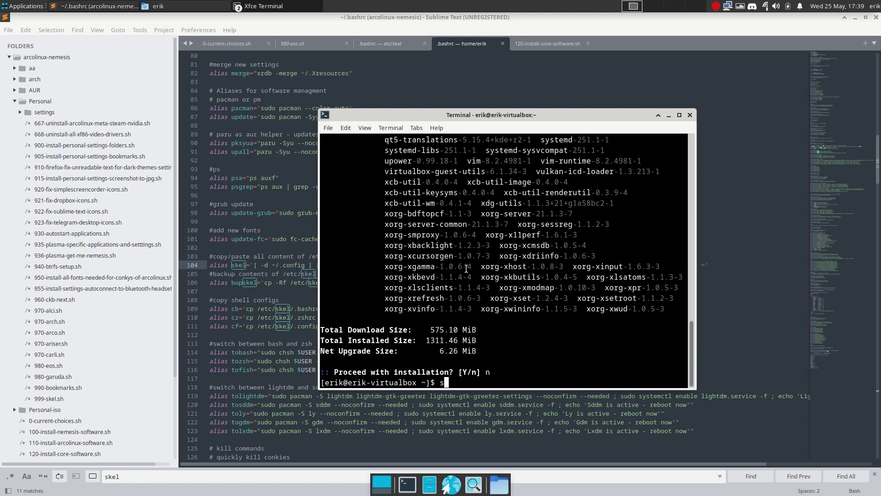
pyautogui.write('udo pacman -S arcolinux')
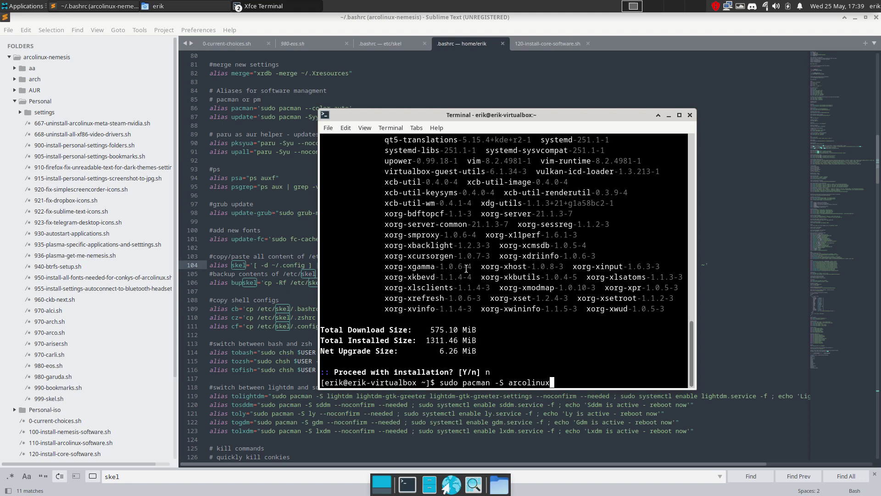
pyautogui.write('-')
pyautogui.write('systemcd-conf')
pyautogui.scroll(10, 466, 268)
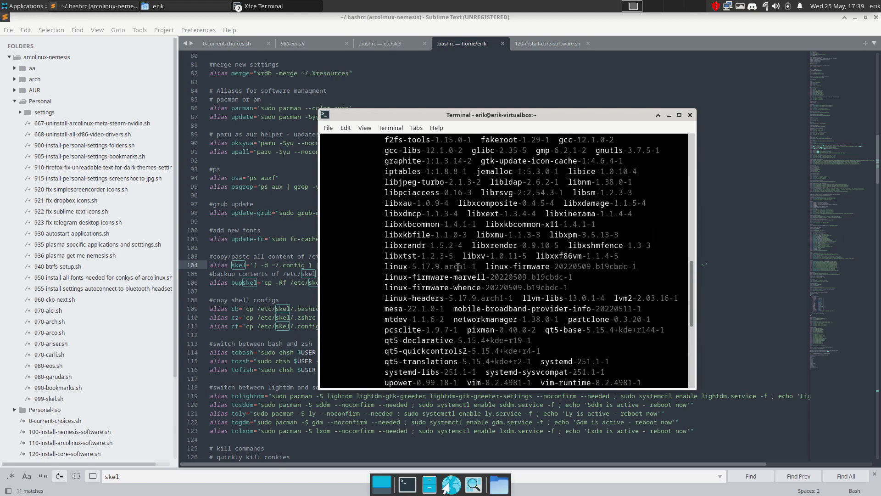
pyautogui.scroll(-10, 458, 267)
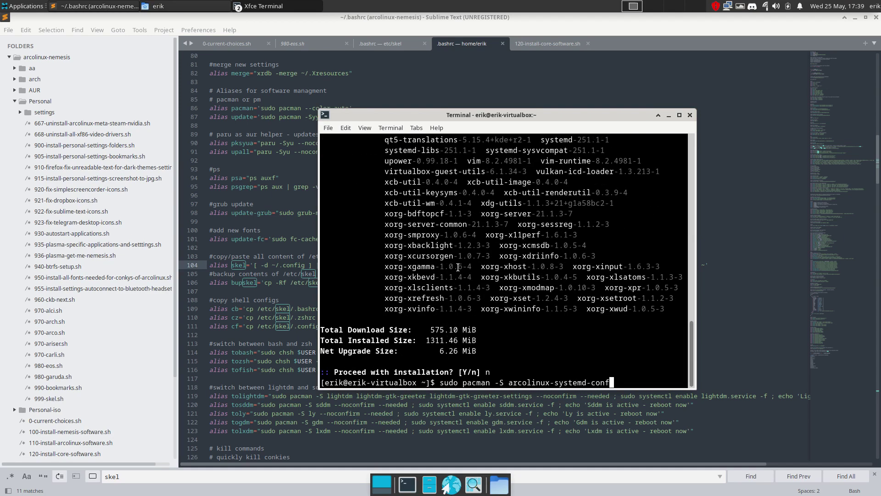
pyautogui.press('BackSpace')
pyautogui.press('BackSpace')
pyautogui.press('BackSpace')
pyautogui.press('BackSpace')
pyautogui.press('BackSpace')
pyautogui.press('BackSpace')
pyautogui.press('BackSpace')
pyautogui.press('BackSpace')
pyautogui.press('BackSpace')
pyautogui.press('BackSpace')
pyautogui.press('BackSpace')
pyautogui.press('BackSpace')
pyautogui.press('BackSpace')
pyautogui.write('d-sty')
pyautogui.press('BackSpace')
pyautogui.press('BackSpace')
pyautogui.write('ystem-config-git')
pyautogui.press('Return')
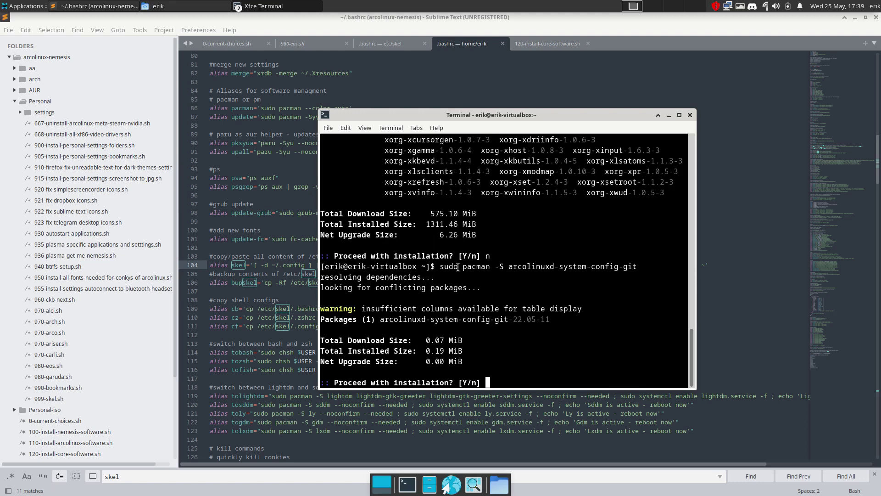
pyautogui.press('Return')
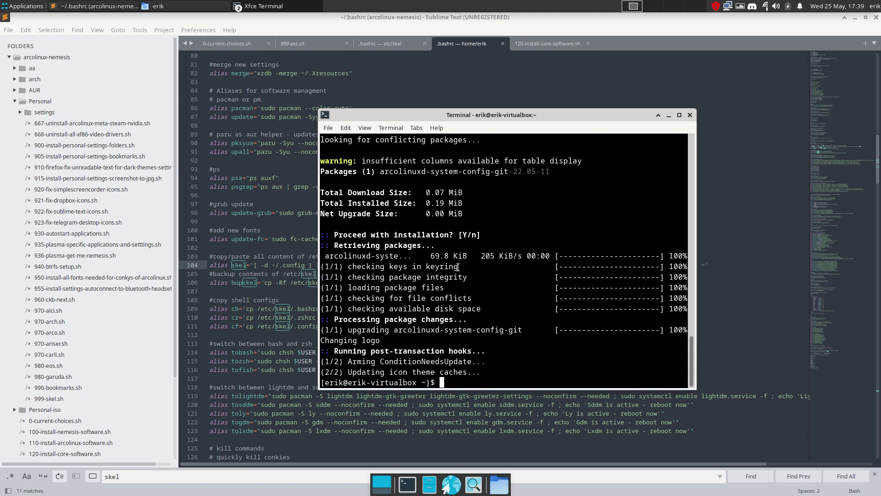
# Run the skel alias followed by the /usr/local/bin/skel script, agreeing to copy /etc/skel to the home directory
pyautogui.write('skel')
pyautogui.press('Return')
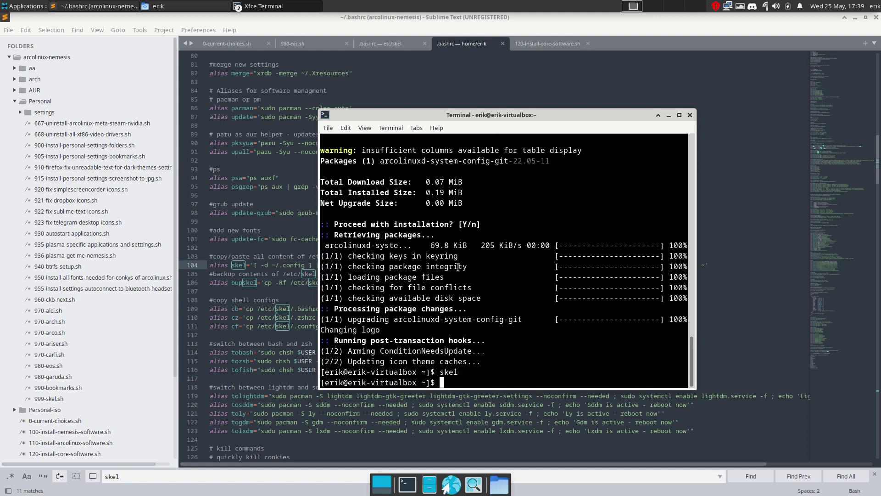
pyautogui.write('/usr/local/bin/skel')
pyautogui.press('Return')
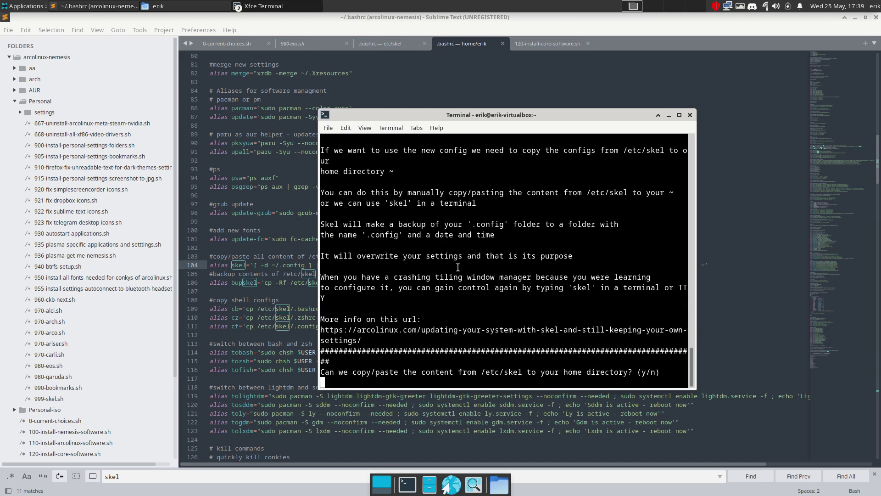
pyautogui.write('y')
pyautogui.press('Return')
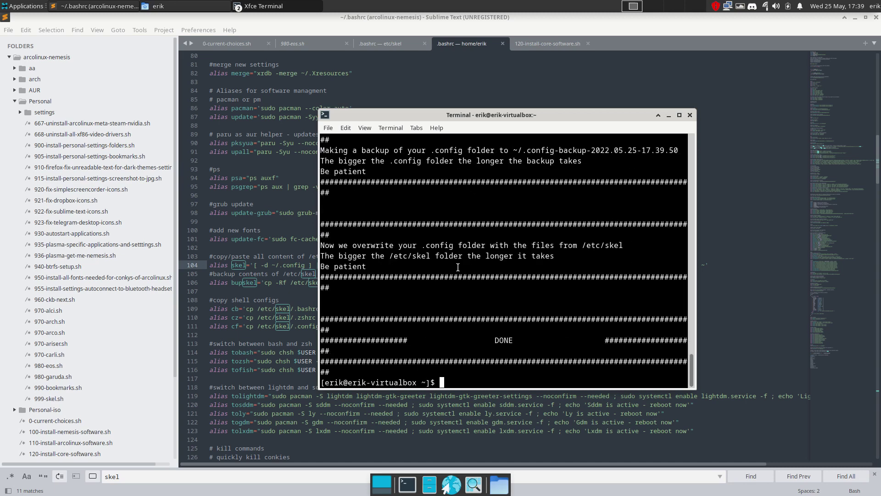
# Install the arcolinux-root-git package with sudo pacman -S and accept the installation
pyautogui.write('sudo pacman -S arcolinux')
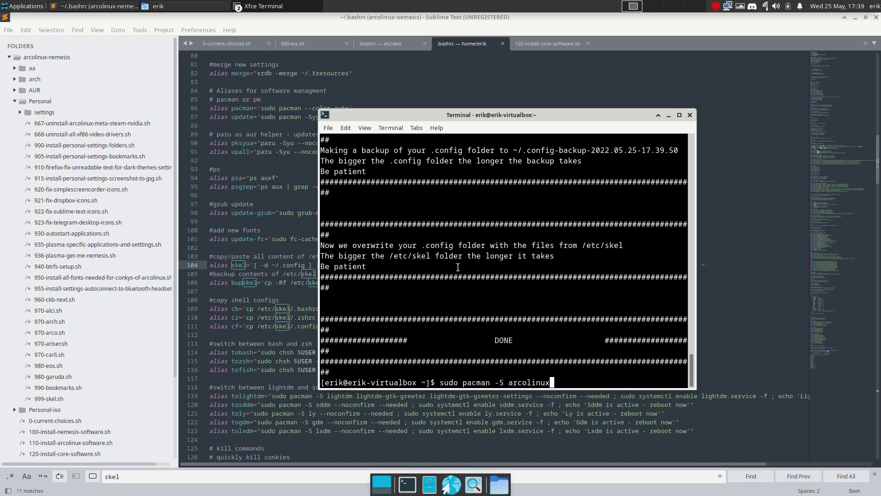
pyautogui.write('-root-git')
pyautogui.press('Return')
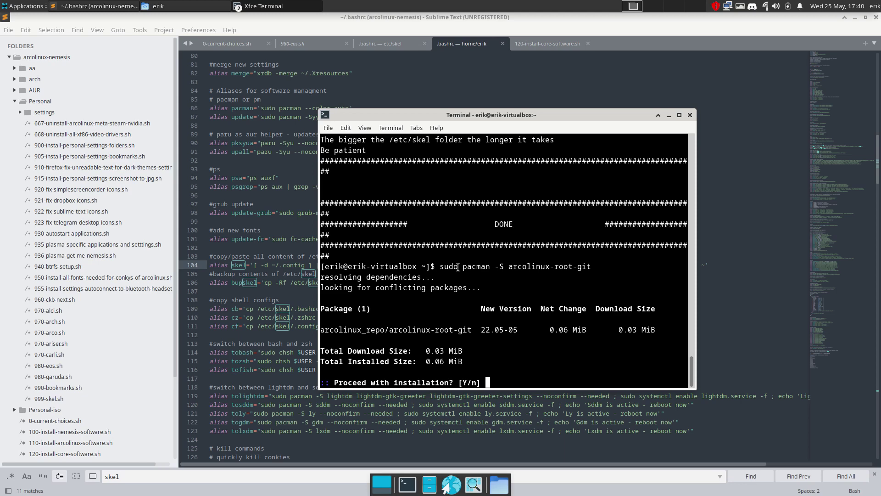
pyautogui.press('Return')
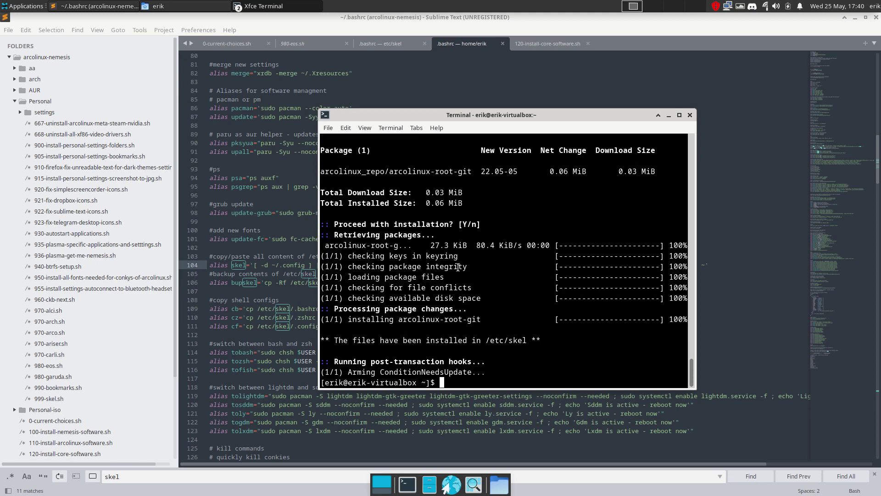
# Rerun /usr/local/bin/skel after the arcolinux-root-git install and answer y to copying /etc/skel to the home directory
pyautogui.press('Up')
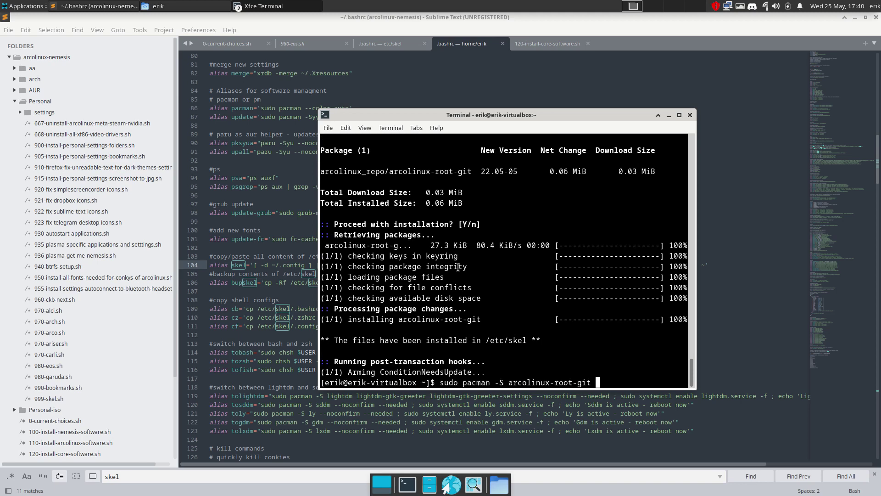
pyautogui.press('Up')
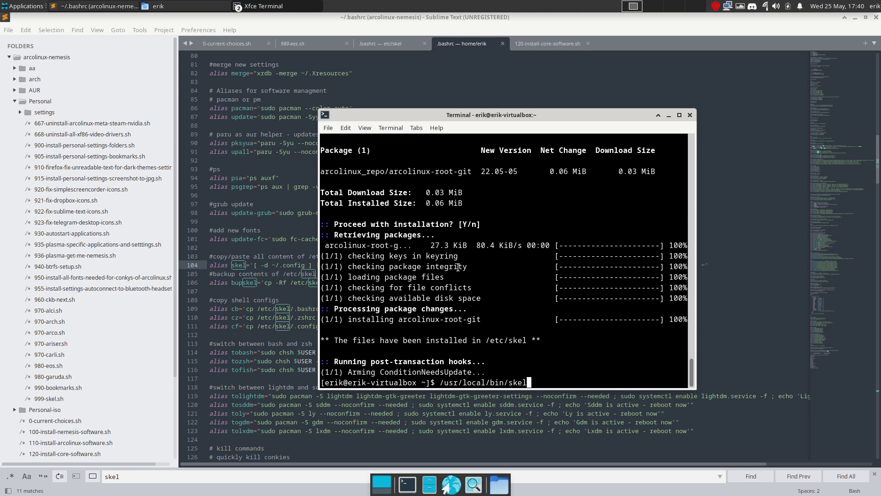
pyautogui.press('Return')
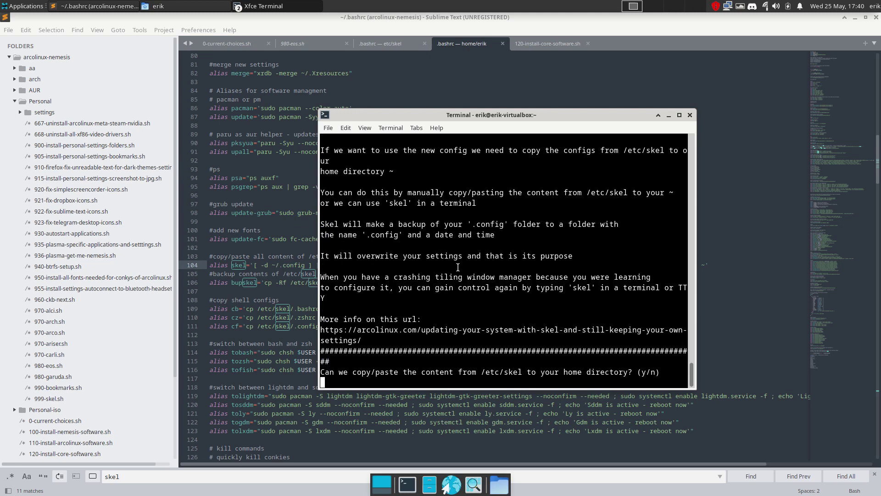
pyautogui.write('y')
pyautogui.press('Return')
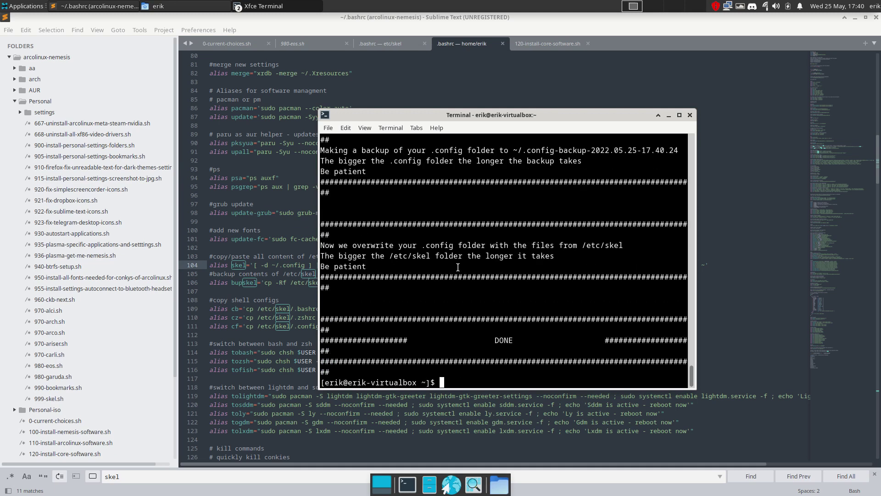
# Log out of the Xfce session and log back in with the account password
pyautogui.write('x')
pyautogui.click(873, 6)
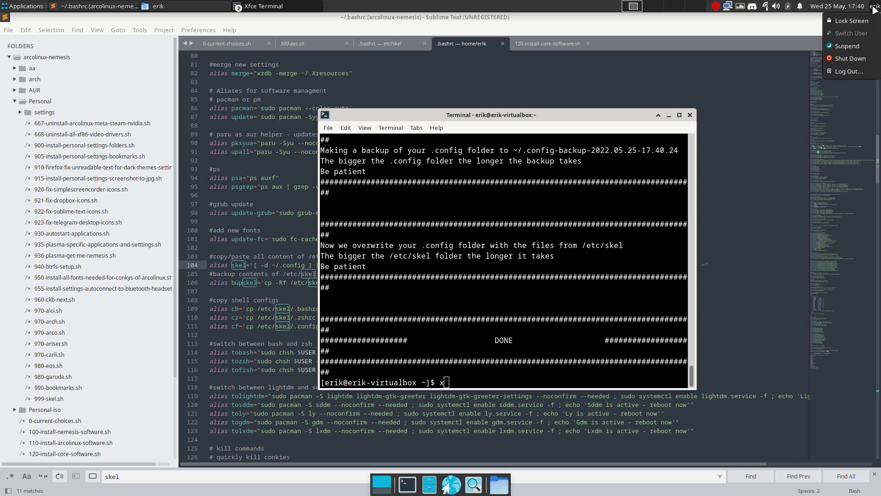
pyautogui.click(857, 71)
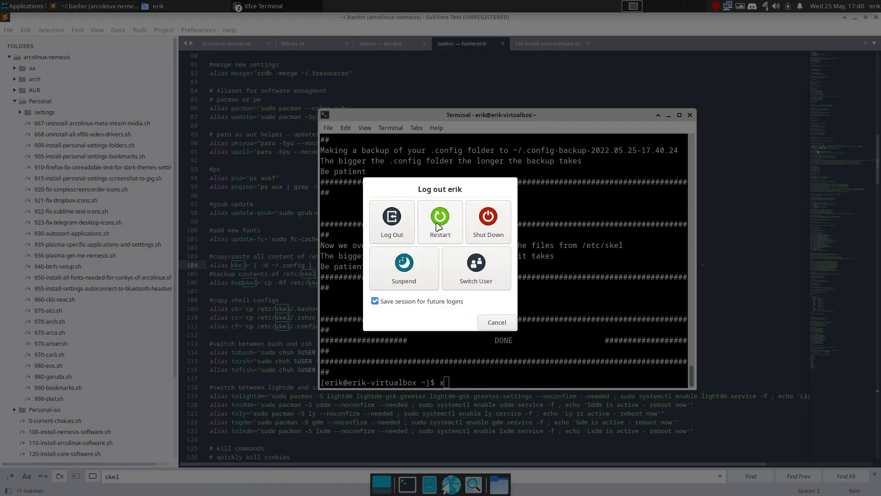
pyautogui.click(393, 221)
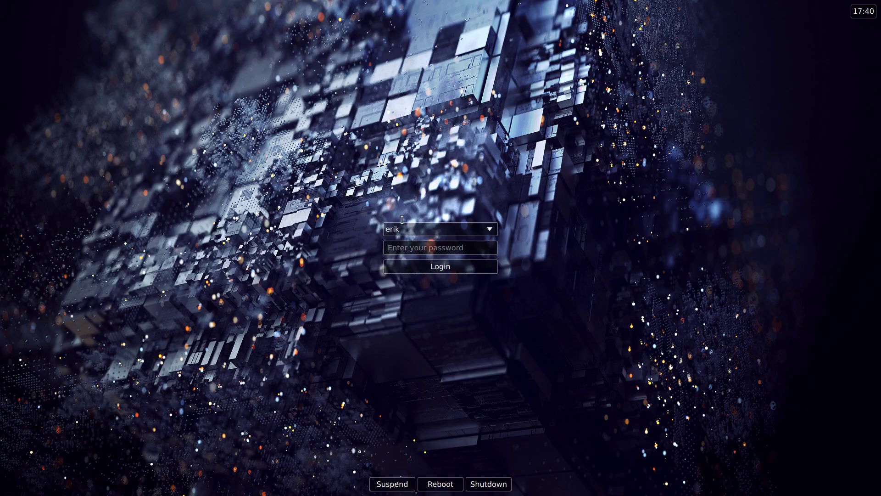
pyautogui.write('••••••')
pyautogui.press('Return')
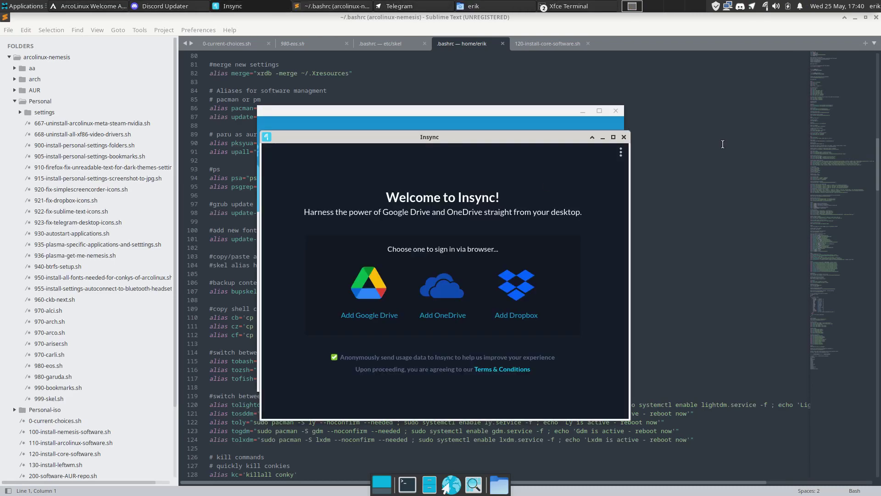
# Close the restored Discord, Sublime Text, Insync, Telegram, ArcoLinux Welcome App, file manager and terminal windows
pyautogui.write('qqqq')
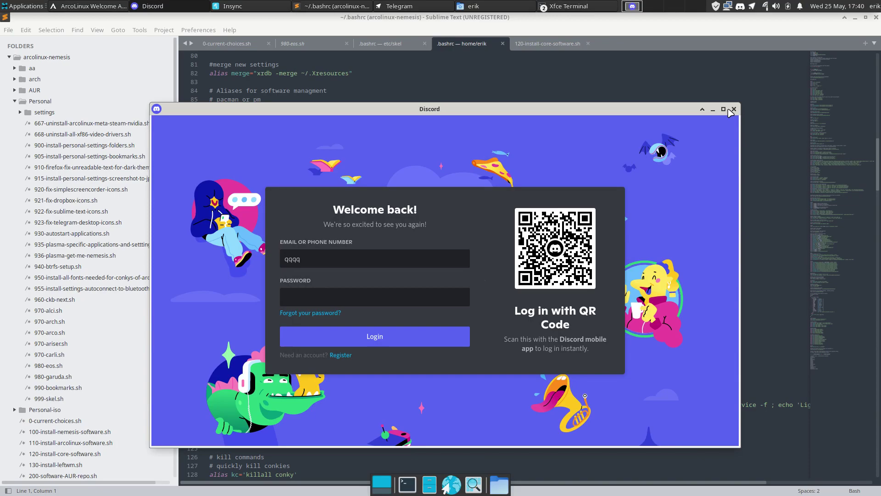
pyautogui.click(733, 109)
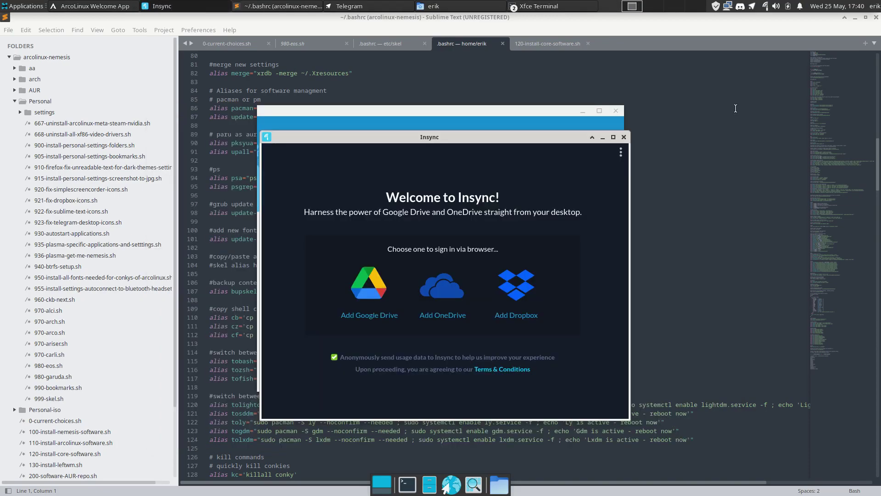
pyautogui.click(876, 17)
pyautogui.click(624, 137)
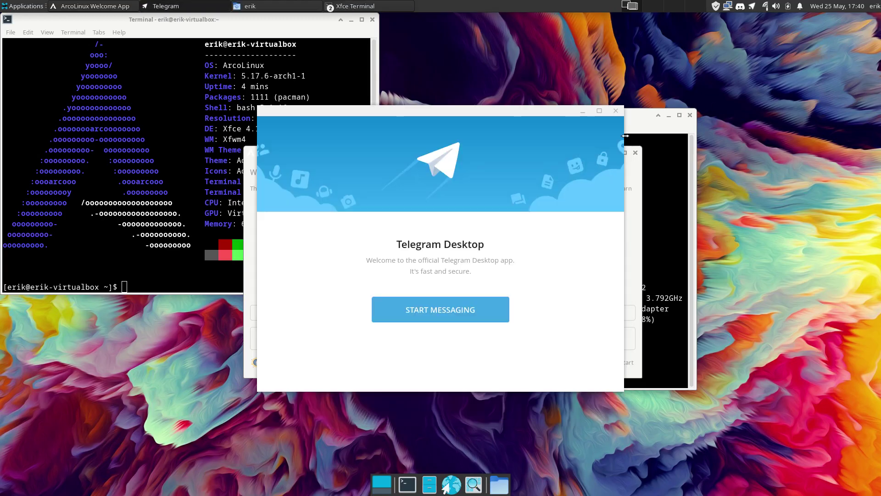
pyautogui.click(617, 111)
pyautogui.click(690, 114)
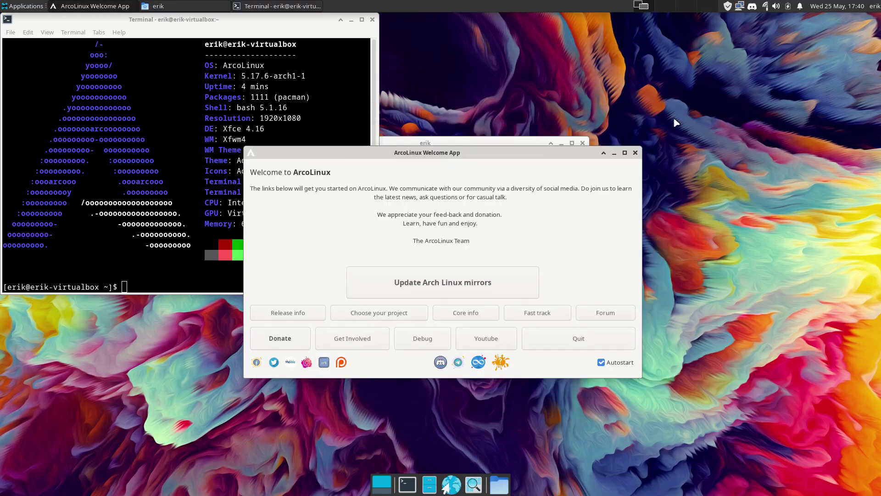
pyautogui.click(635, 153)
pyautogui.click(581, 143)
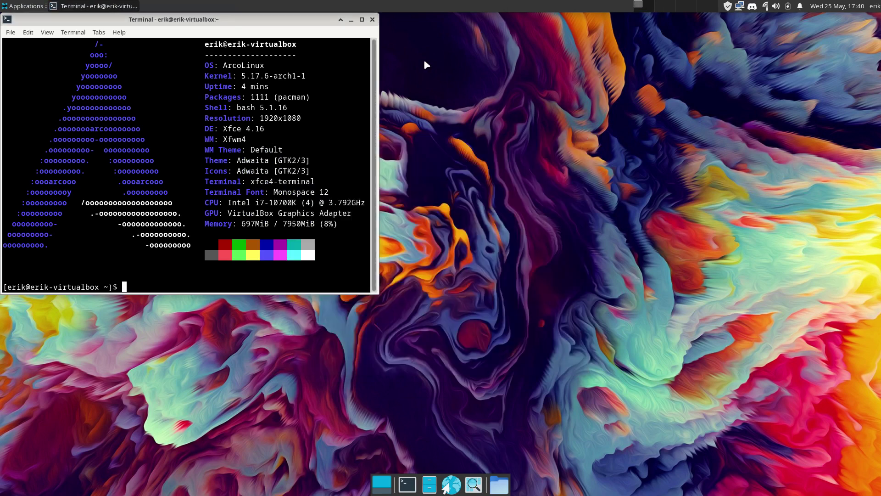
pyautogui.click(373, 20)
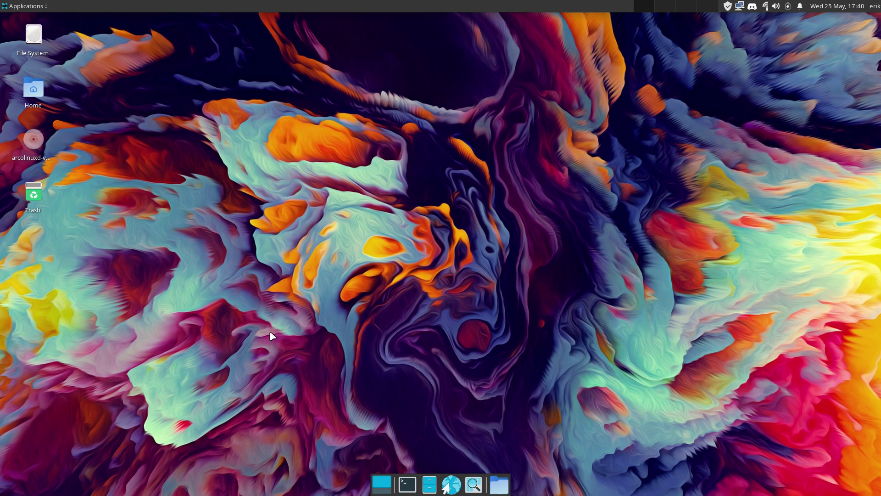
pyautogui.click(414, 490)
pyautogui.click(875, 8)
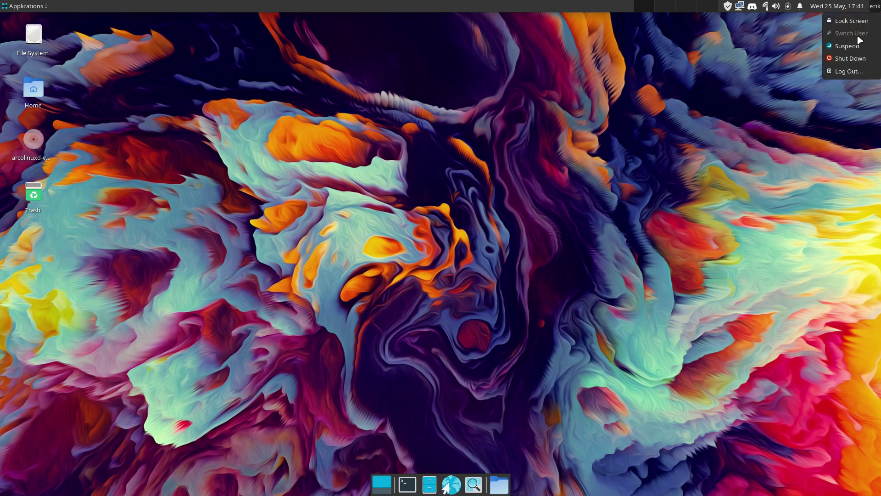
pyautogui.click(851, 59)
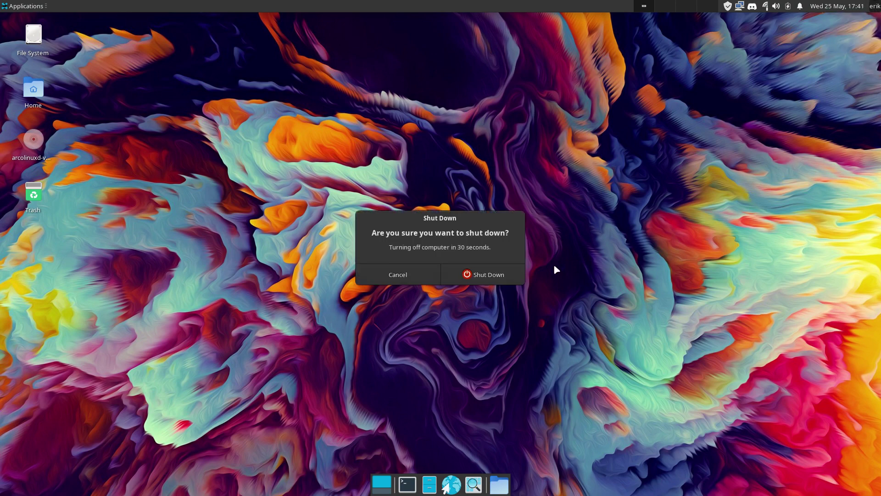
pyautogui.click(415, 276)
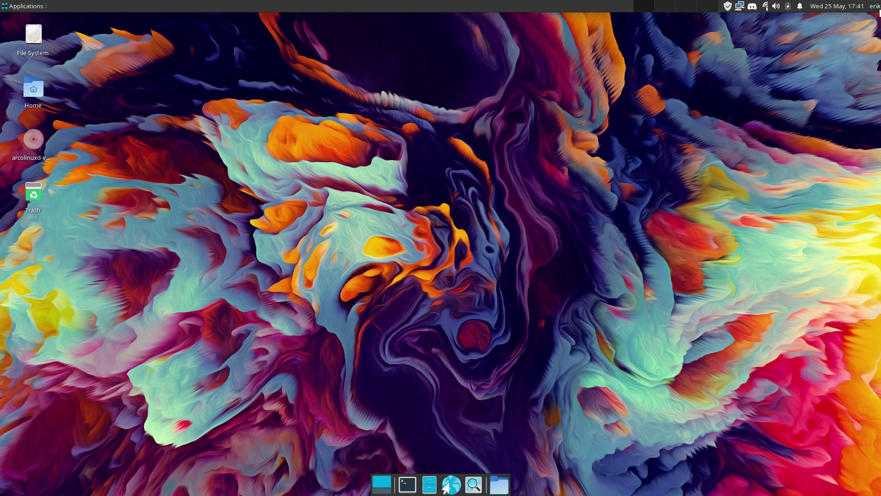
# Restart into the existing OS with the ArcoLinux Linux boot entry and log in with the account password
pyautogui.click(877, 7)
pyautogui.click(854, 69)
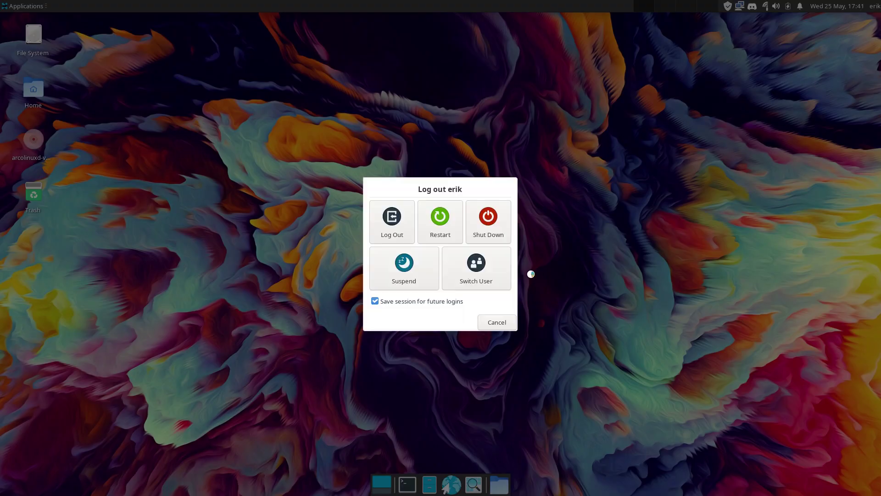
pyautogui.click(440, 219)
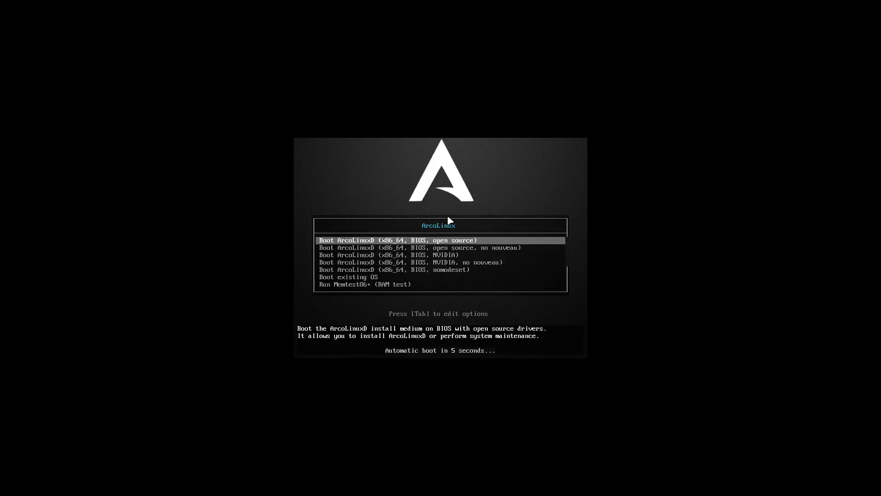
pyautogui.press('Down')
pyautogui.press('Down')
pyautogui.press('Down')
pyautogui.press('Down')
pyautogui.press('Down')
pyautogui.press('Return')
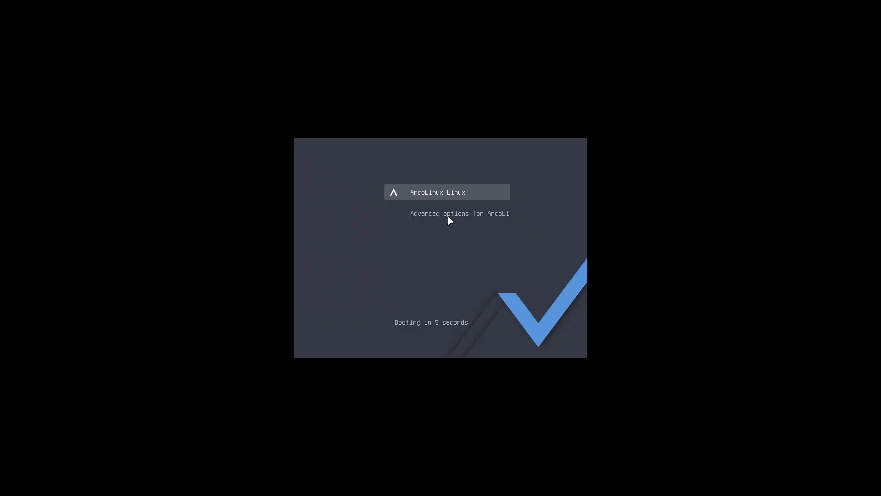
pyautogui.press('Return')
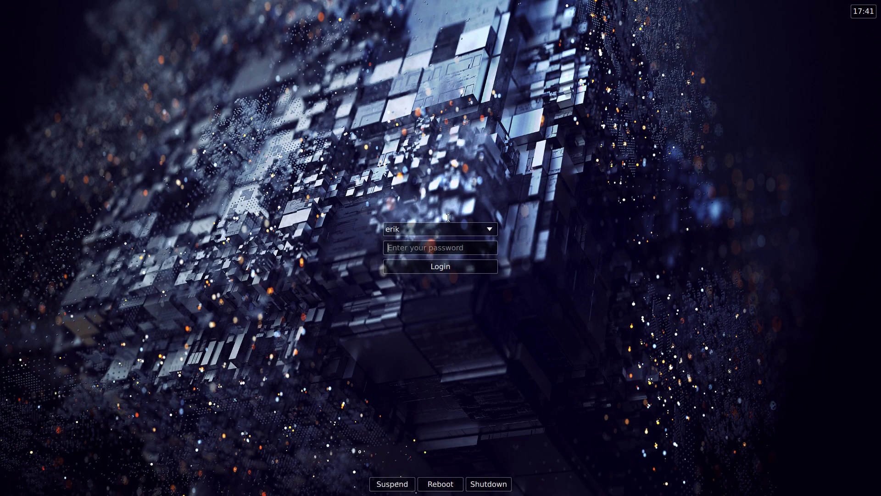
pyautogui.write('******')
pyautogui.press('Return')
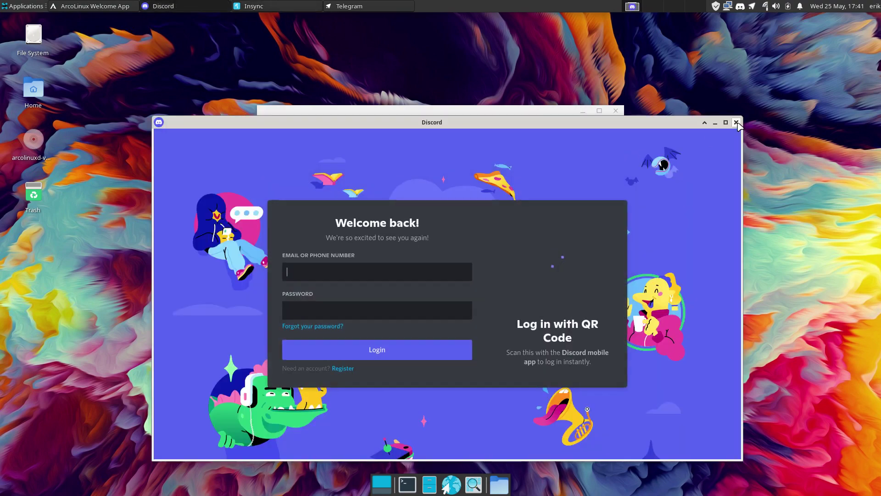
# Close the Discord, Insync and Telegram windows, and turn off Autostart in the ArcoLinux Welcome App before quitting it
pyautogui.click(737, 123)
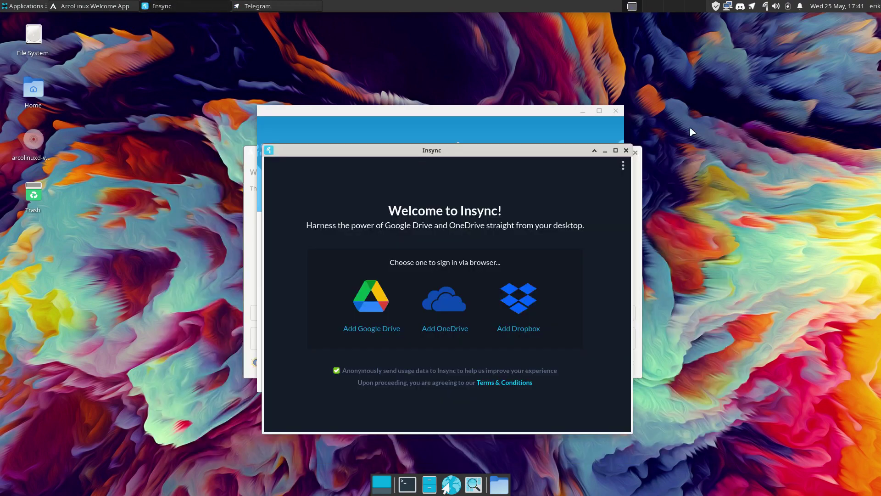
pyautogui.click(625, 150)
pyautogui.click(615, 111)
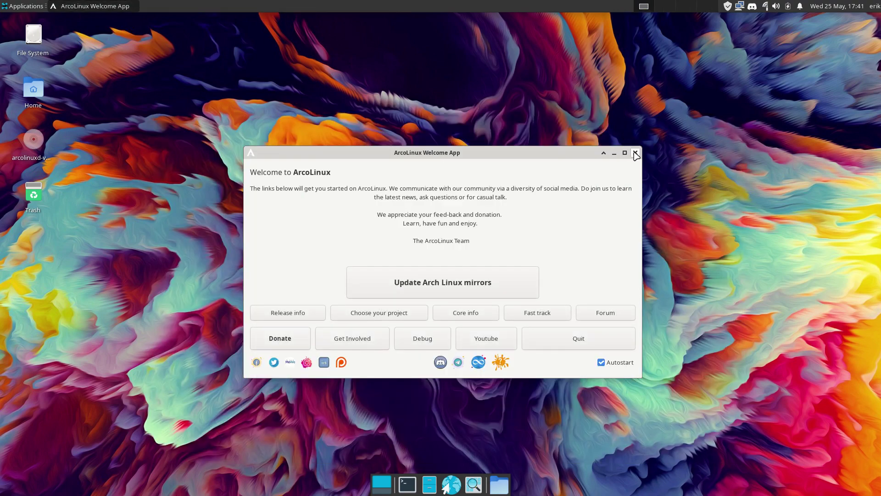
pyautogui.click(601, 362)
pyautogui.click(602, 342)
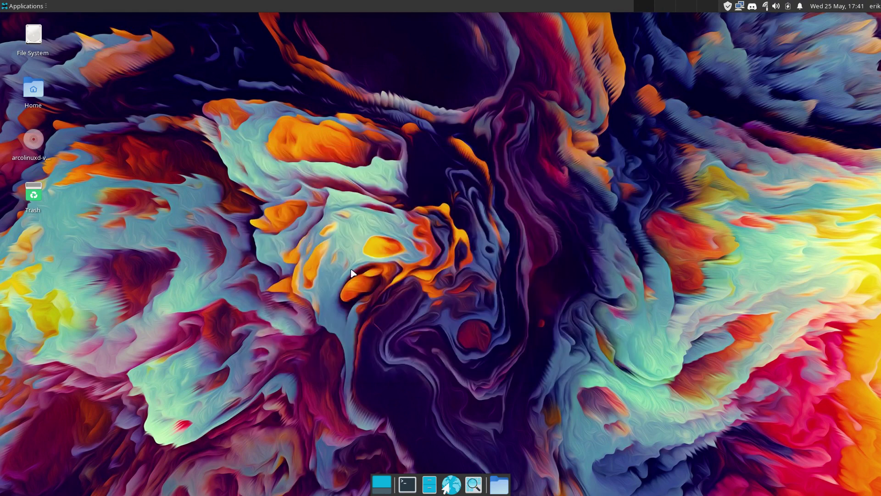
# Install arcolinux-xfce-git with sudo pacman -S in a new terminal, entering the sudo password and accepting the installation
pyautogui.hotkey('ctrl', 'alt', 't')
pyautogui.write('s')
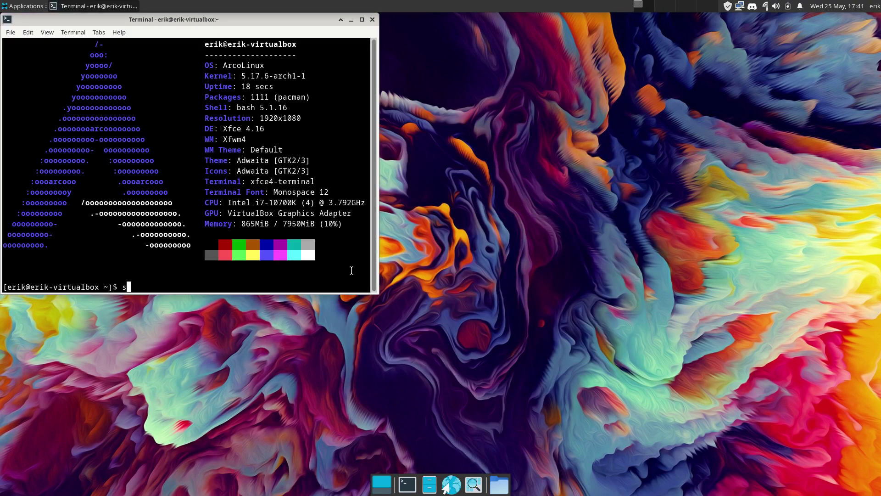
pyautogui.write('udo pacman -S arcolinux-xfce-')
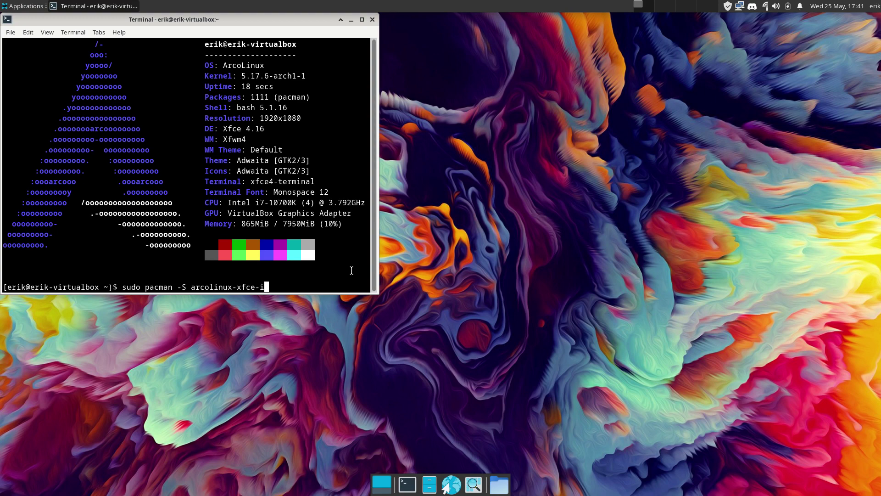
pyautogui.write('git')
pyautogui.press('Return')
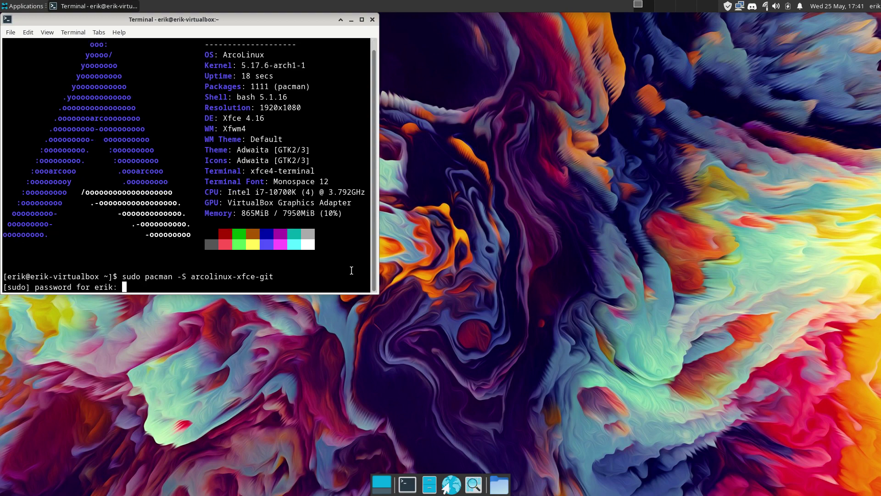
pyautogui.press('Return')
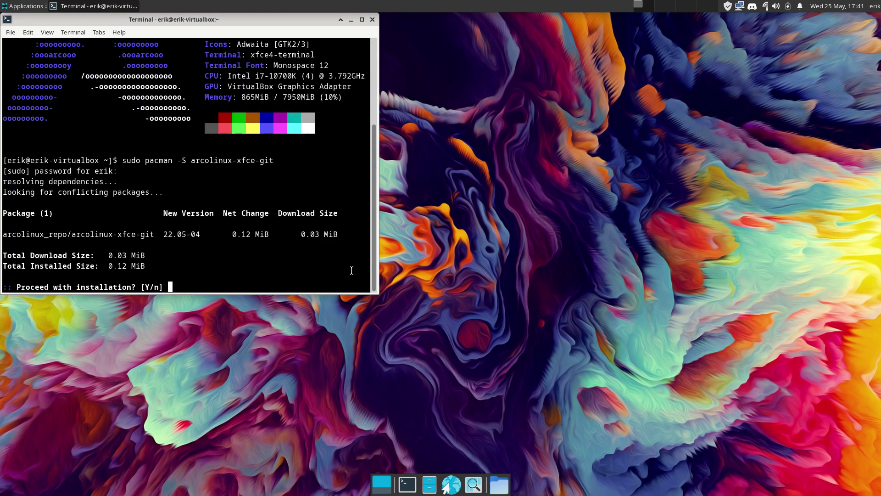
pyautogui.press('Return')
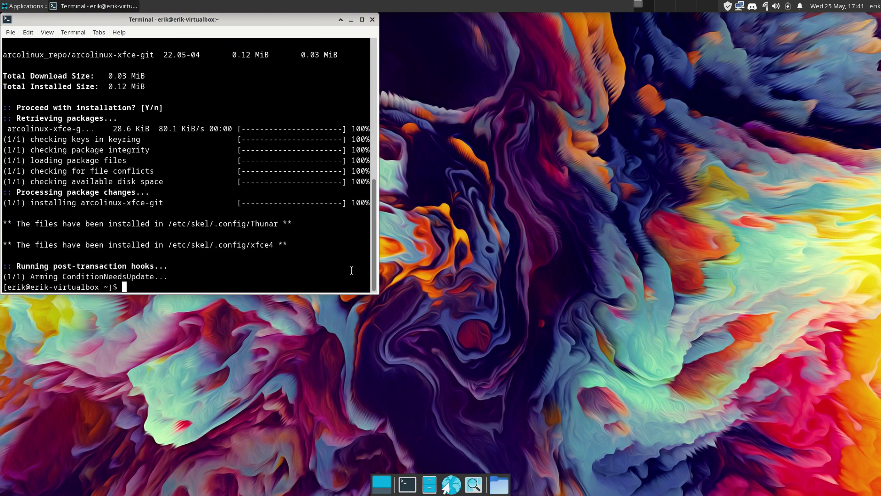
# Run skel and answer y to copying the content of /etc/skel to the home directory
pyautogui.write('skel')
pyautogui.press('Return')
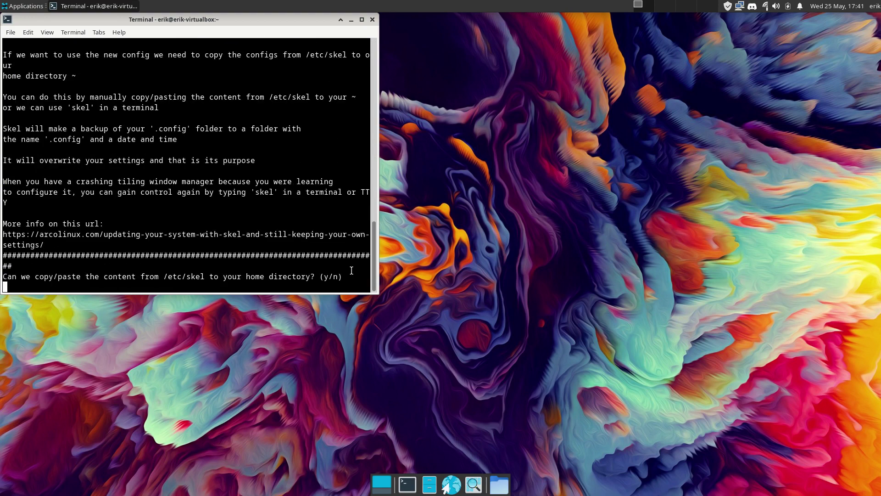
pyautogui.write('y')
pyautogui.press('Return')
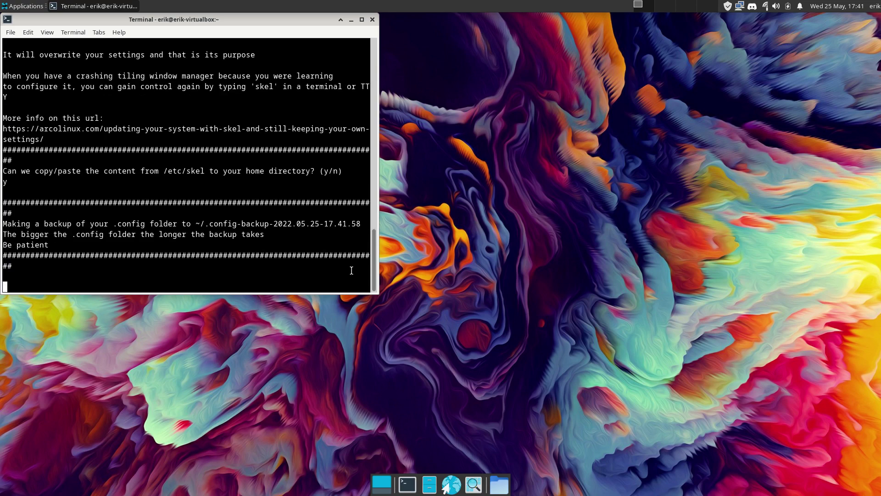
# Reboot with sudo reboot into the existing ArcoLinux Linux system and log in with the account password
pyautogui.write('sud')
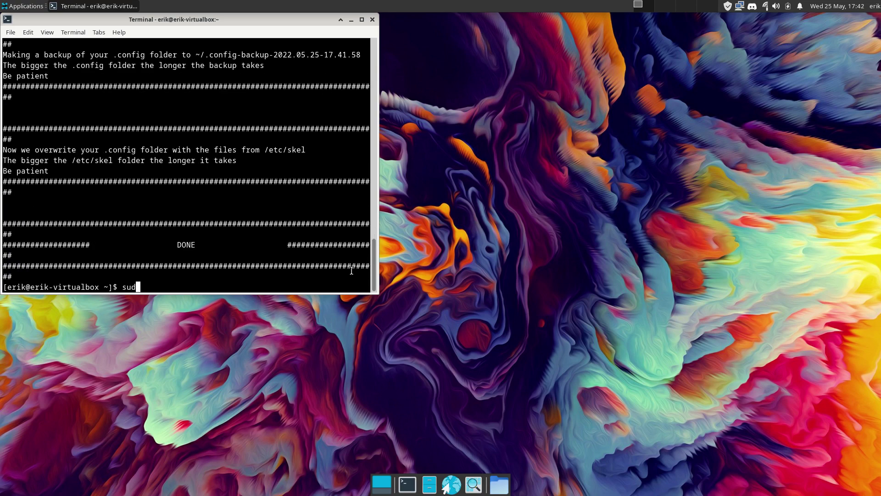
pyautogui.write('o reboot')
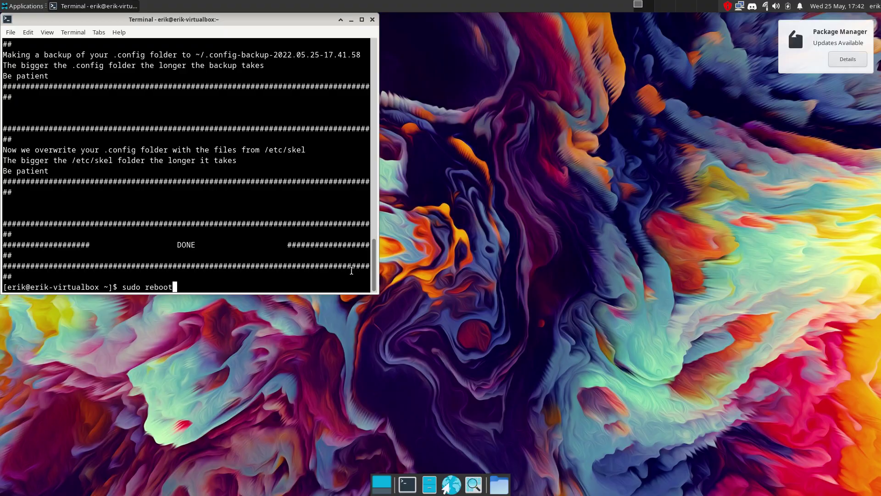
pyautogui.press('Return')
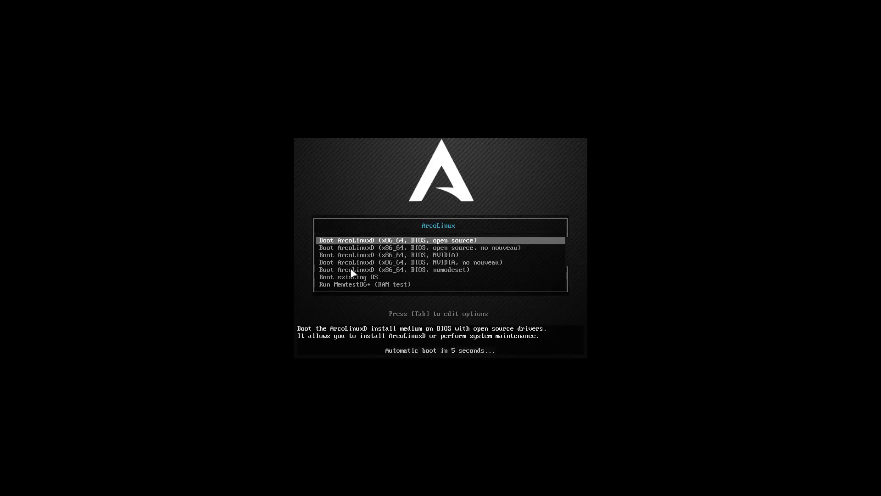
pyautogui.press('Down')
pyautogui.press('Down')
pyautogui.press('Down')
pyautogui.press('Down')
pyautogui.press('Down')
pyautogui.press('Return')
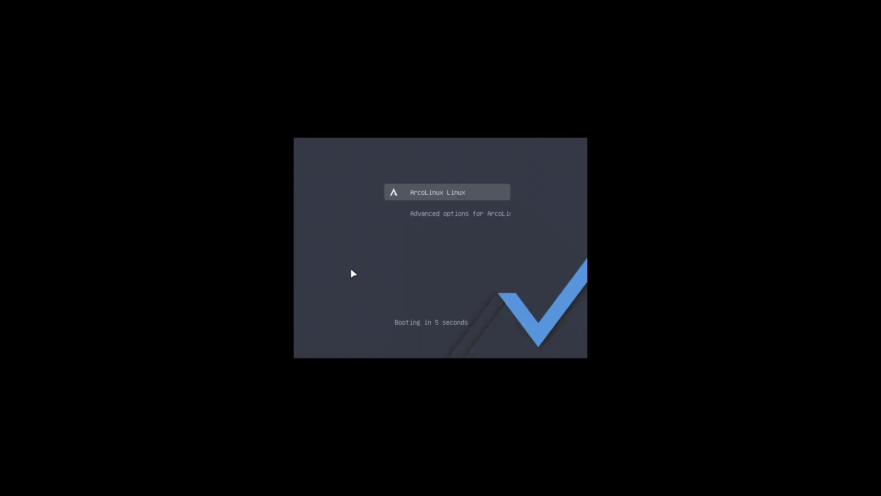
pyautogui.press('Return')
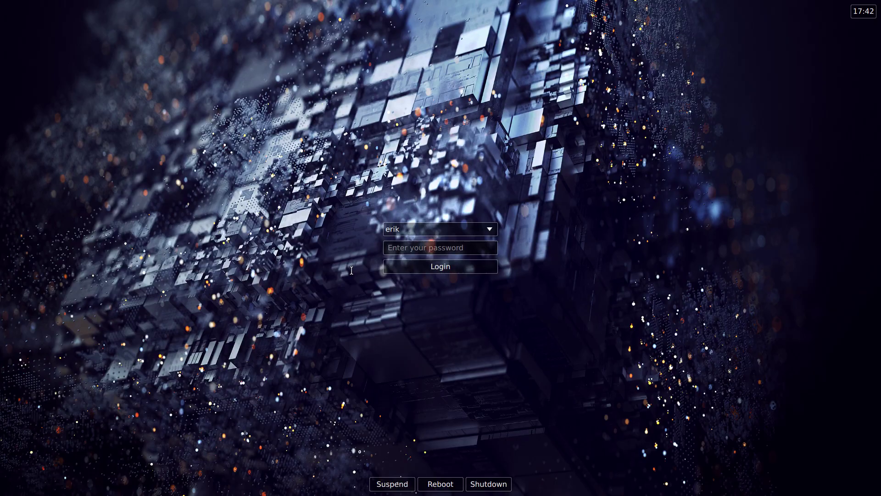
pyautogui.write('******')
pyautogui.press('Return')
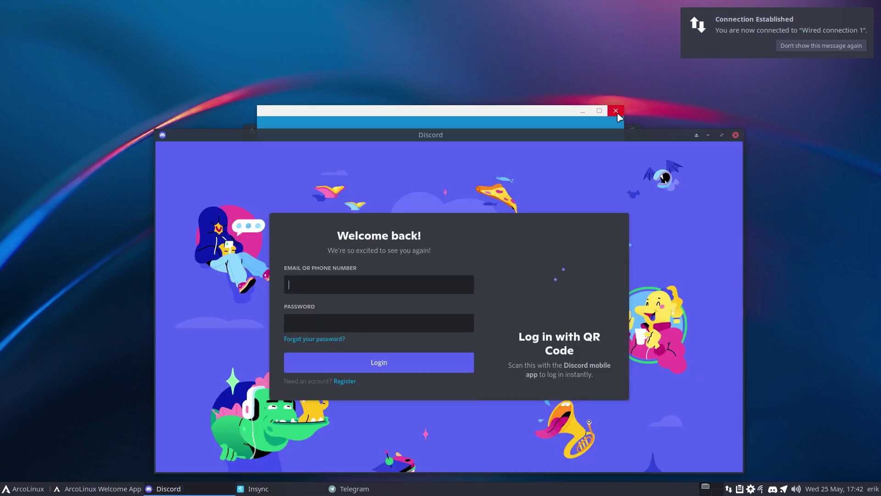
# Close the Telegram, Discord and Insync windows and quit the ArcoLinux Welcome App
pyautogui.click(615, 111)
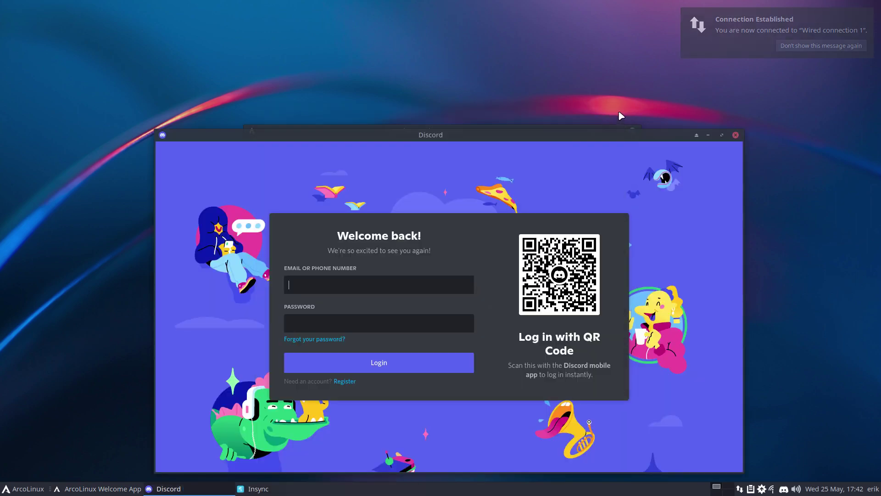
pyautogui.click(736, 135)
pyautogui.click(627, 158)
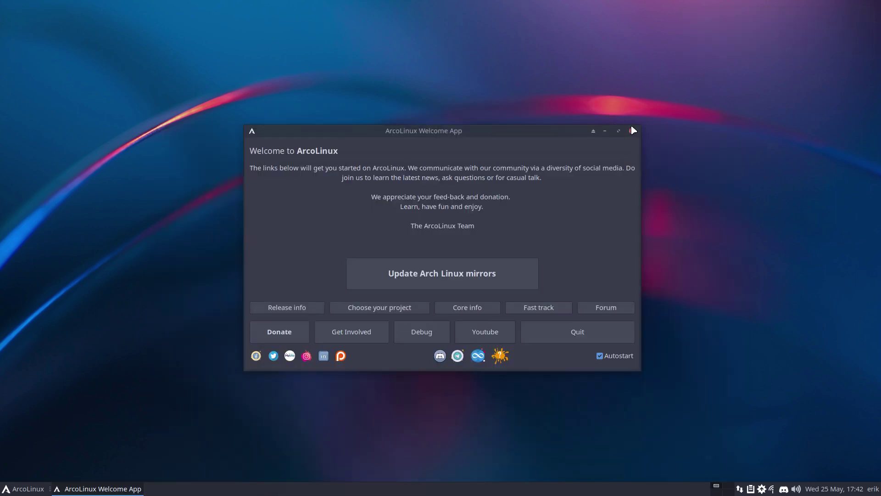
pyautogui.click(613, 331)
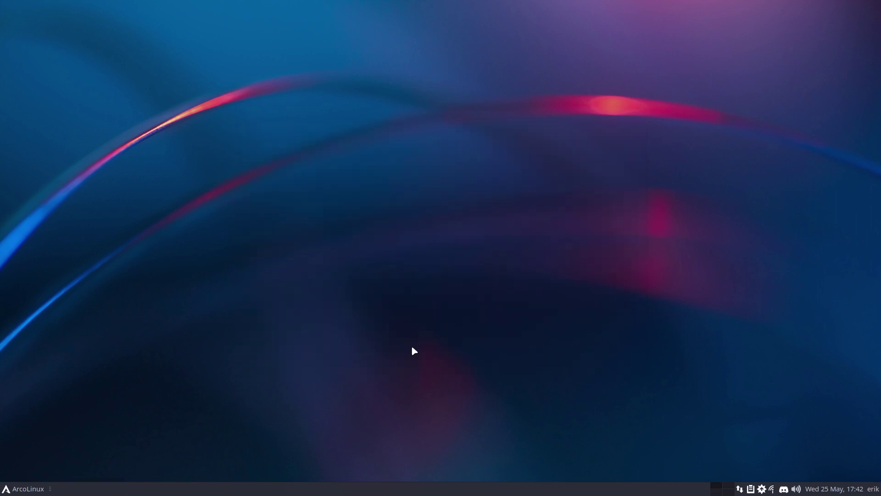
# Open the ArcoLinux application launcher to examine its favorites and categories
pyautogui.click(38, 488)
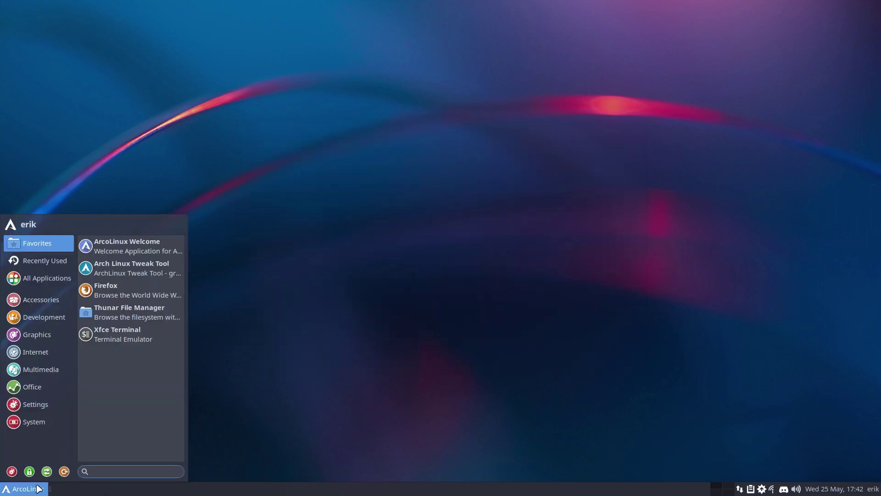